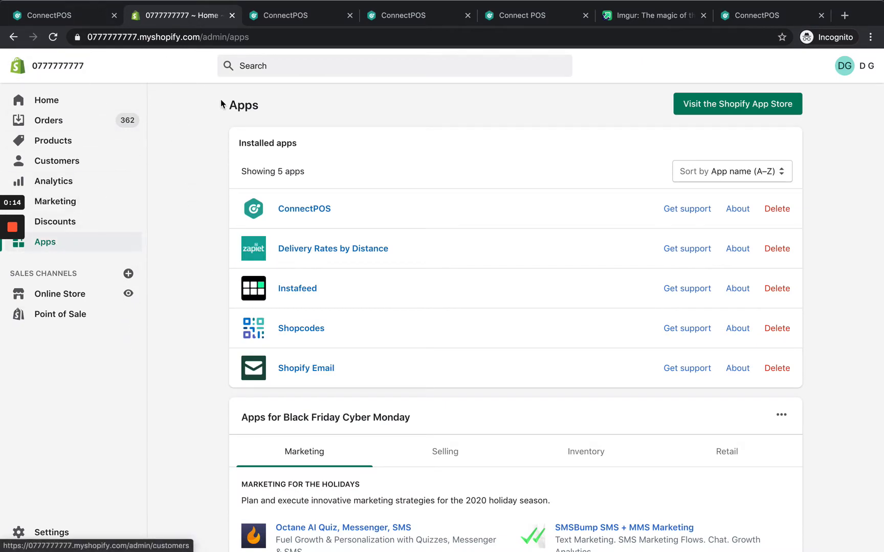
Open ConnectPOS from Shopify's installed apps and load the register selection page at retail.connectpos.com.
click(299, 211)
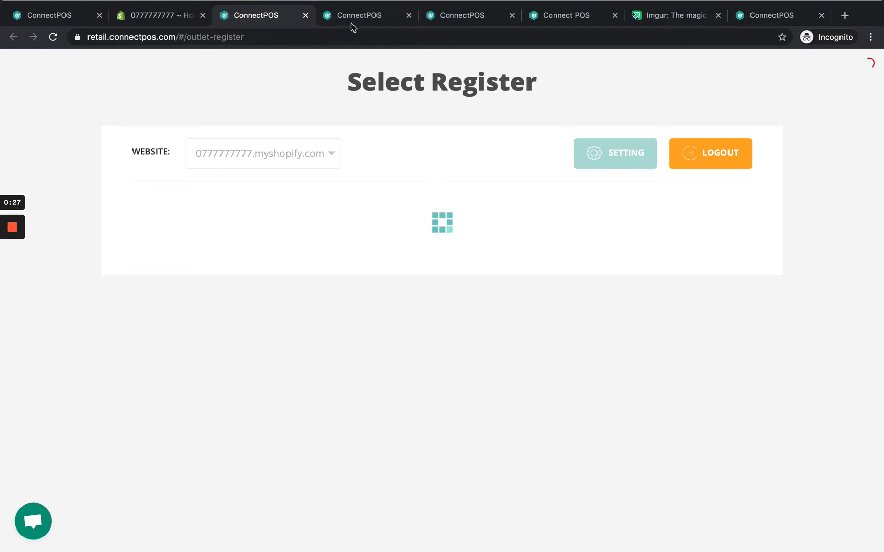
click(357, 16)
click(351, 38)
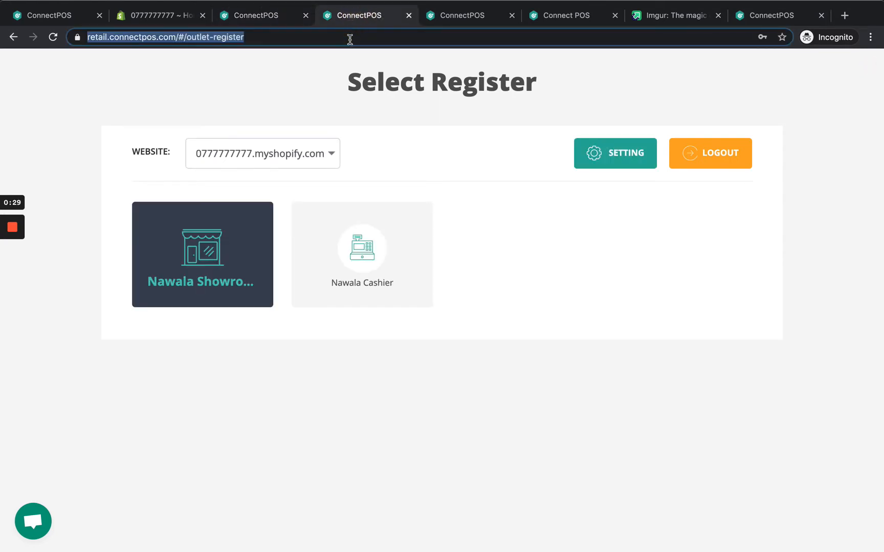
text(re)
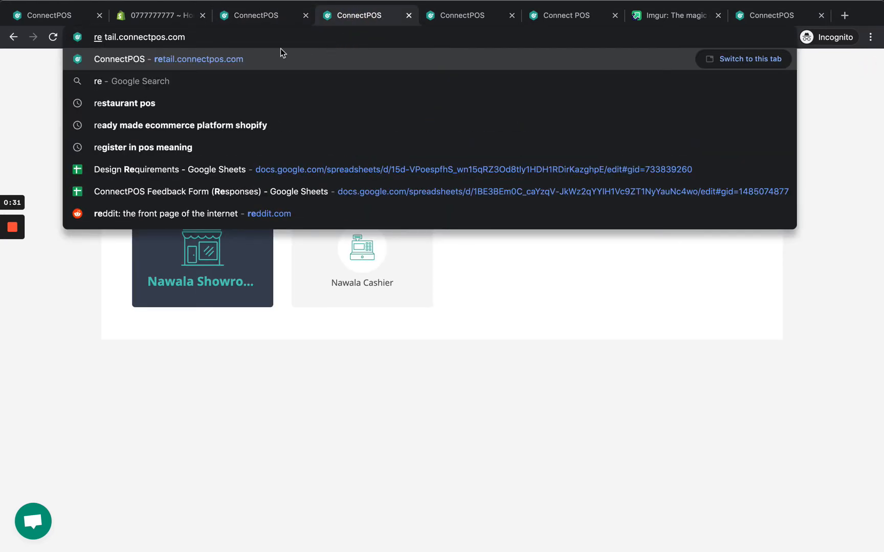
click(220, 59)
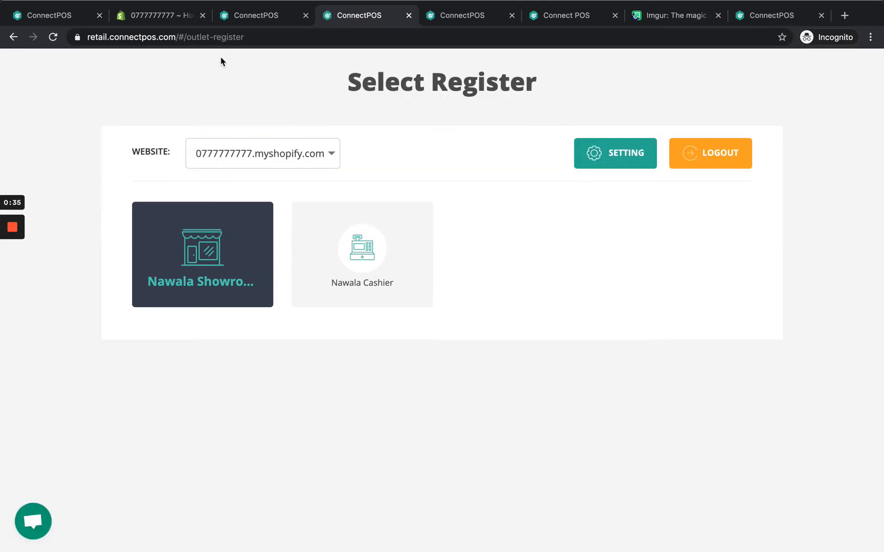
Log out of the register selection page to reach the POS login form.
click(723, 163)
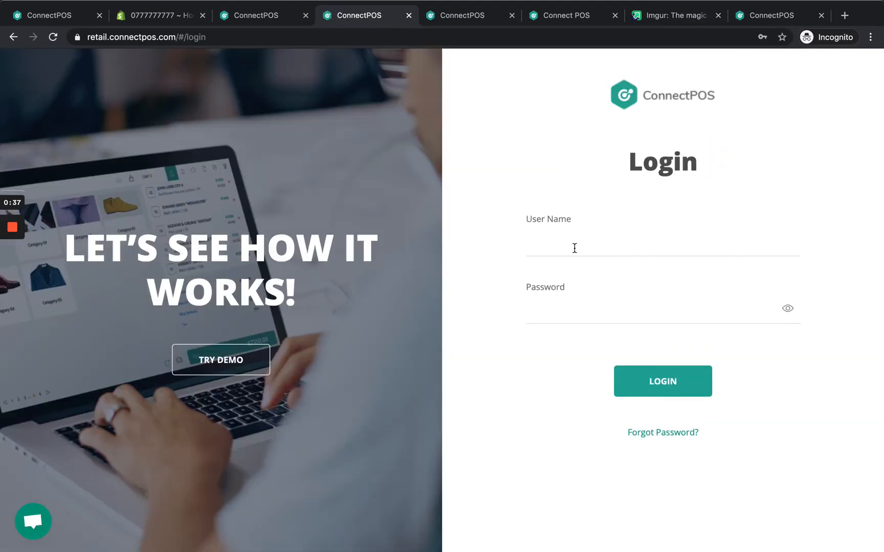
click(556, 251)
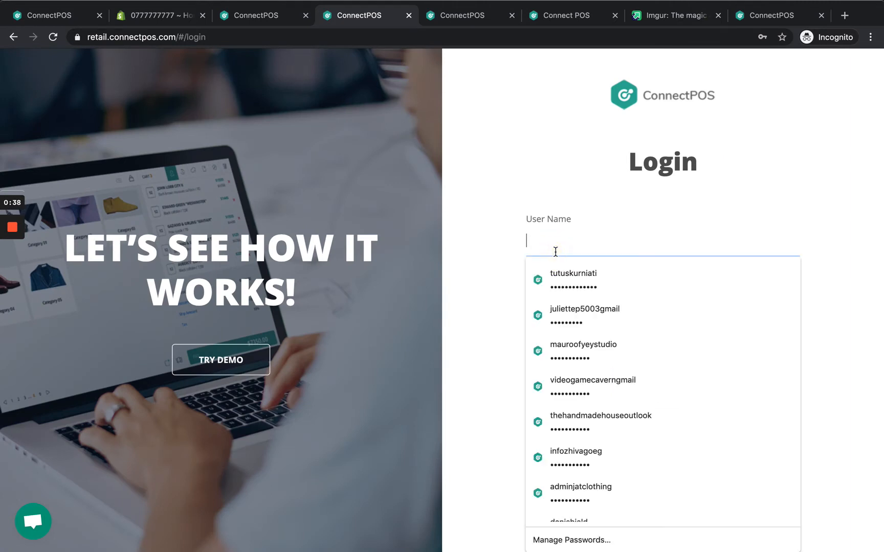
click(490, 247)
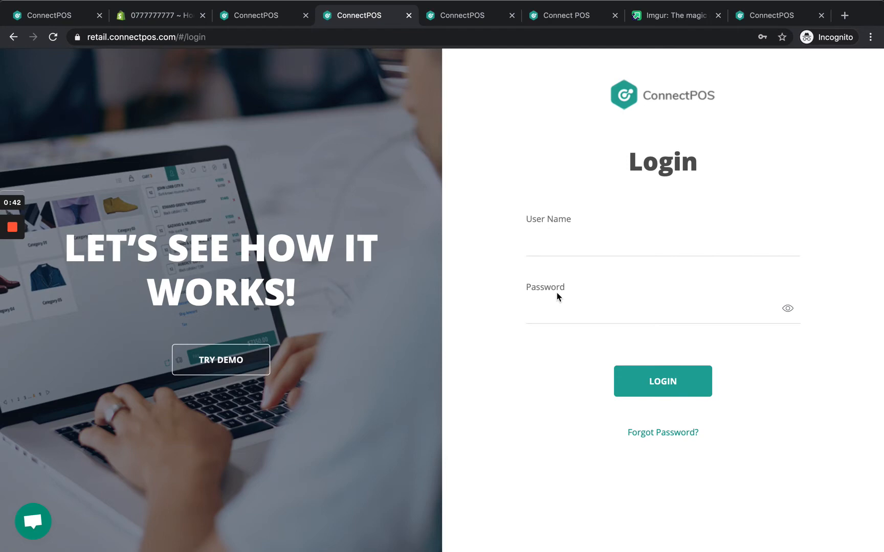
Switch to Gmail and read the ConnectPOS welcome email for the username, the password-setting link and the POS login address.
key(ctrl+Right)
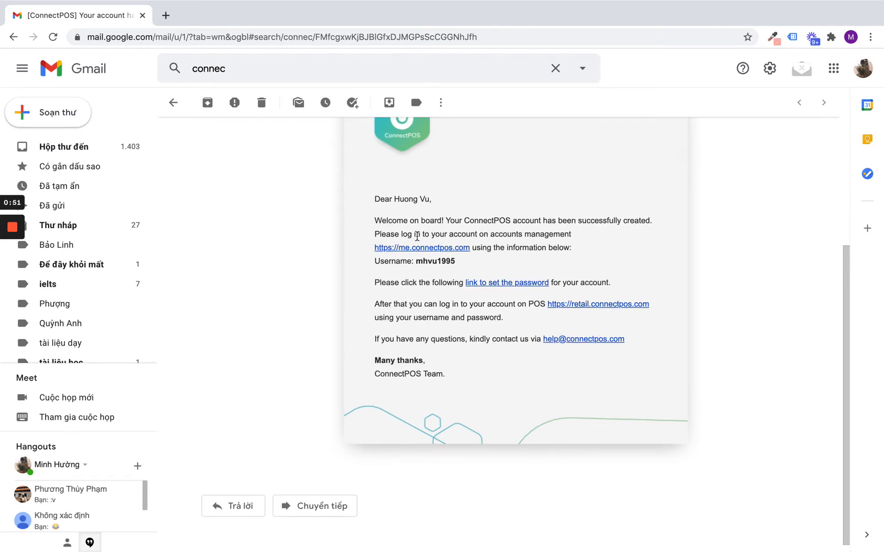
scroll(417, 237, up, 2)
scroll(417, 239, down, 2)
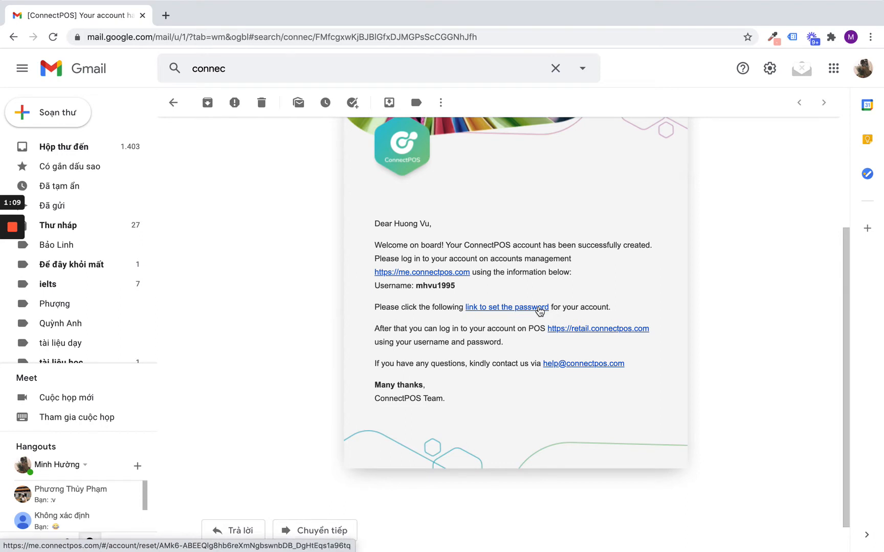
key(ctrl+Left)
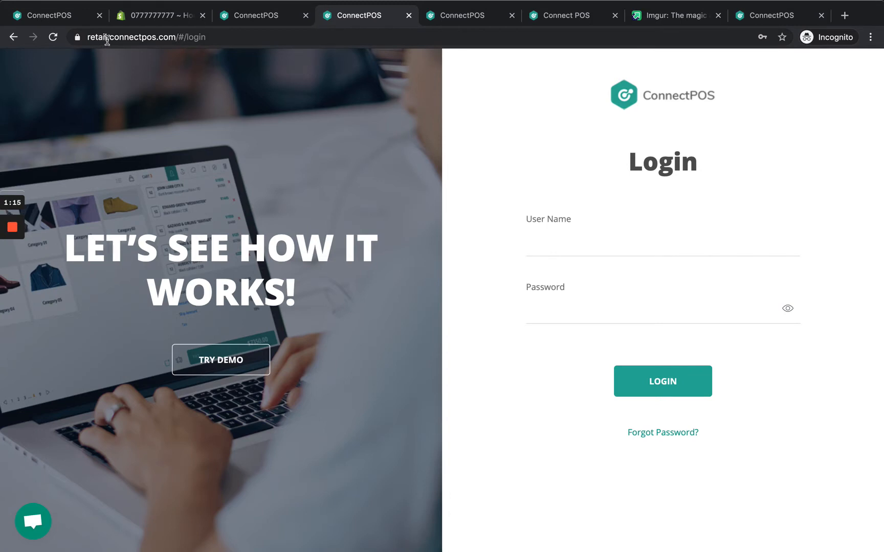
Log in to the POS site with the store owner's saved user name and account password.
click(548, 245)
click(575, 314)
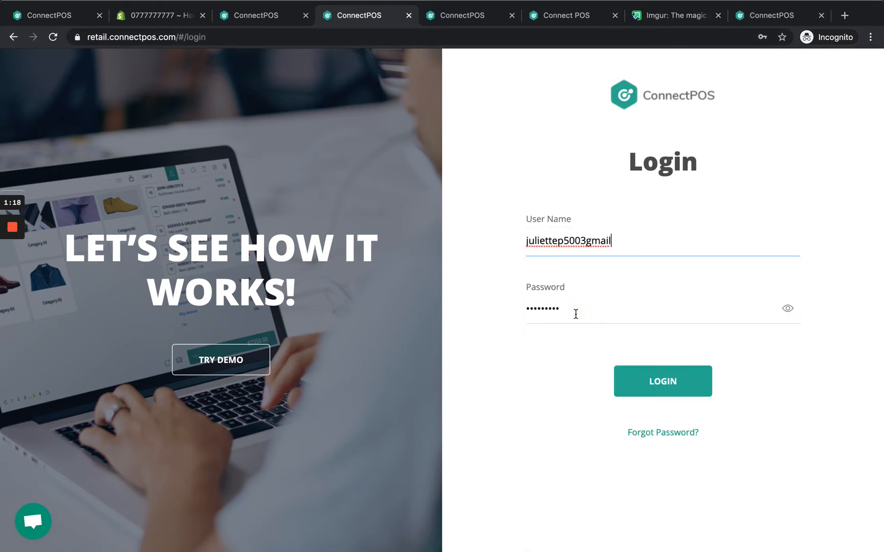
click(656, 388)
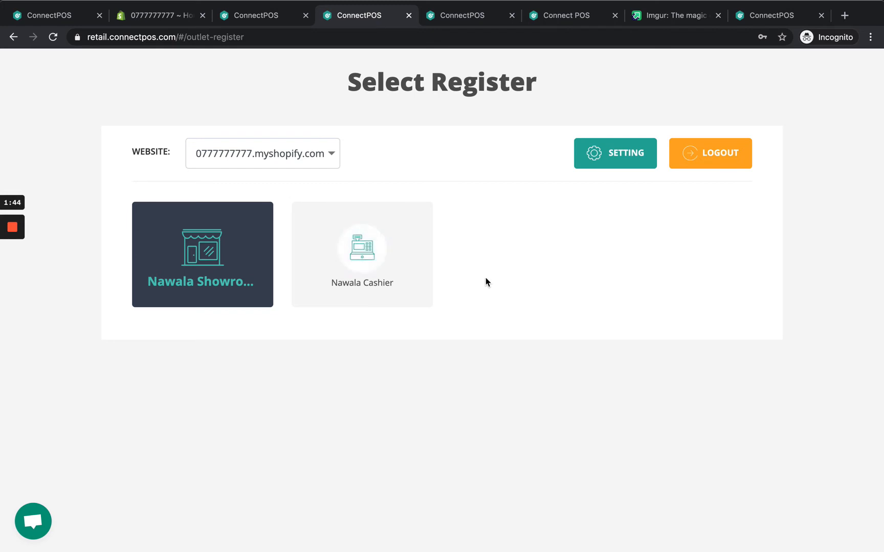
Open the Nawala Showroom outlet in the POS settings and review its information, configuration, registers and available cashiers.
click(607, 165)
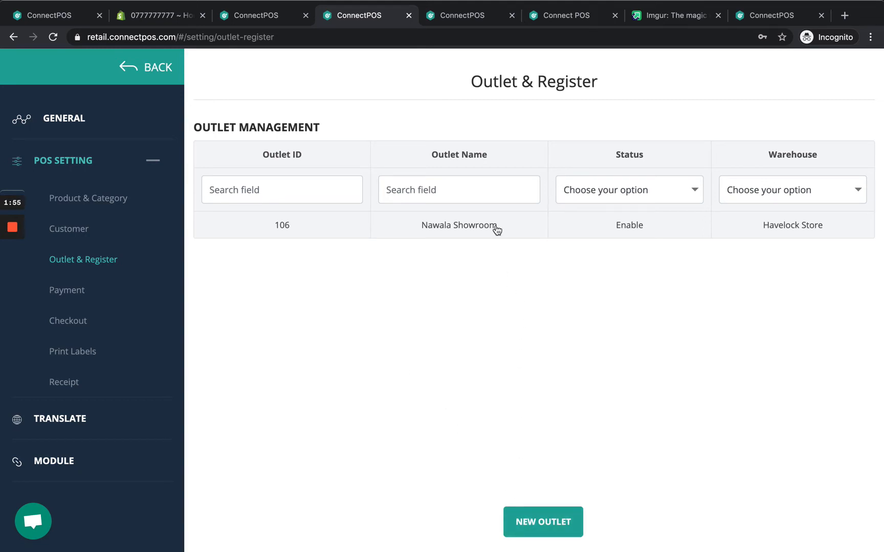
click(496, 231)
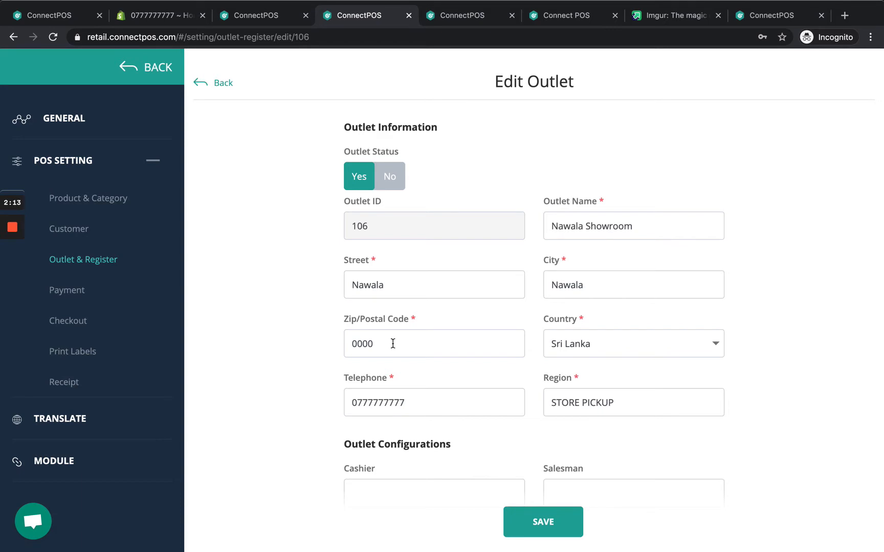
scroll(404, 441, down, 5)
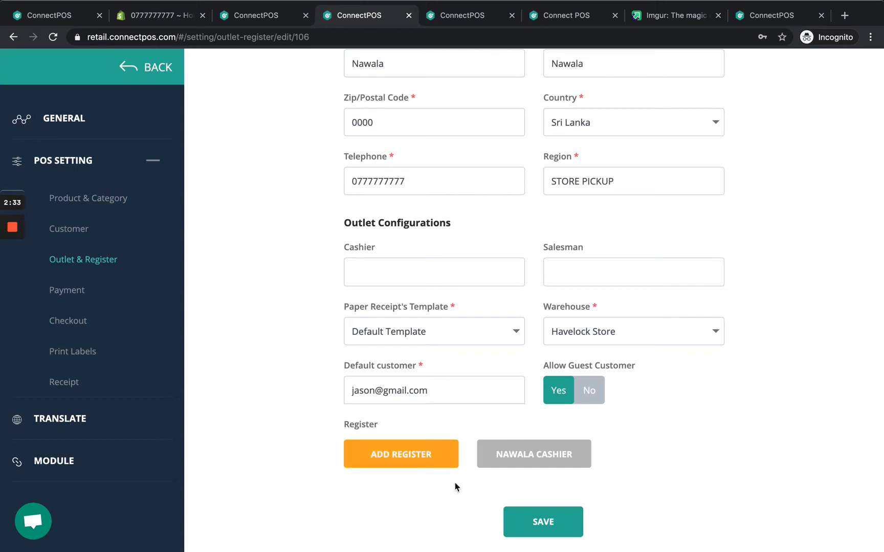
scroll(443, 359, up, 5)
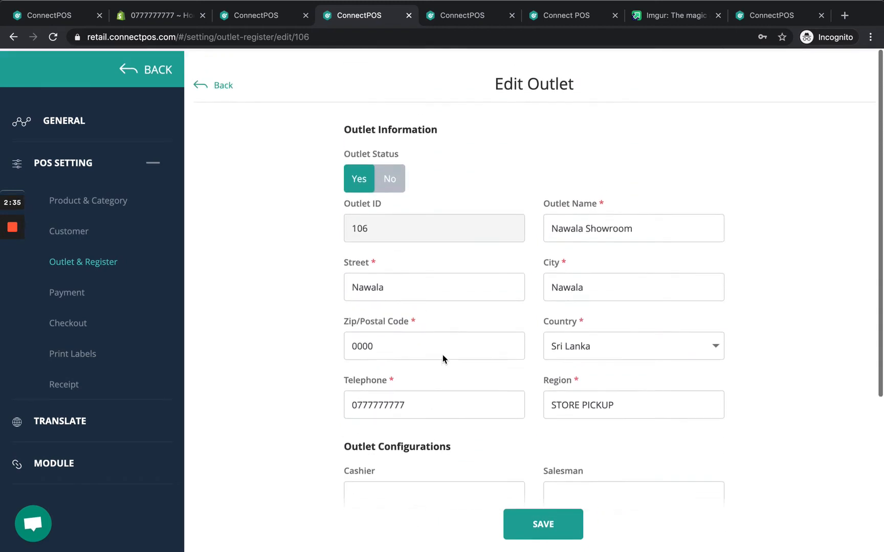
scroll(423, 250, down, 5)
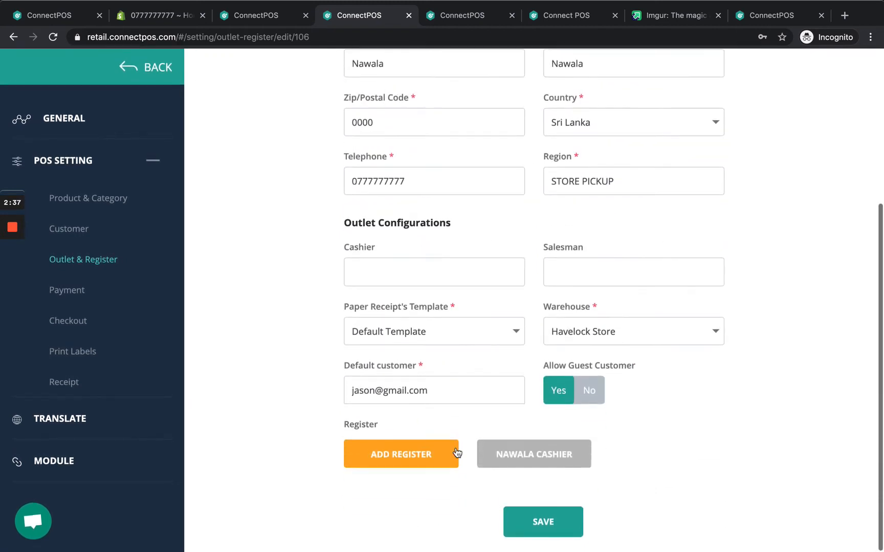
scroll(381, 463, up, 5)
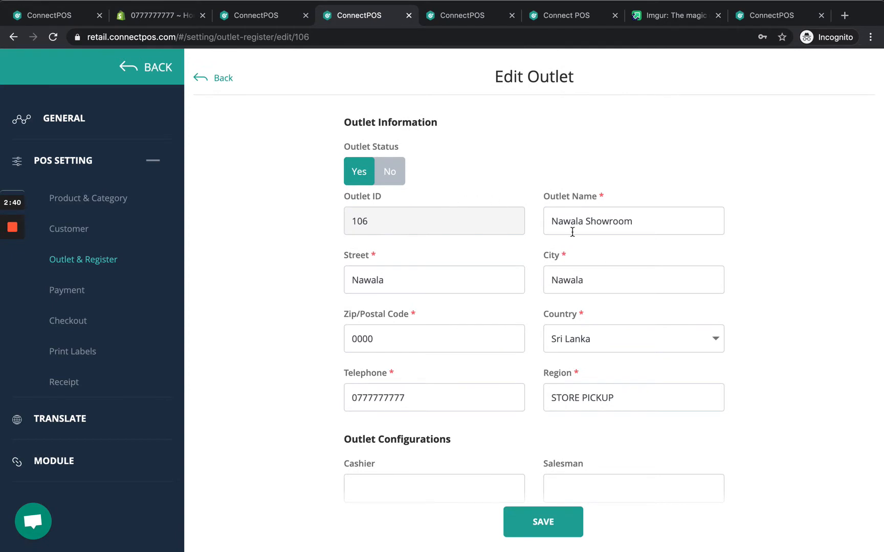
scroll(463, 267, down, 5)
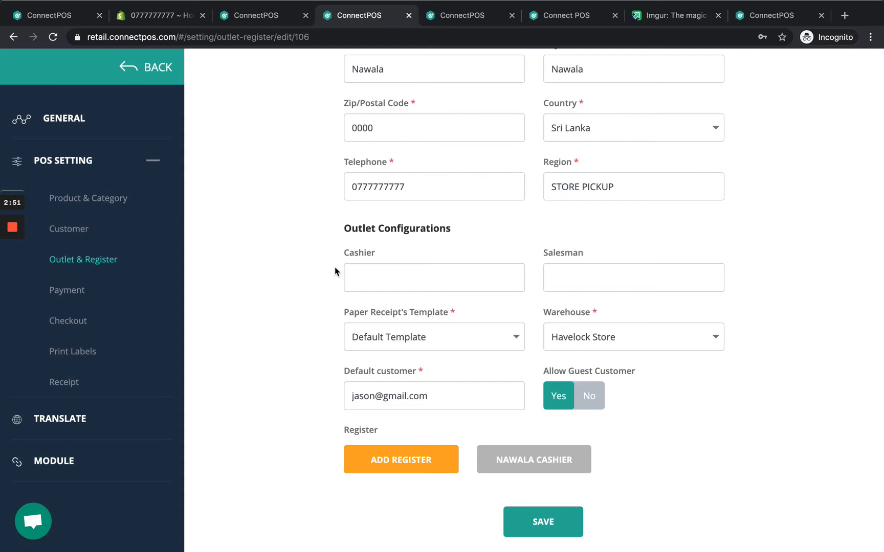
click(487, 283)
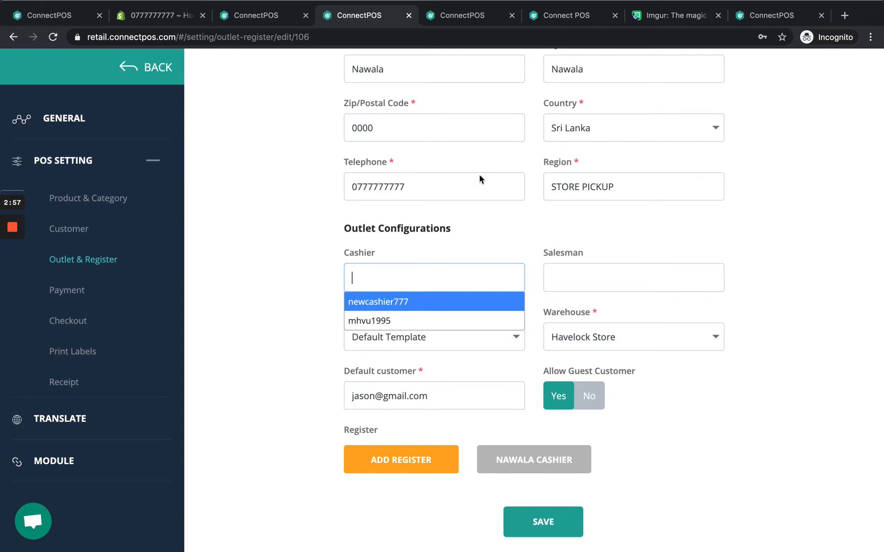
click(288, 265)
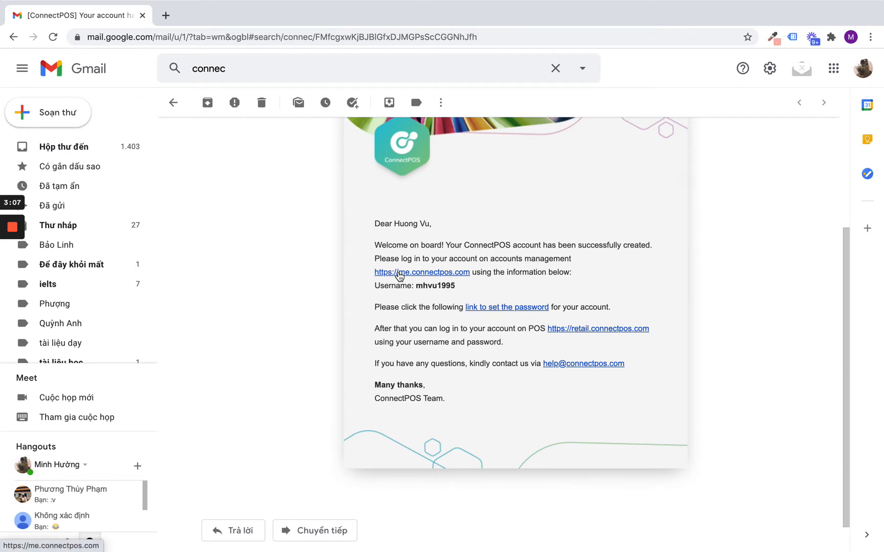
Open me.connectpos.com from the Gmail welcome email and switch to the store owner's account with its saved username and password.
click(399, 274)
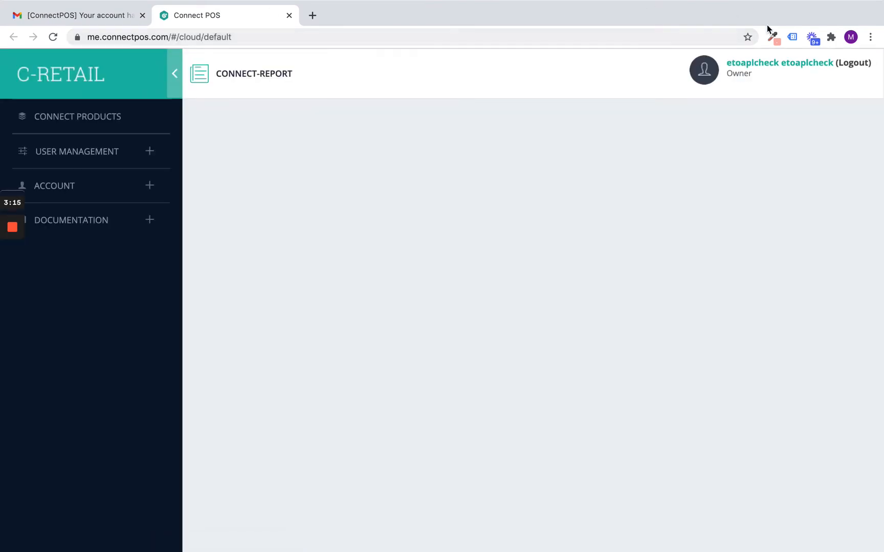
click(858, 66)
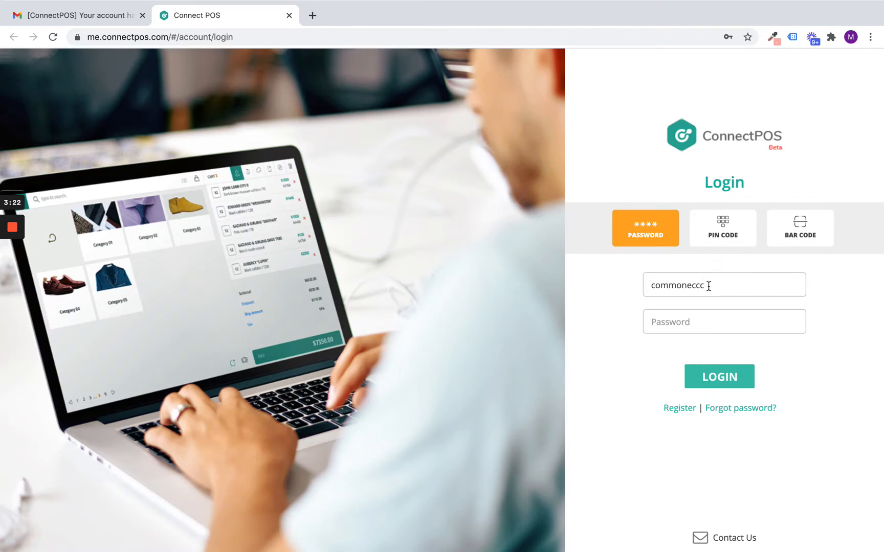
double_click(709, 286)
click(709, 286)
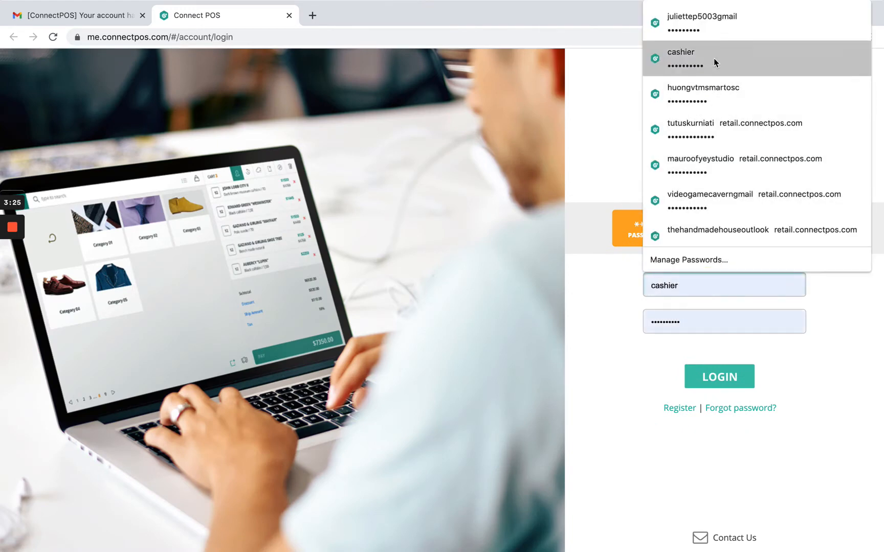
click(680, 23)
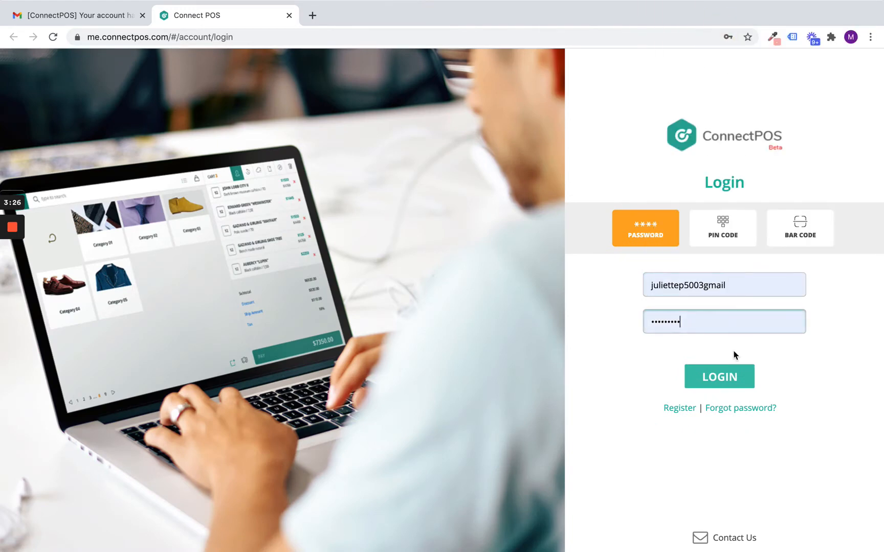
click(728, 385)
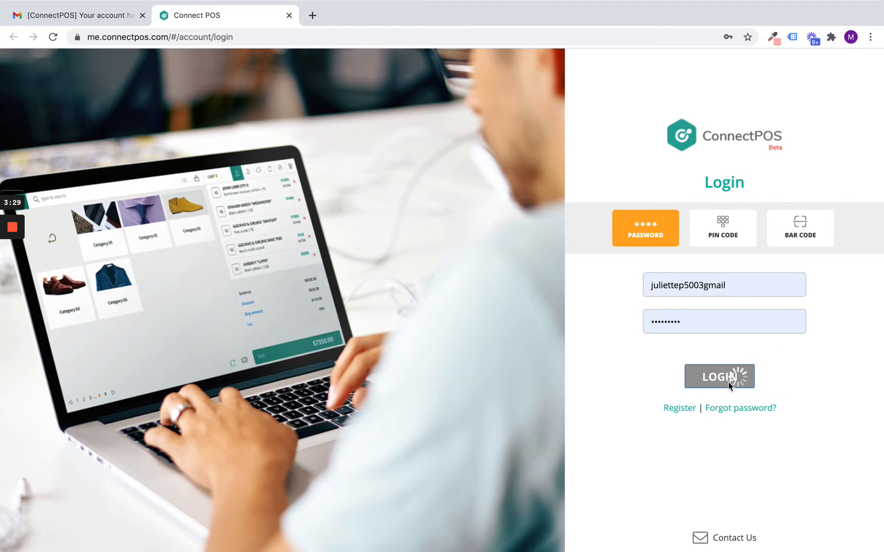
click(729, 387)
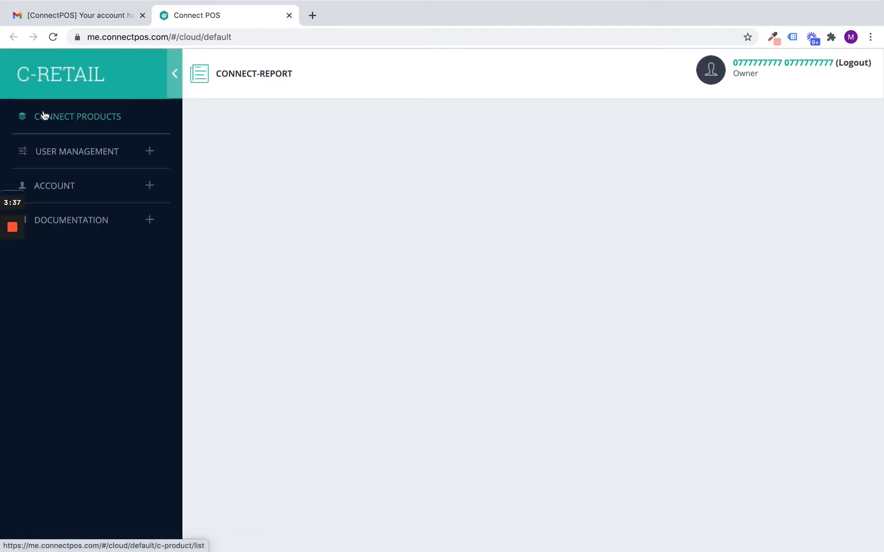
View the user list in User Management, and open the Roles & Permissions page.
click(79, 159)
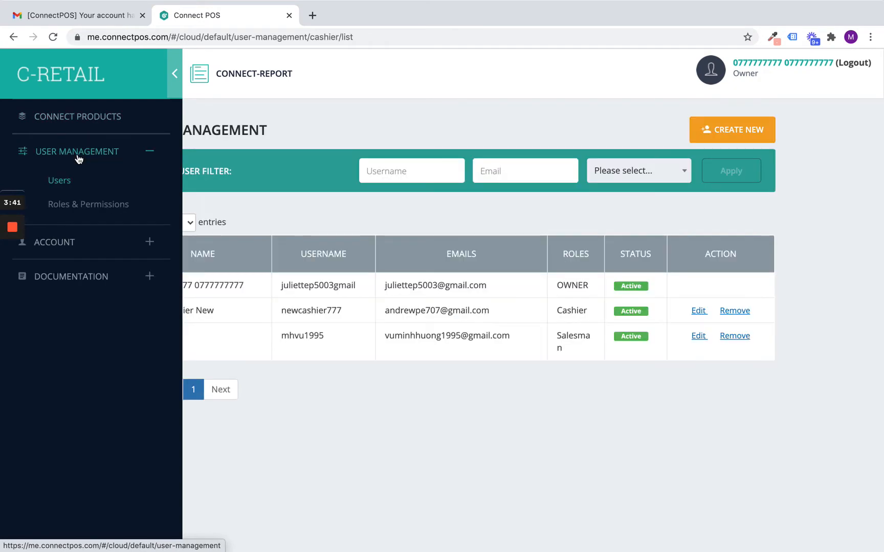
click(278, 421)
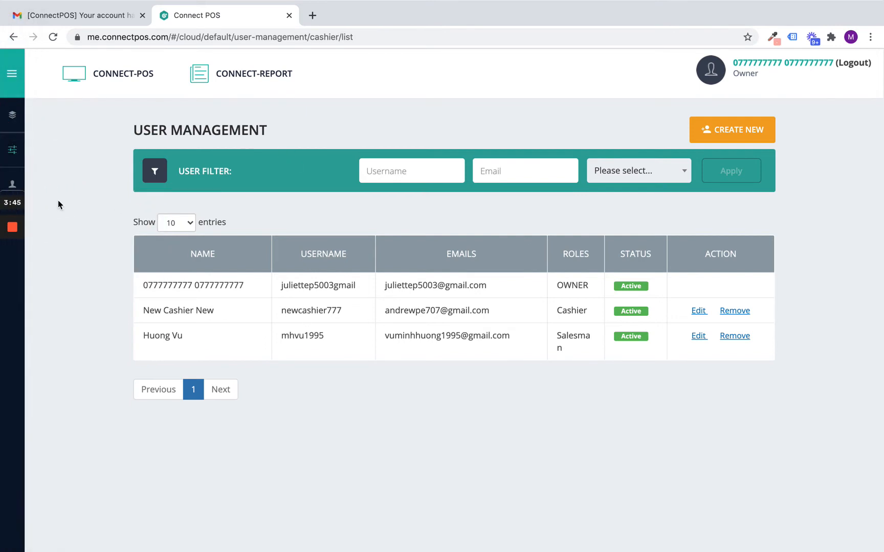
mouse_move(15, 151)
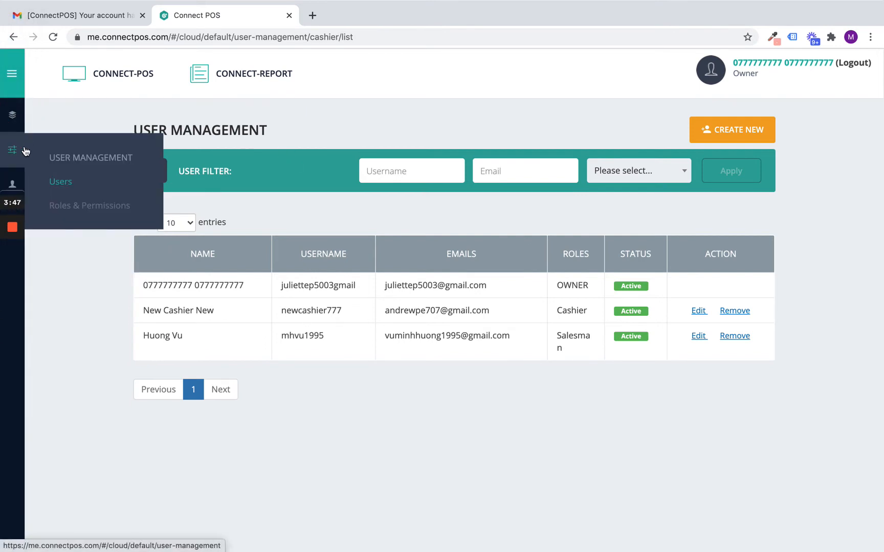
click(77, 207)
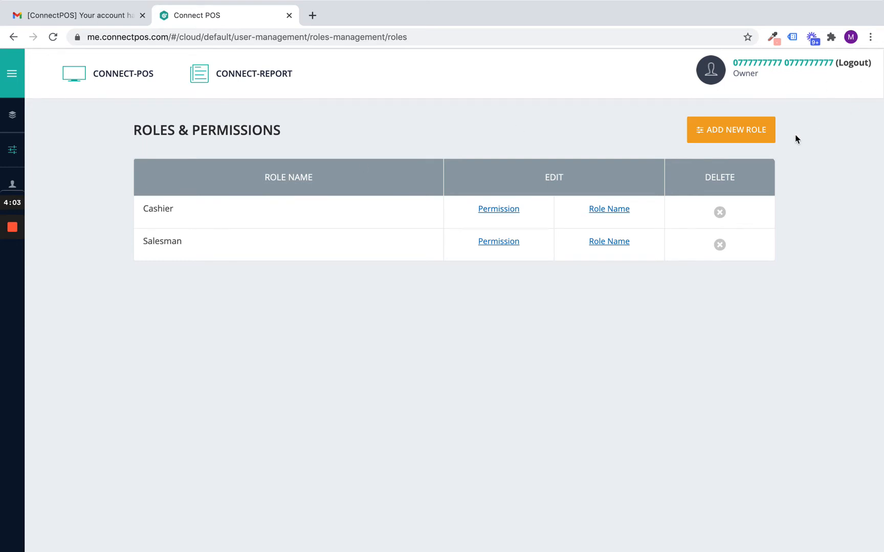
Add a new role named Cashier and save it.
click(733, 134)
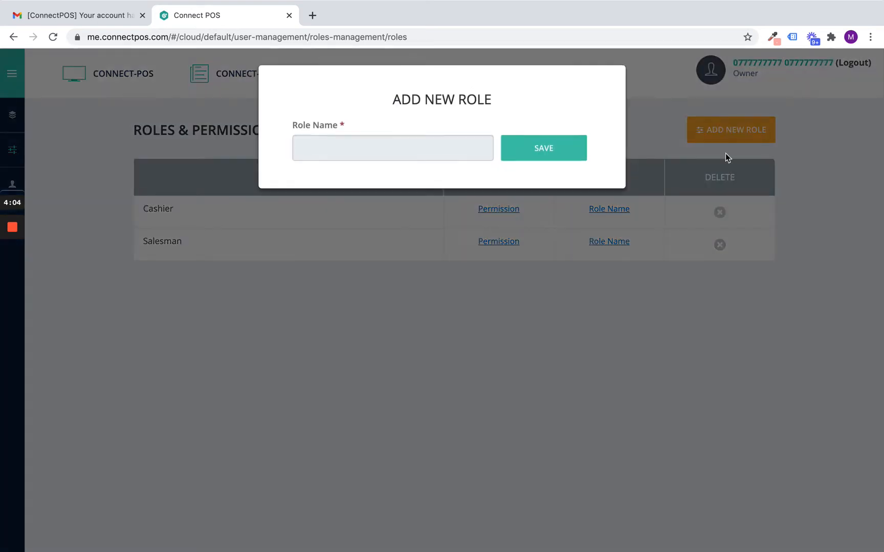
click(356, 149)
text(Ca)
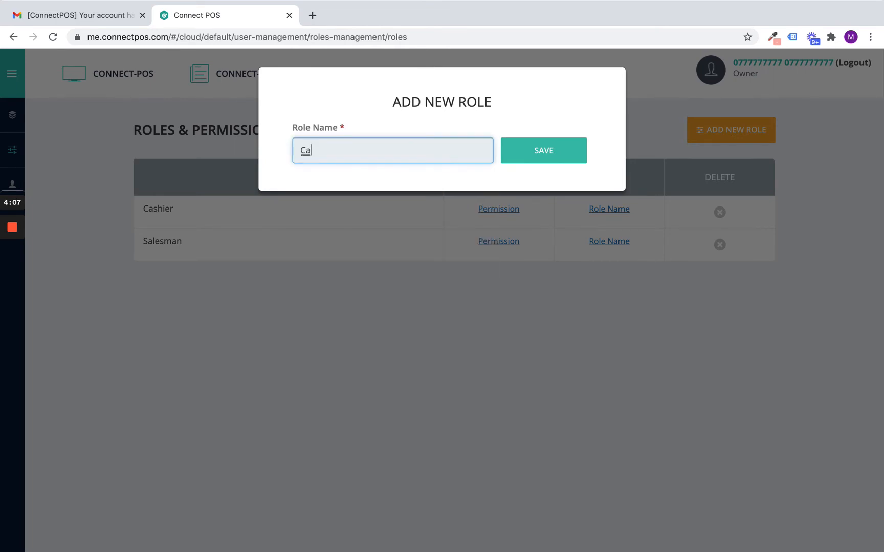
text(shier)
click(553, 153)
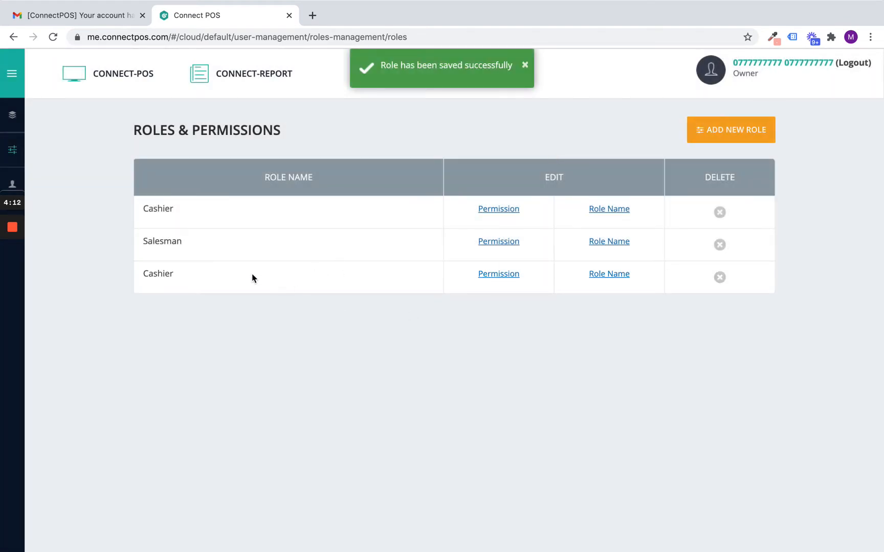
Open the newly added Cashier role's permissions, view the Users and Report permissions, and enable Access to ConnectPOS.
click(500, 275)
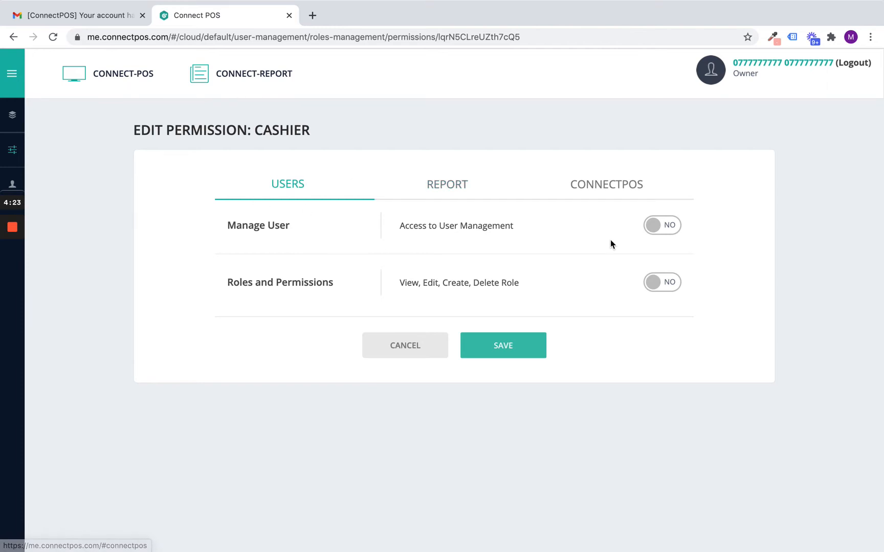
click(452, 186)
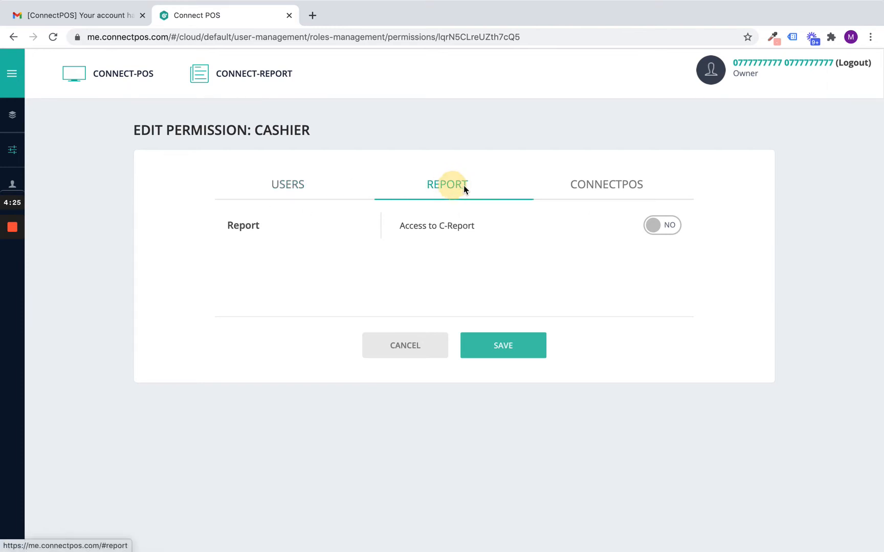
click(596, 193)
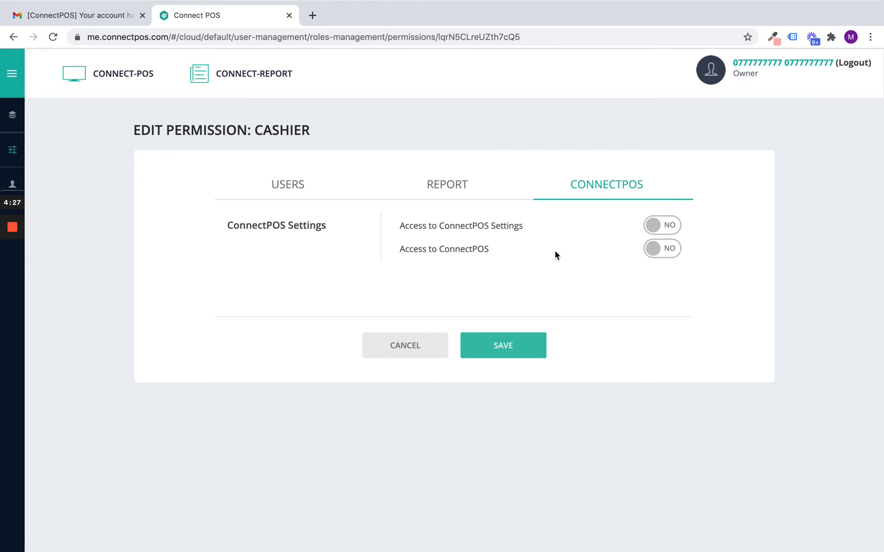
click(667, 256)
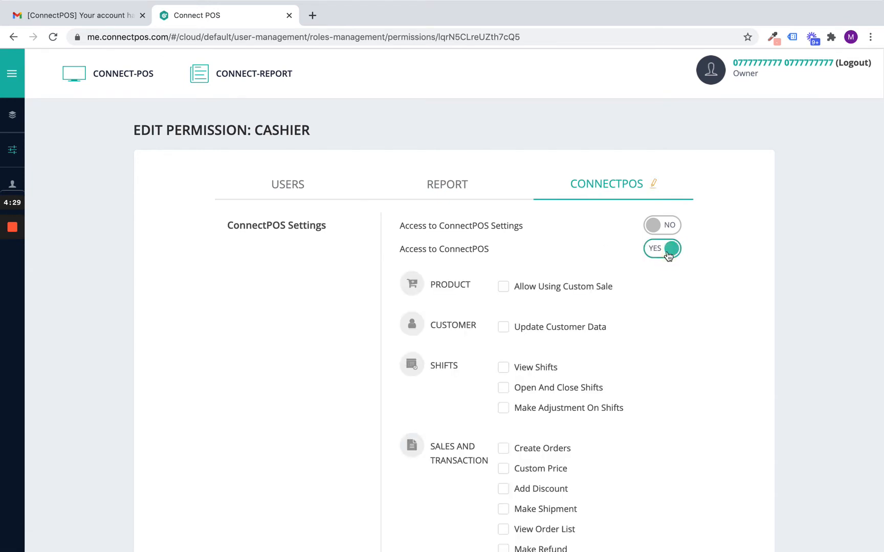
Grant the Cashier role Allow Using Custom Sale and Update Customer Data, and save its permissions.
scroll(555, 324, down, 3)
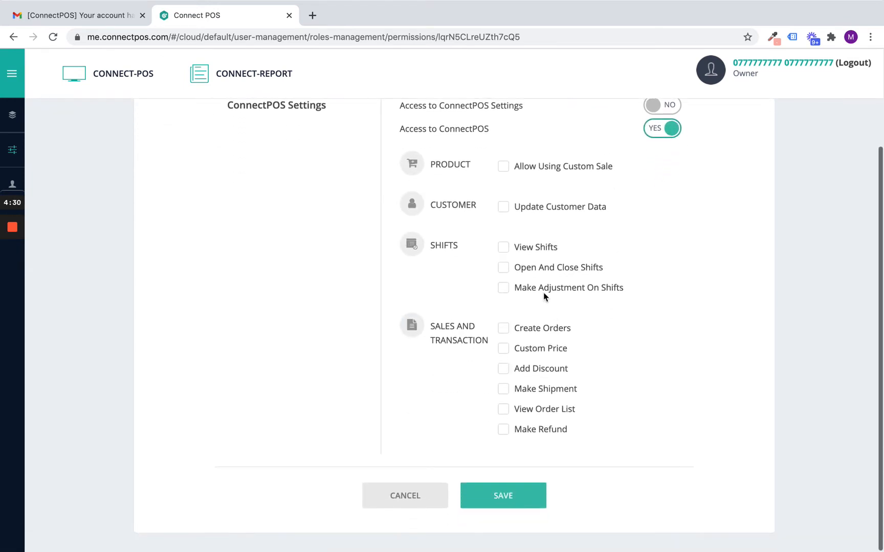
click(502, 168)
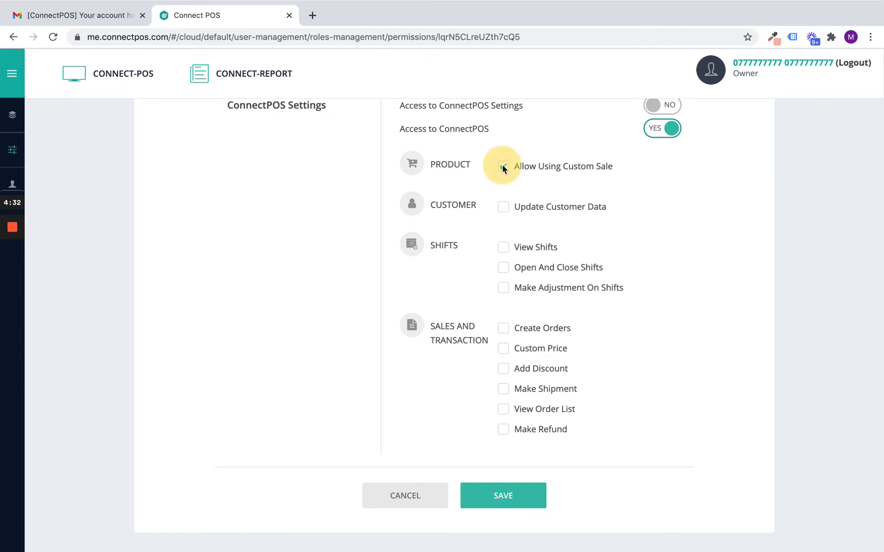
click(505, 209)
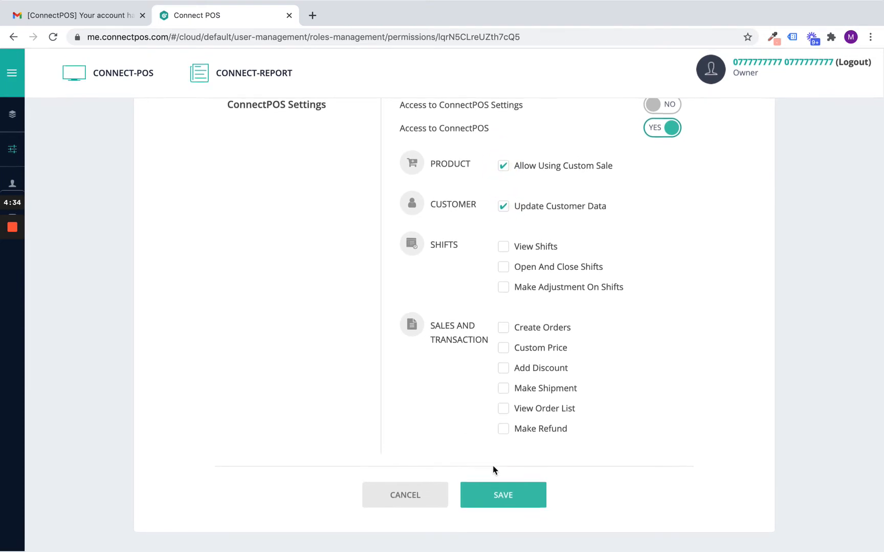
scroll(240, 178, up, 3)
scroll(240, 178, down, 3)
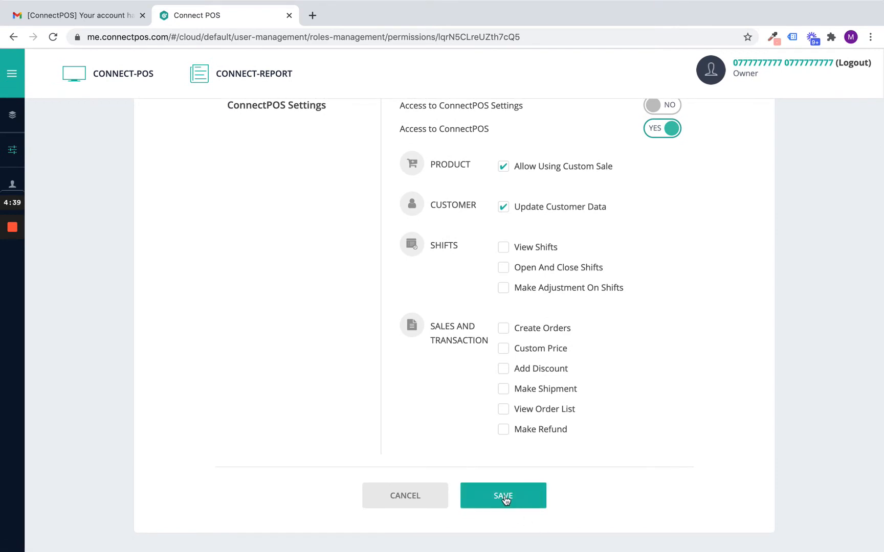
click(504, 497)
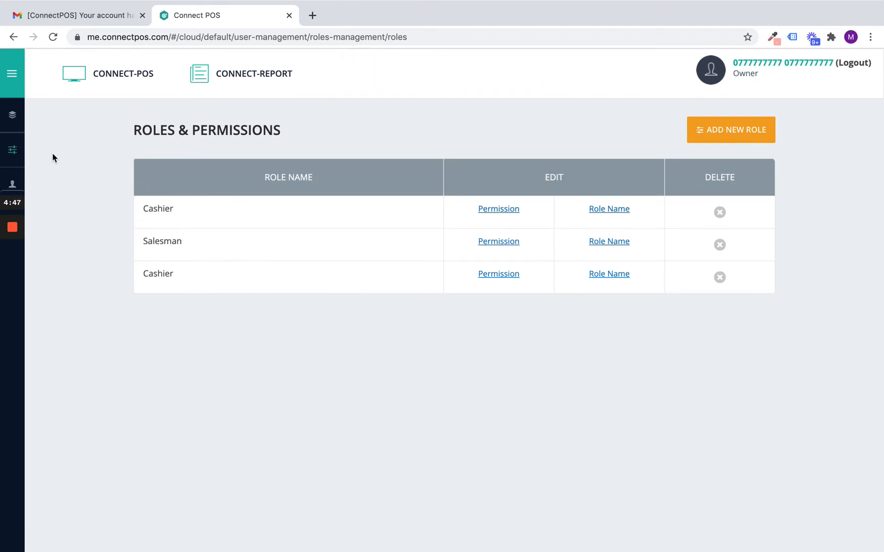
Start creating a new user in User Management and set the role to Cashier.
mouse_move(15, 151)
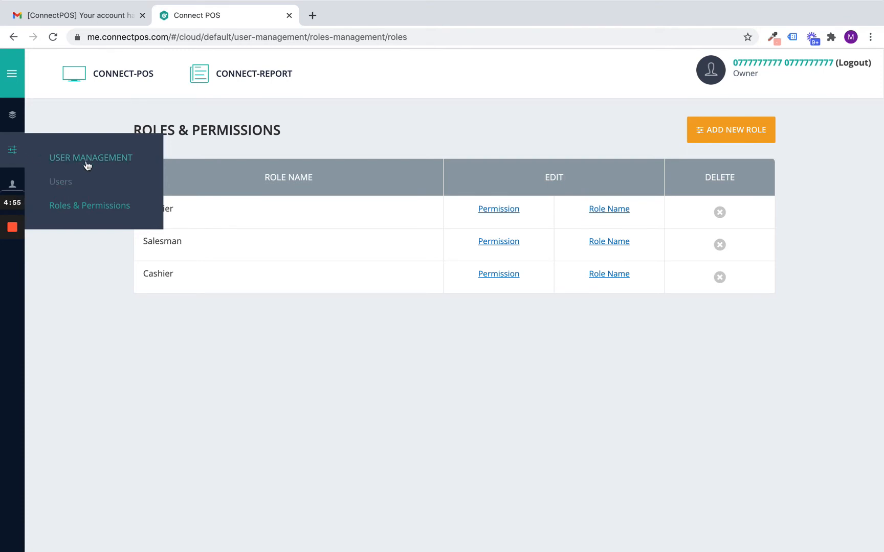
click(60, 182)
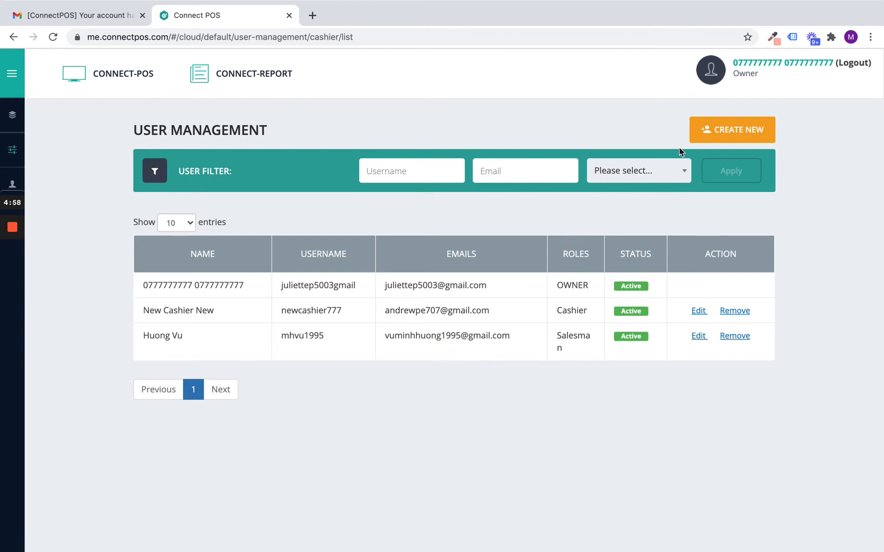
click(728, 130)
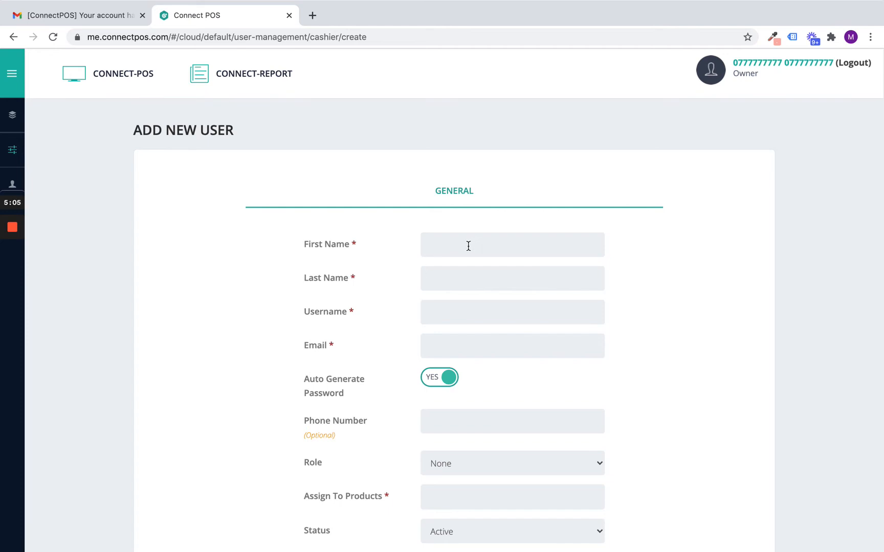
scroll(468, 246, down, 3)
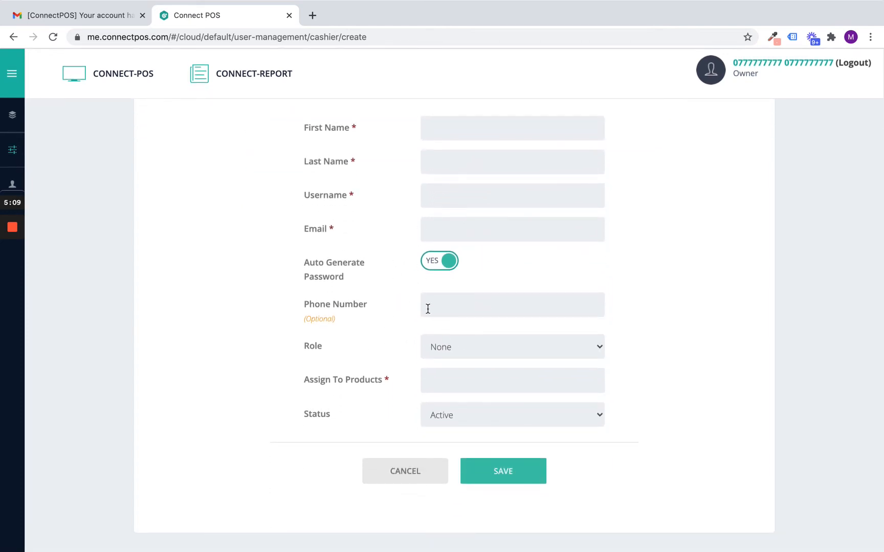
click(459, 347)
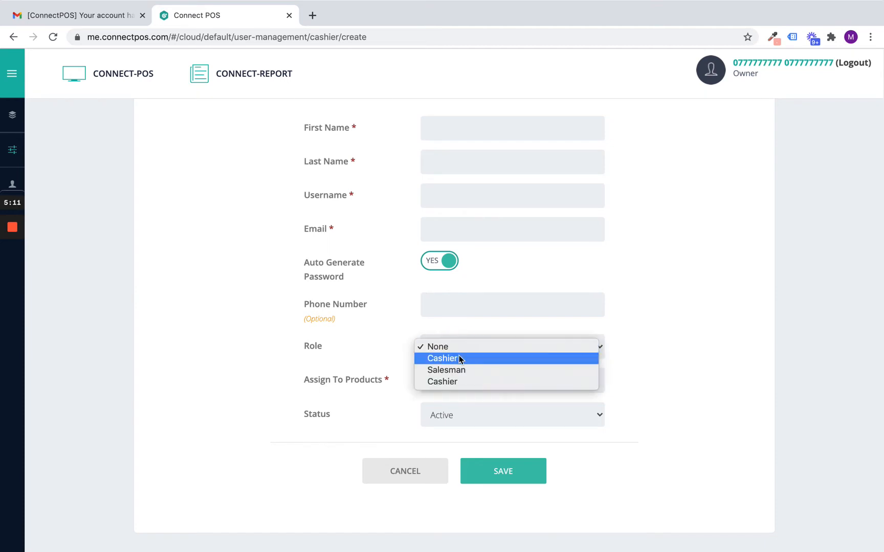
click(460, 360)
click(455, 353)
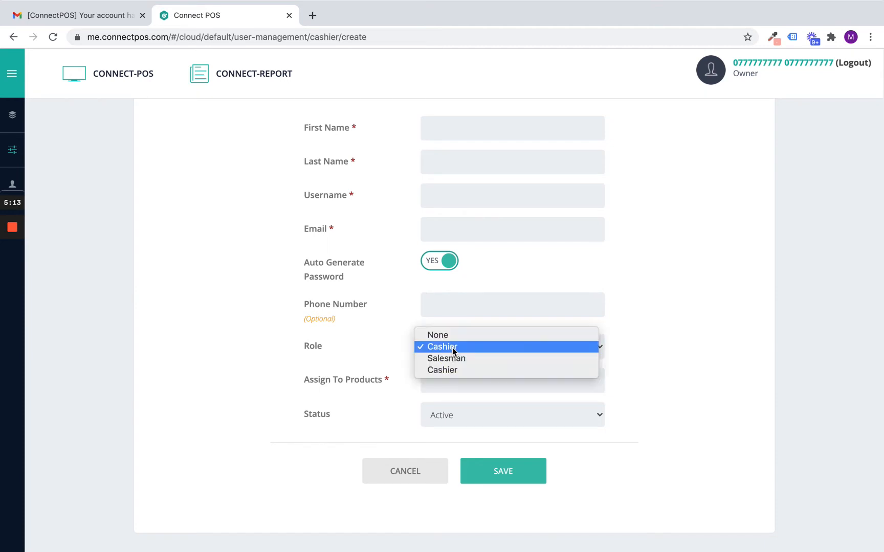
click(454, 349)
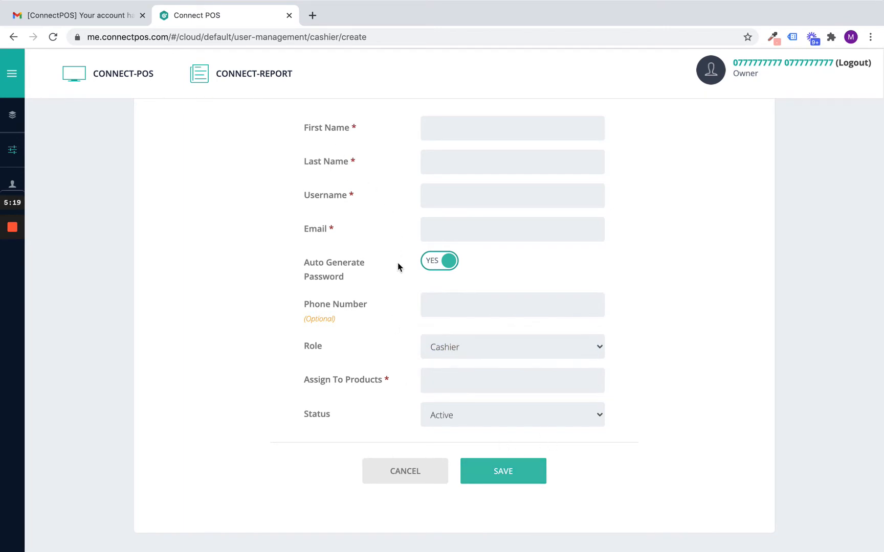
Switch to the Nawala Showroom outlet settings and view which users can be assigned as cashier.
key(ctrl+Left)
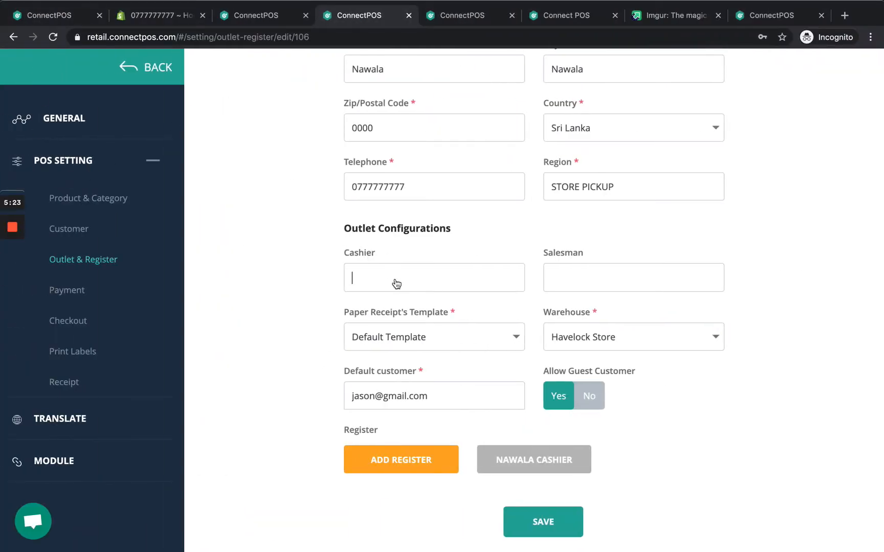
click(375, 281)
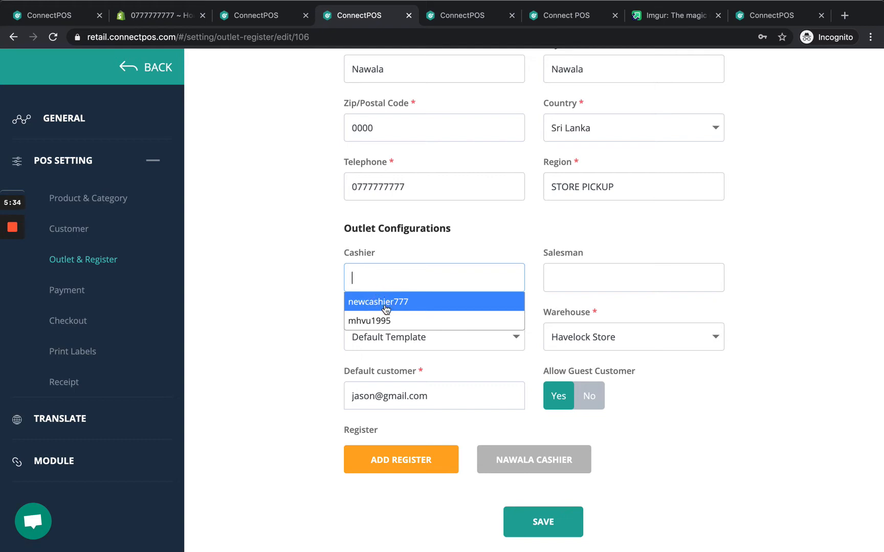
scroll(288, 502, up, 5)
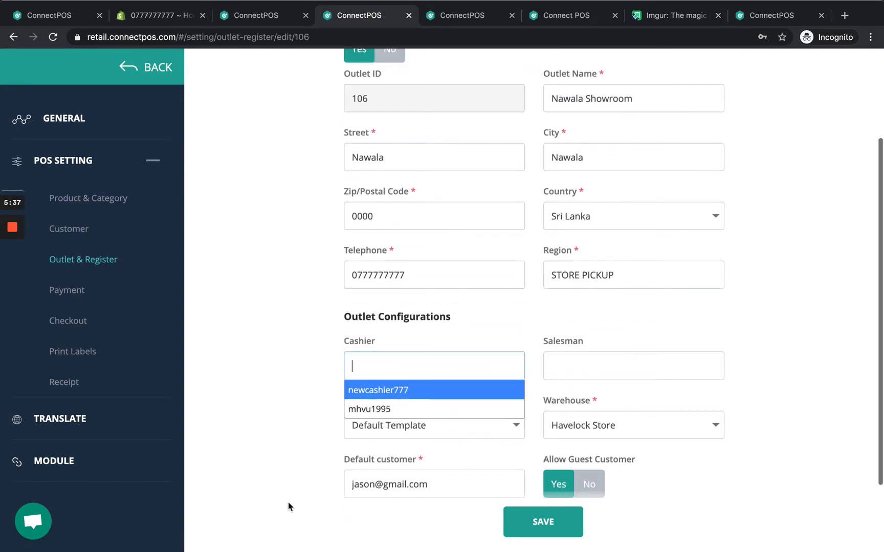
scroll(435, 404, down, 5)
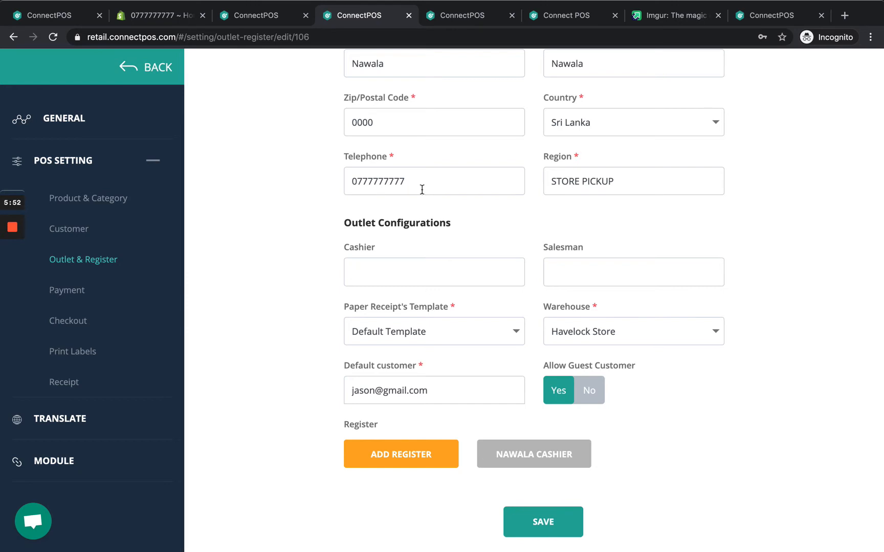
Open the Receipt page of the POS settings from the Select Register page and view the available templates.
click(446, 18)
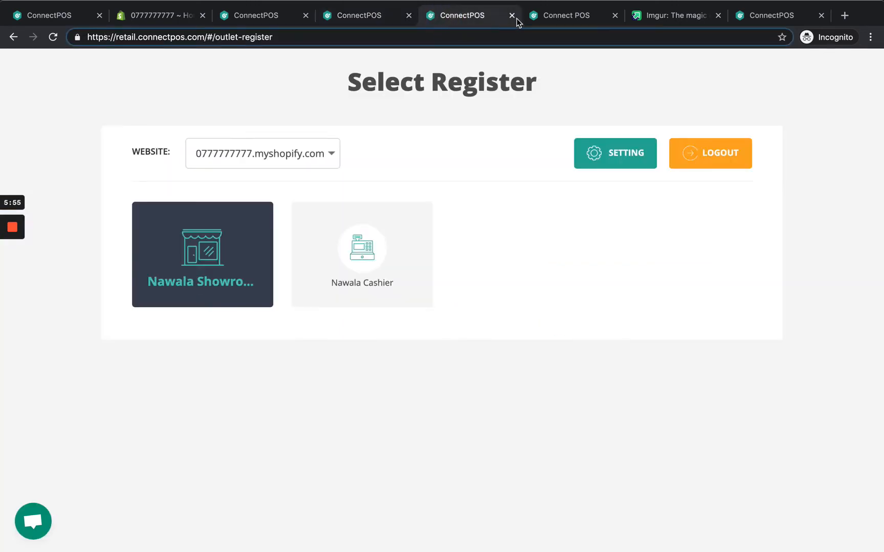
click(563, 20)
click(450, 16)
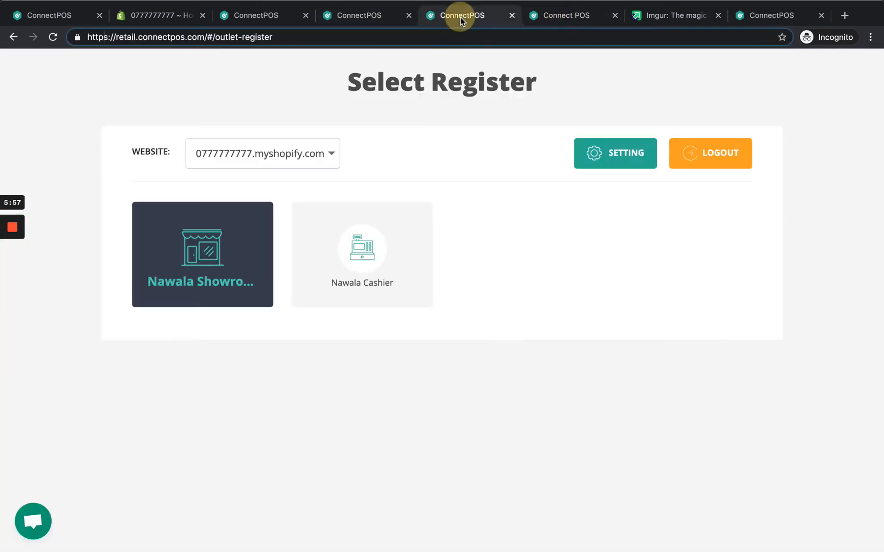
click(625, 156)
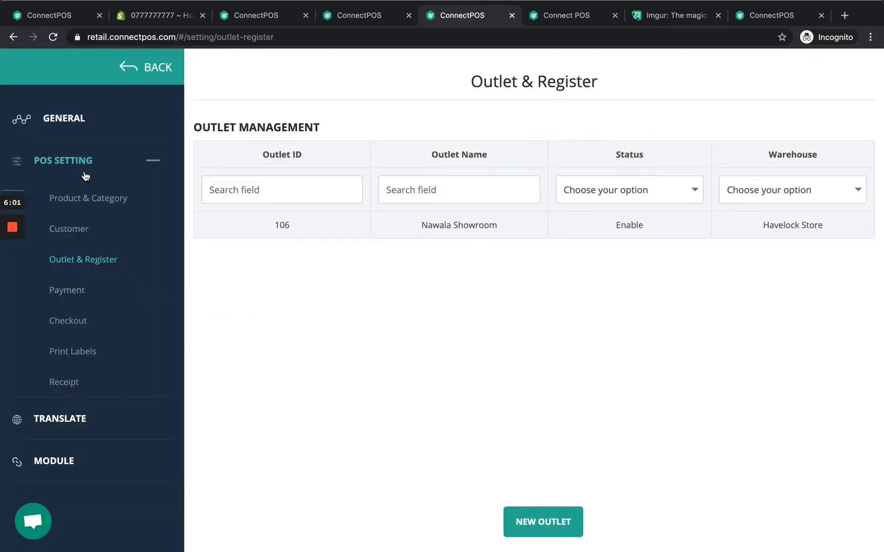
click(66, 387)
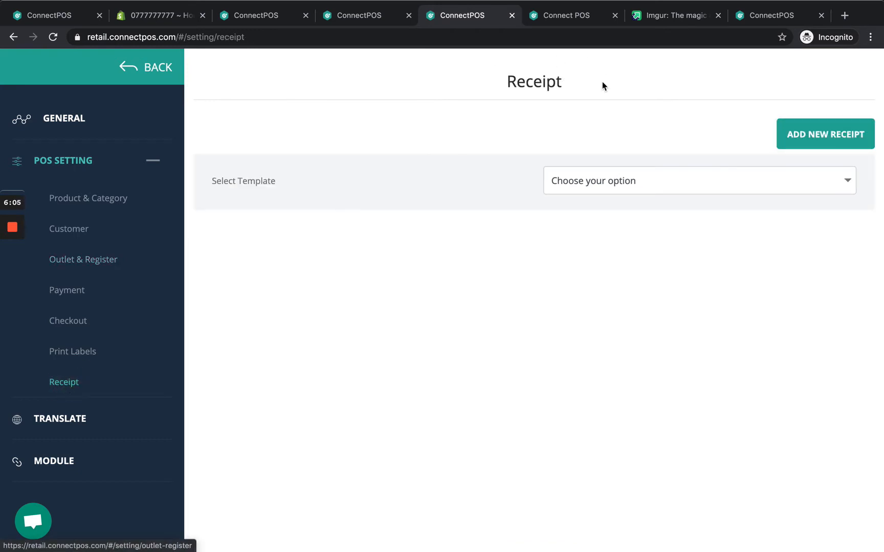
click(591, 181)
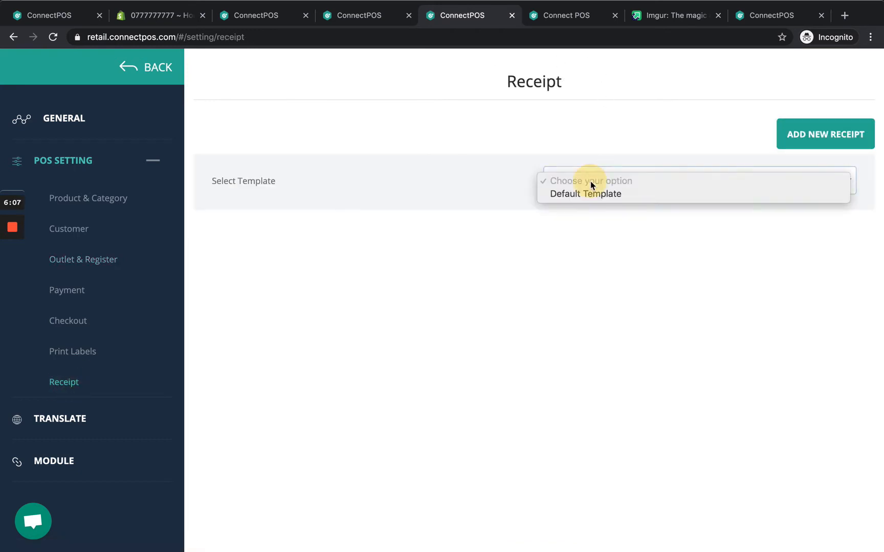
click(704, 279)
Start a new receipt template and review its configuration options and preview.
click(827, 134)
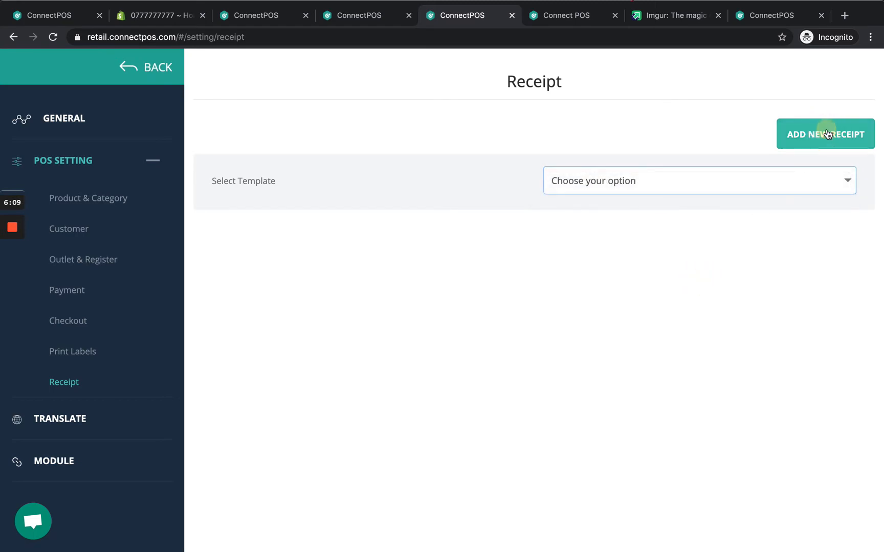
scroll(373, 309, down, 3)
scroll(372, 309, down, 10)
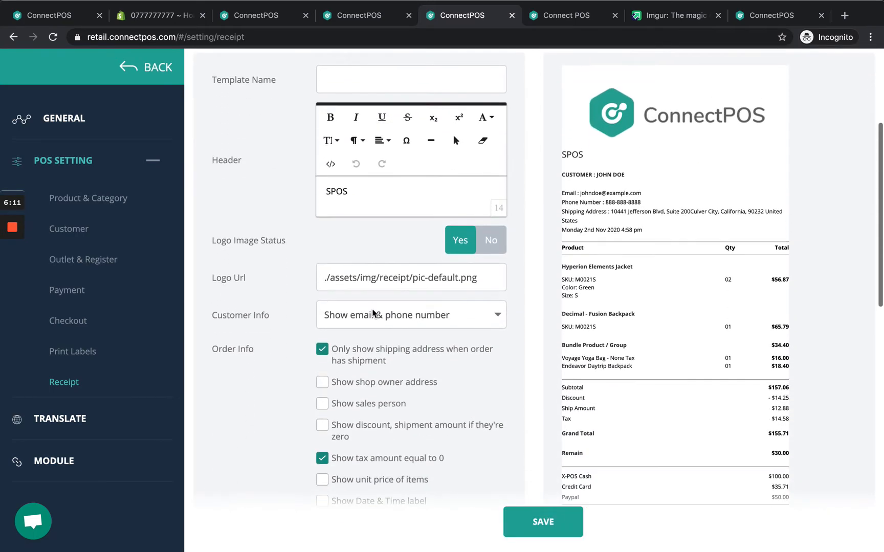
scroll(373, 312, up, 11)
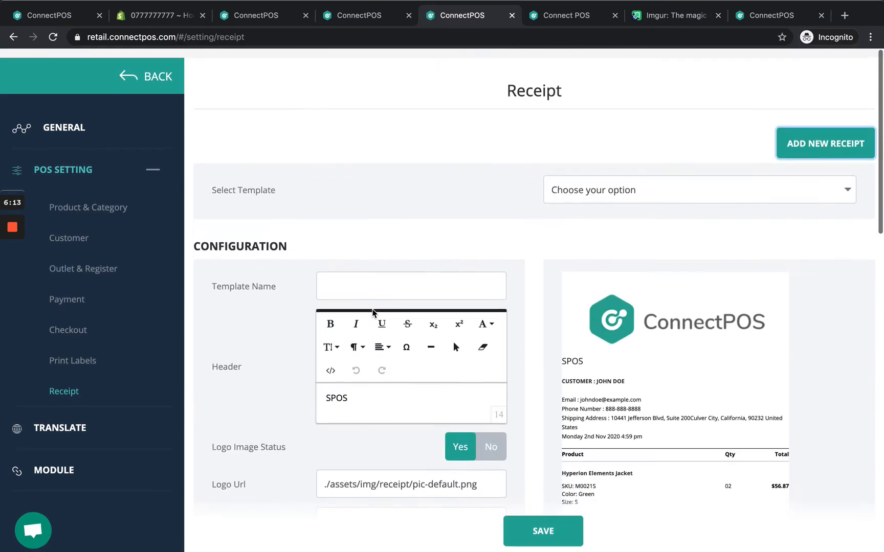
scroll(327, 282, down, 7)
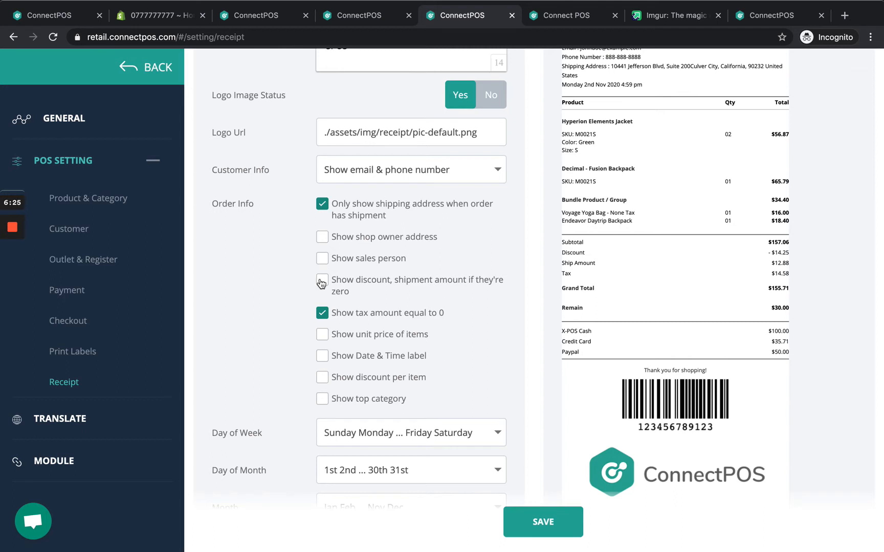
Enable zero discount and shipment amounts, the shop owner address and the sales person in the receipt's order info.
click(321, 281)
scroll(322, 286, up, 3)
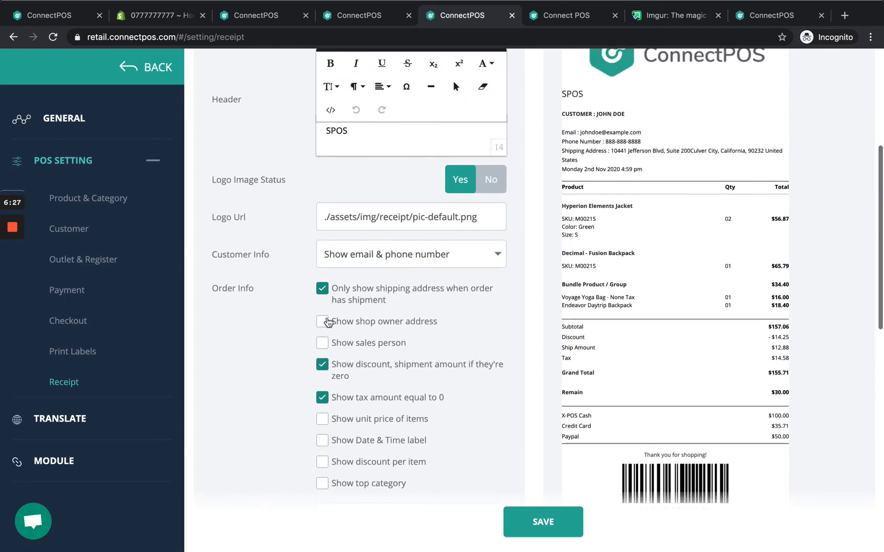
click(323, 323)
click(323, 325)
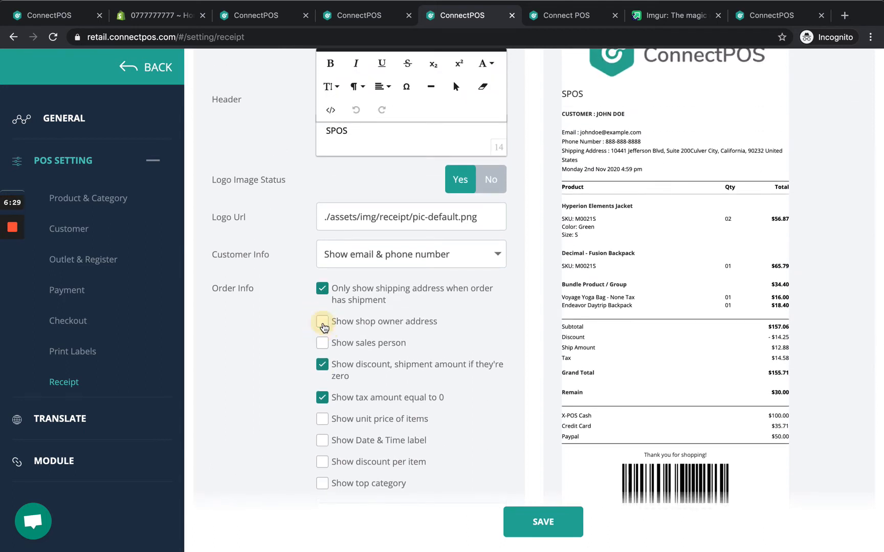
click(323, 325)
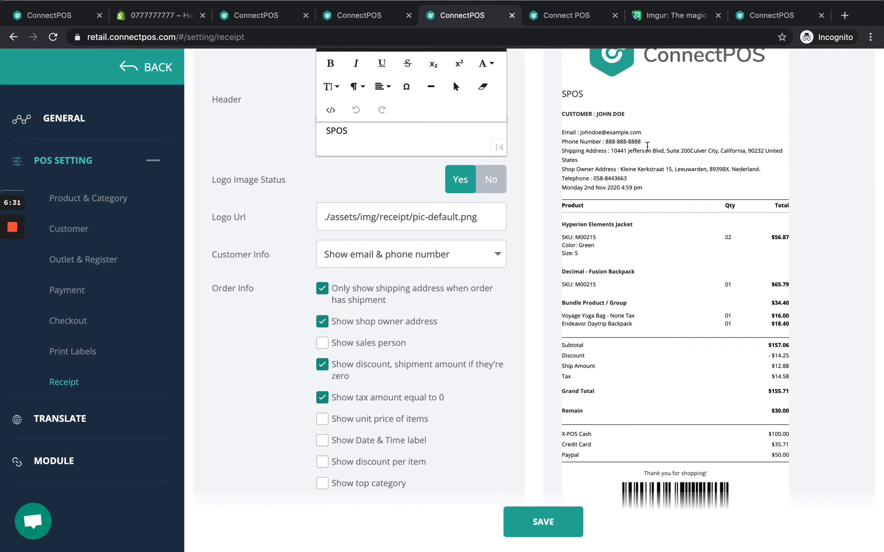
click(323, 344)
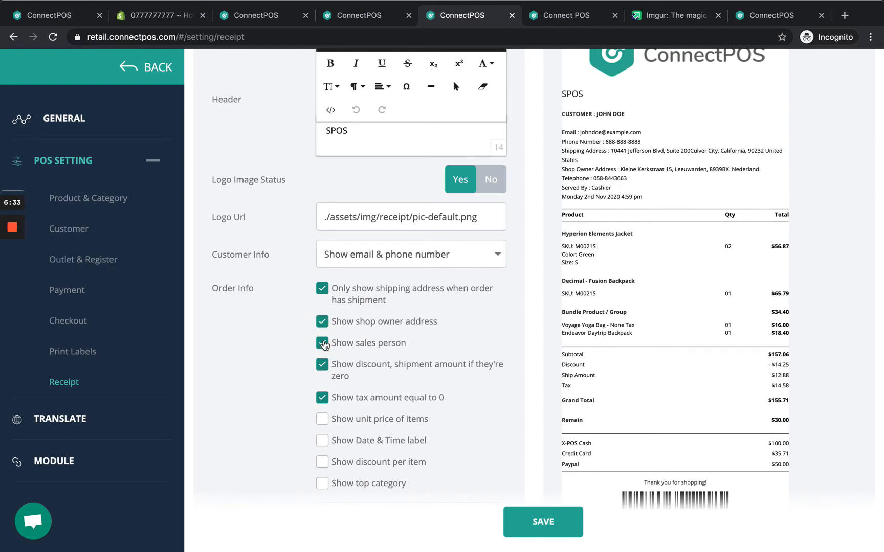
Disable the sales person, shop owner address, zero discount and shipment amounts, and zero tax amount in the receipt's order info.
click(323, 344)
click(323, 322)
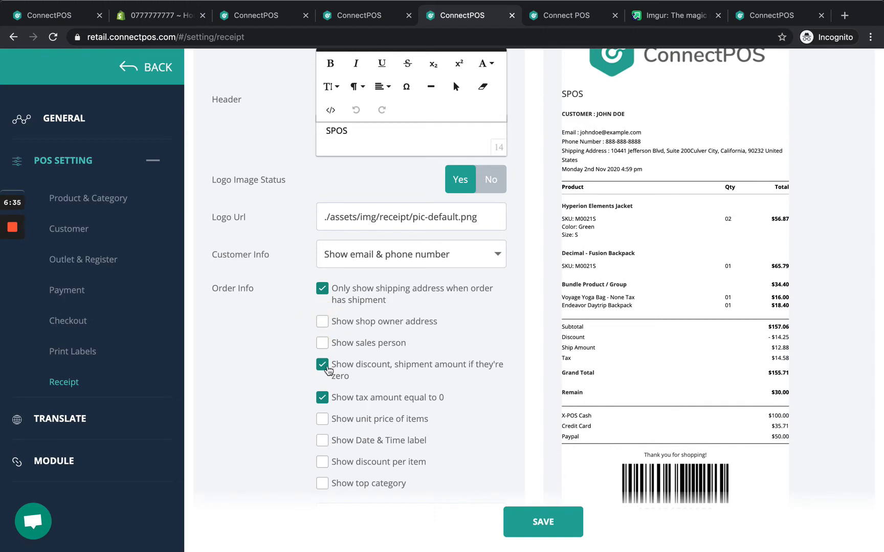
click(322, 365)
click(322, 397)
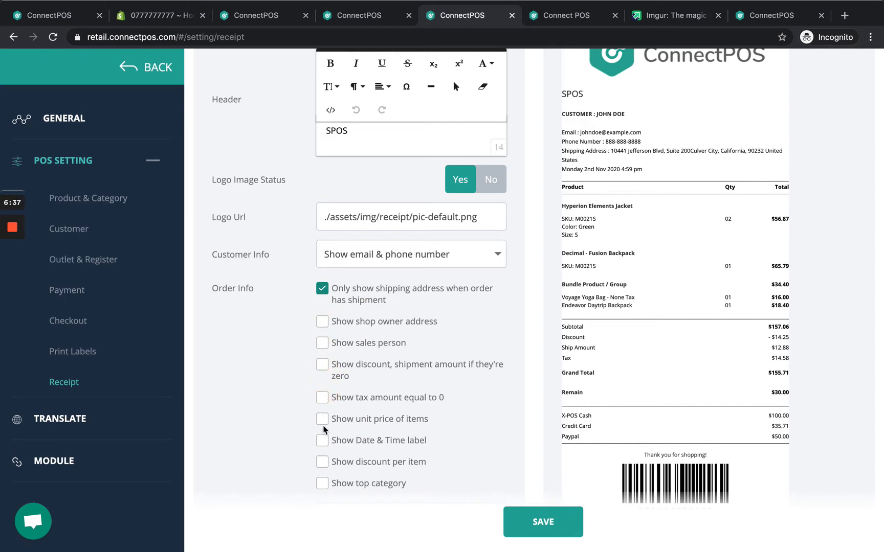
Enable the Date & Time label, discount per item and top category in the receipt's order info.
click(323, 440)
click(322, 463)
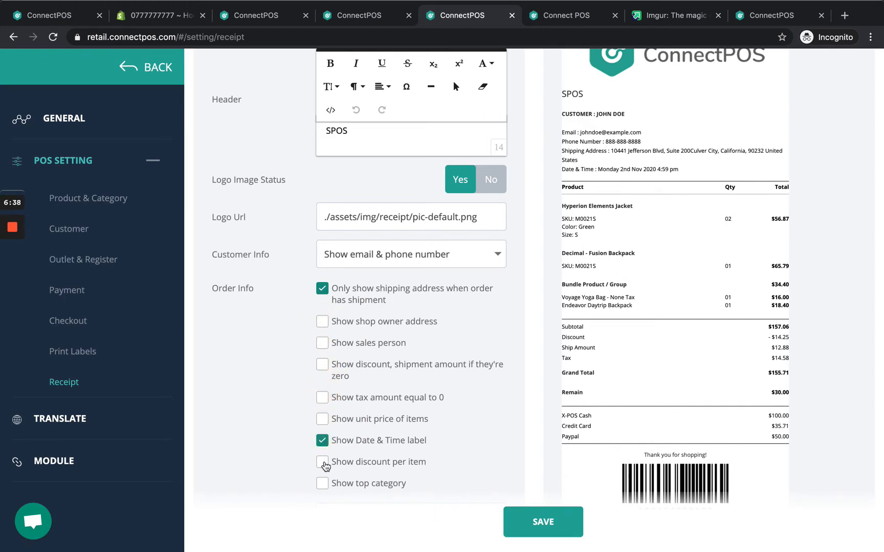
click(322, 485)
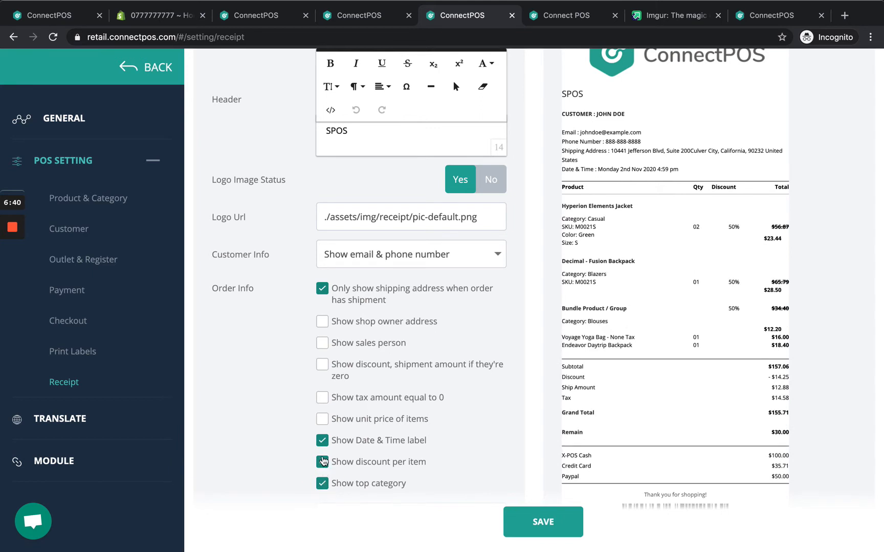
Disable the discount per item, Date & Time label and top category in the receipt's order info.
click(323, 462)
click(322, 441)
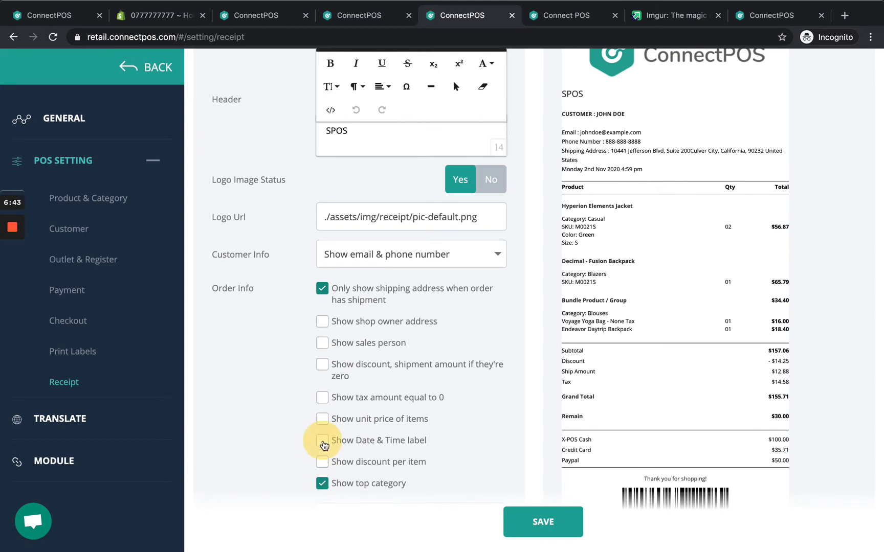
click(323, 485)
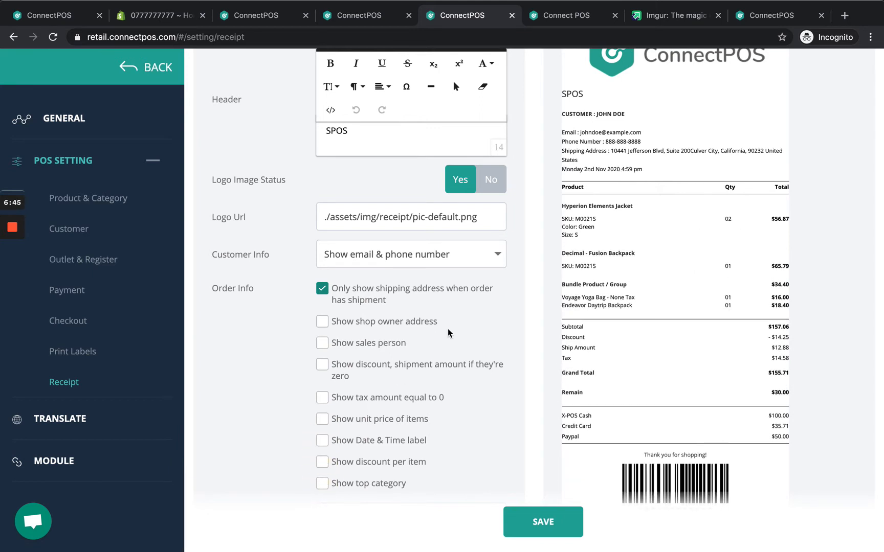
Review the receipt's Logo Url, then switch to Imgur and copy the image address of the posted illustration.
scroll(507, 186, up, 3)
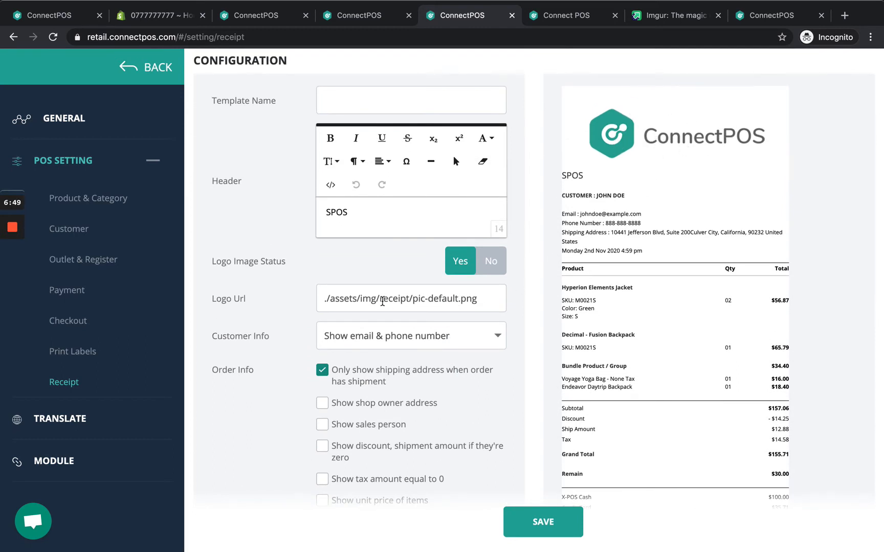
click(388, 301)
click(321, 299)
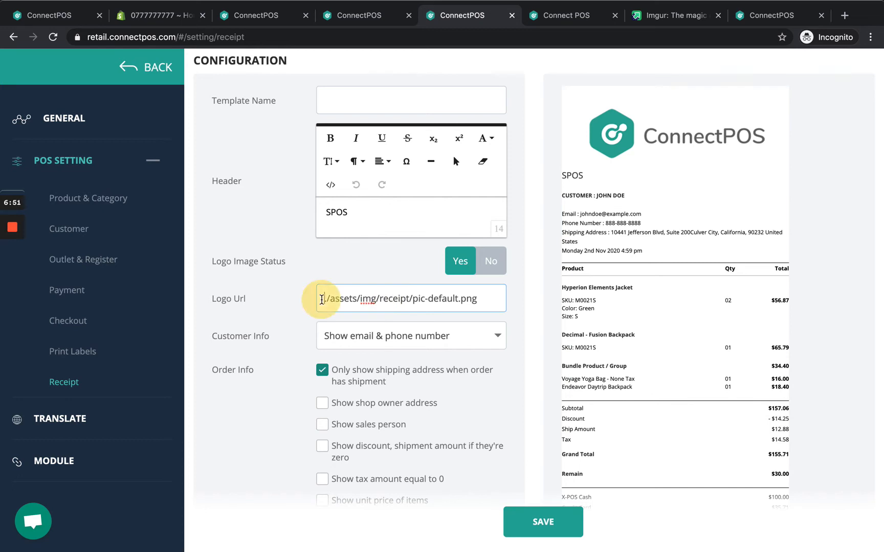
click(382, 298)
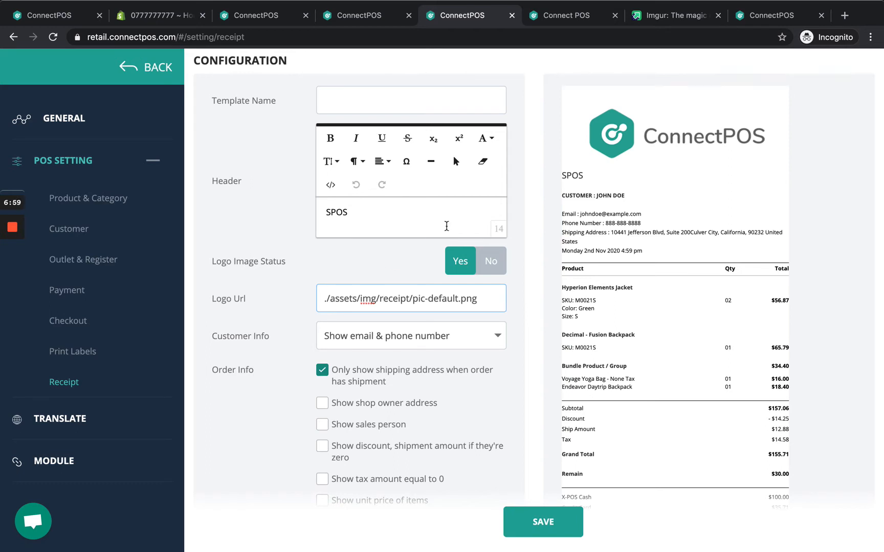
click(659, 14)
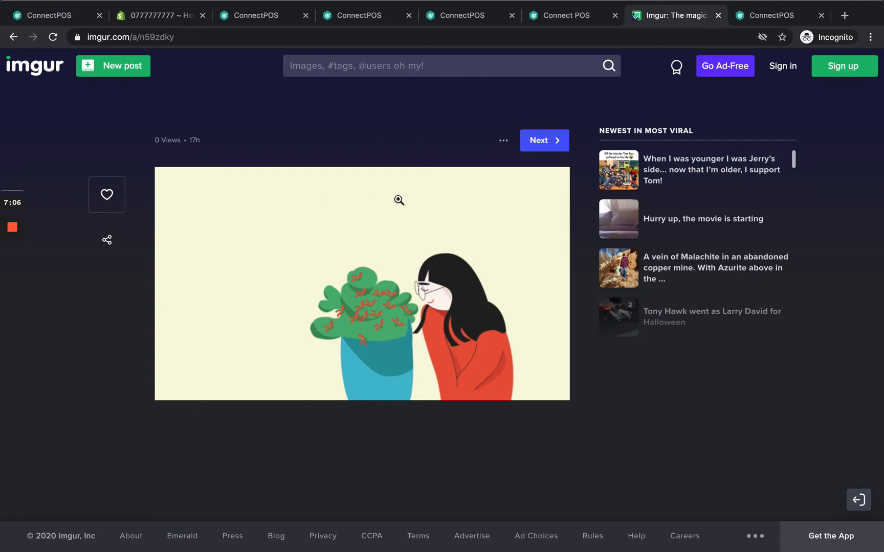
right_click(421, 214)
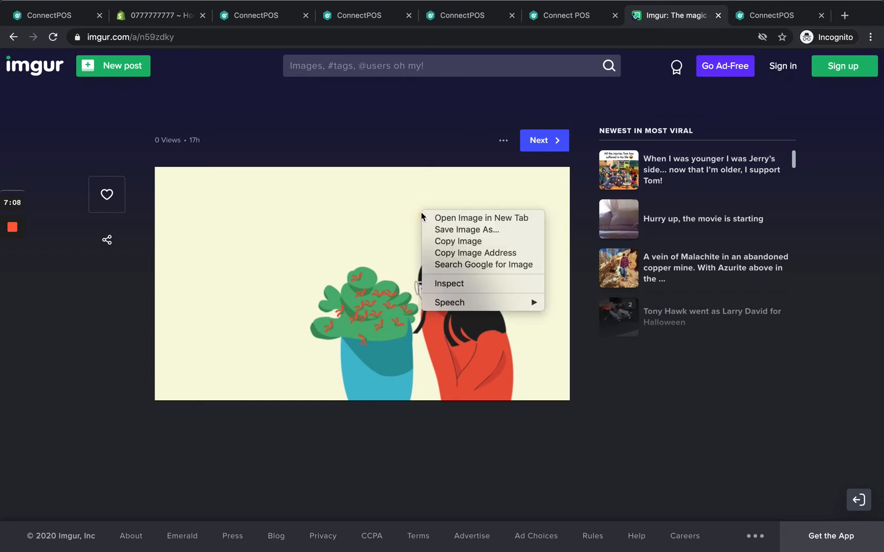
click(468, 254)
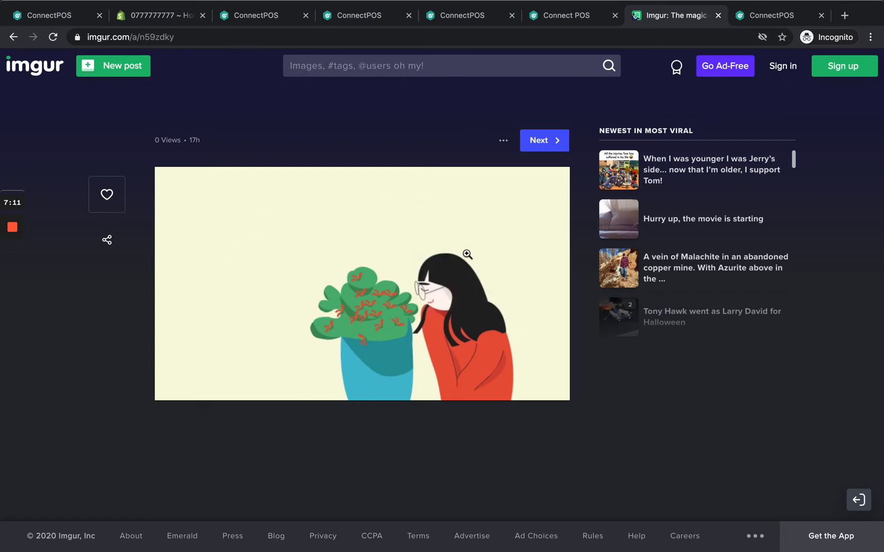
click(465, 22)
click(471, 295)
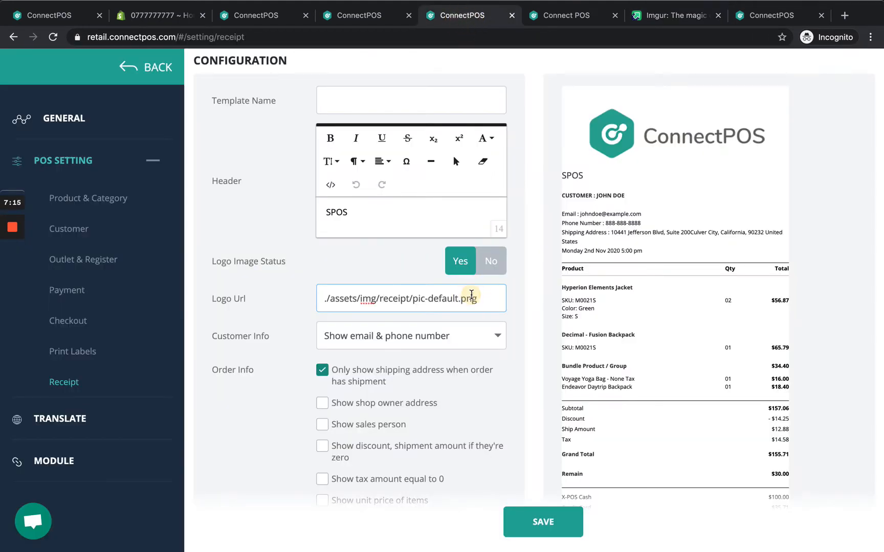
key(super+a)
key(super+v)
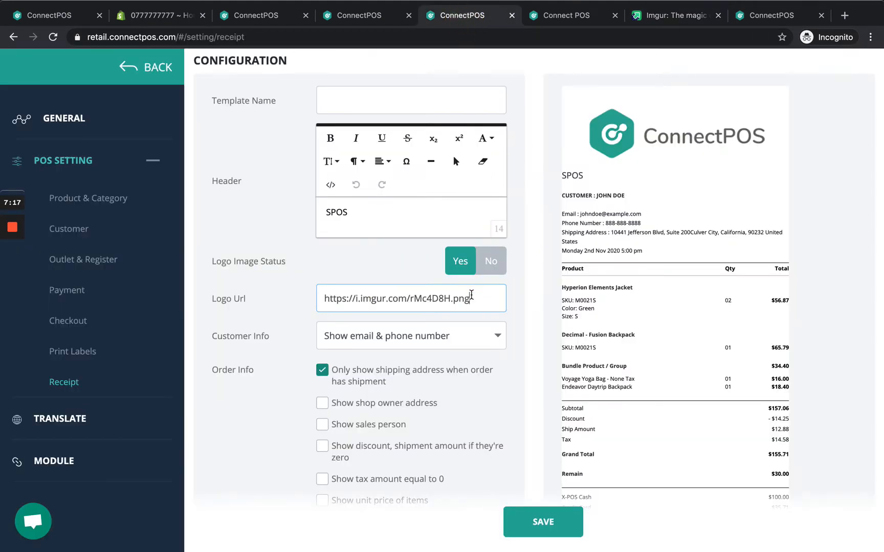
scroll(478, 441, down, 3)
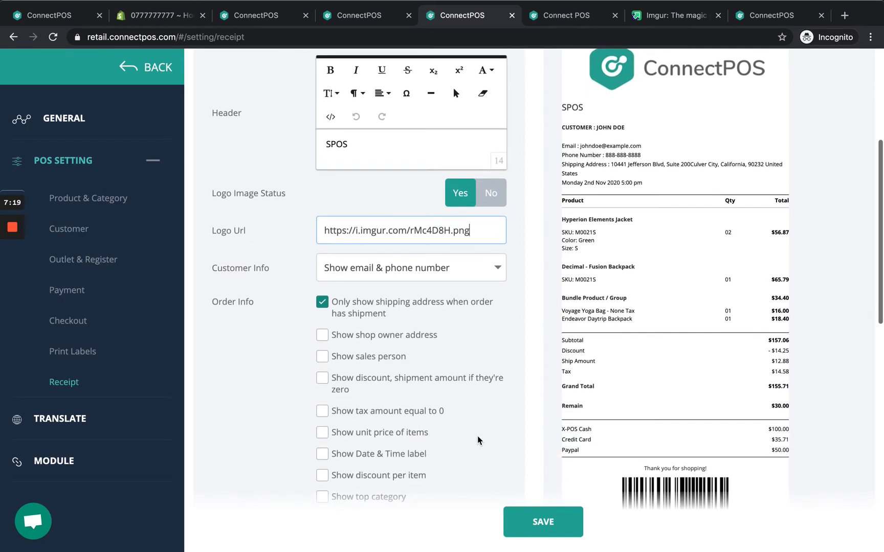
scroll(478, 461, up, 10)
click(525, 523)
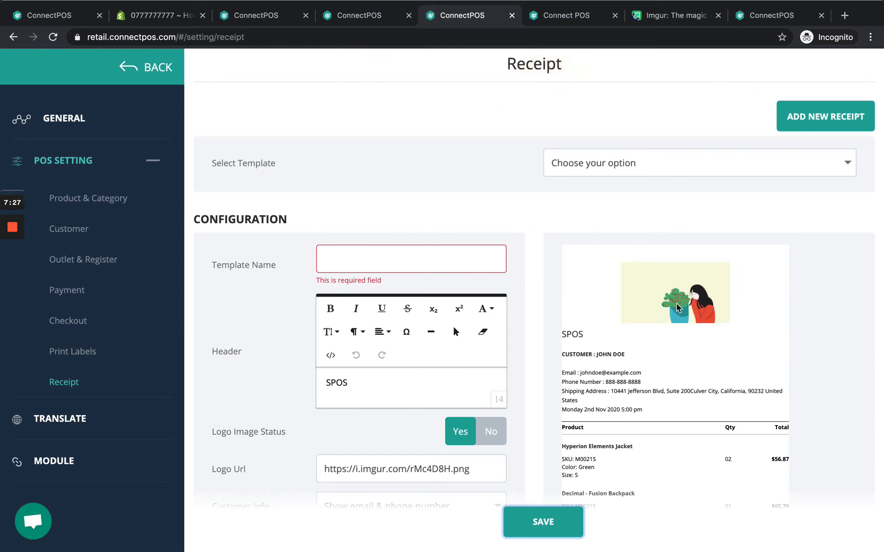
Check the receipt preview, name the template "Test Template" and save it.
scroll(676, 304, down, 7)
scroll(676, 304, up, 8)
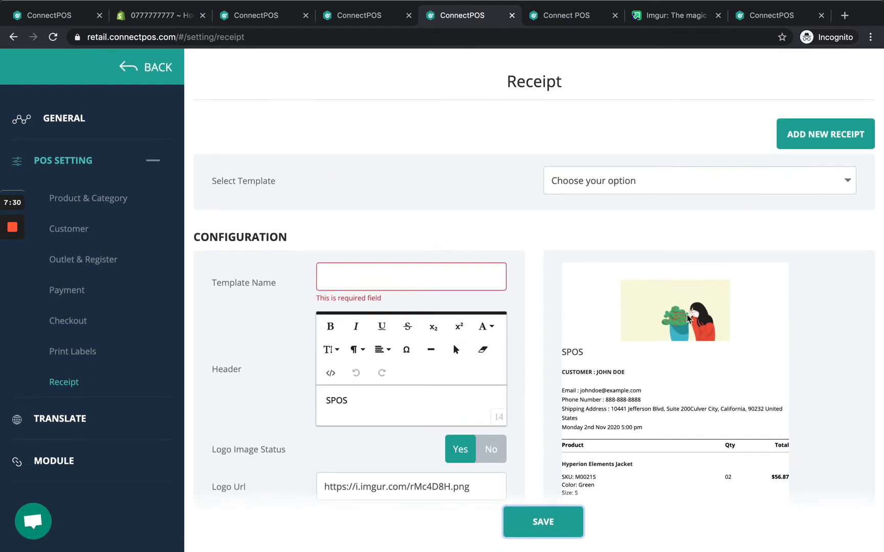
scroll(688, 318, down, 10)
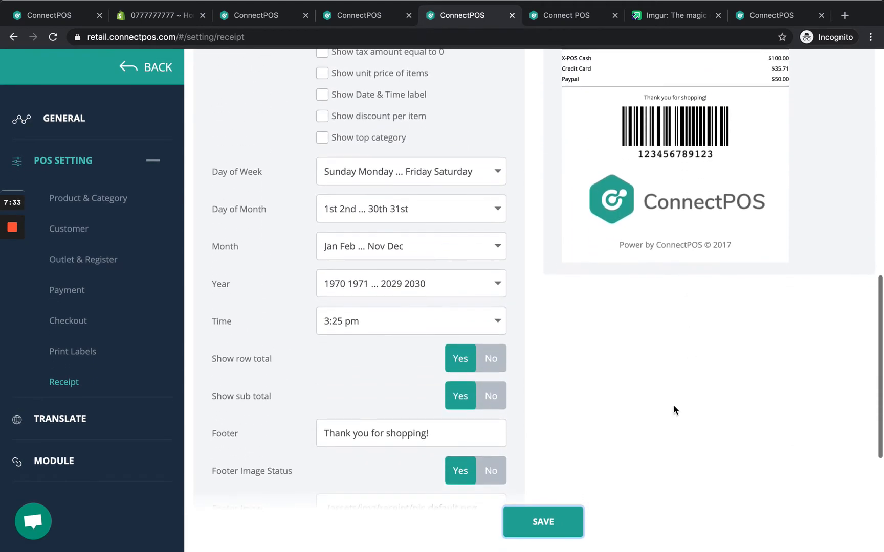
scroll(578, 373, up, 8)
scroll(388, 128, up, 3)
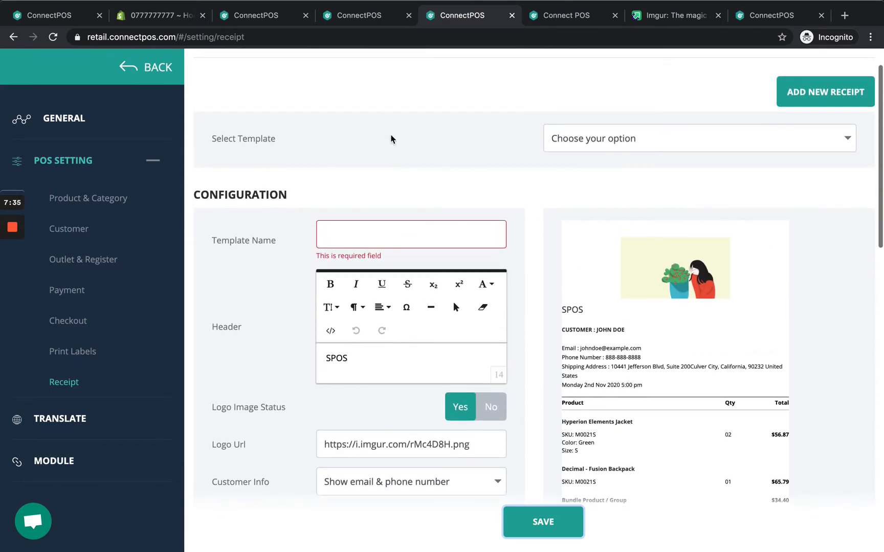
click(380, 236)
text(Tes)
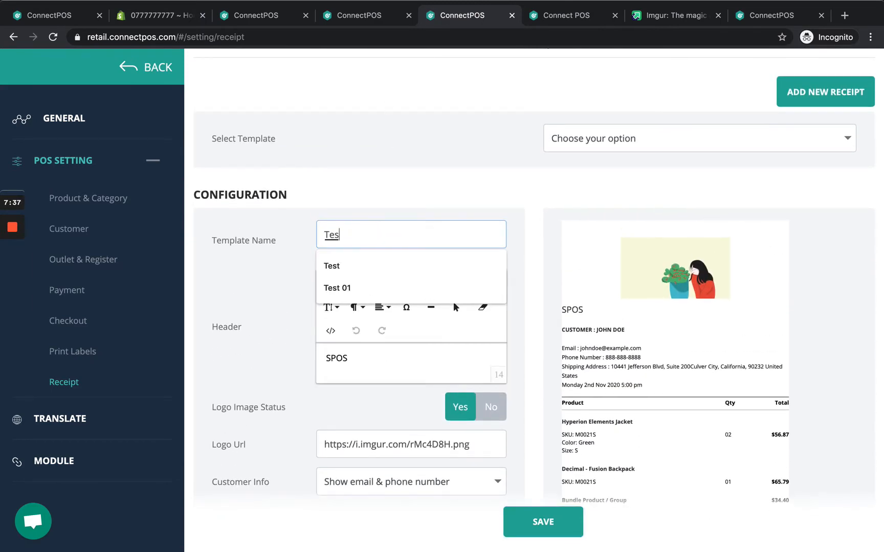
text(t Template)
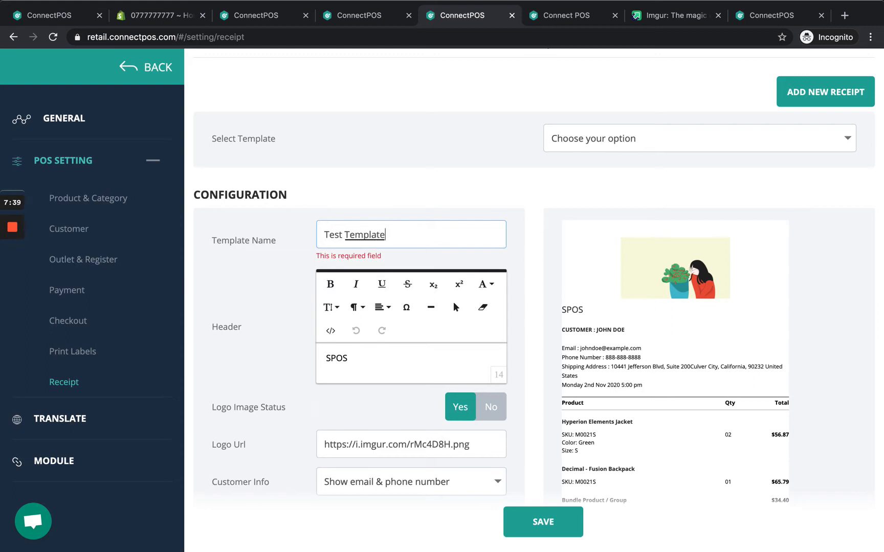
click(553, 537)
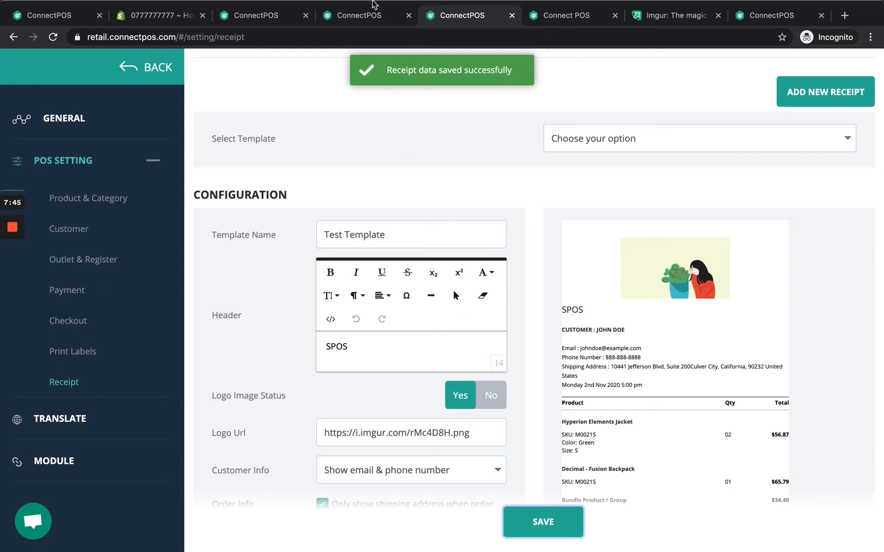
Reload the outlet's edit page and view the templates available for its paper receipt.
click(374, 5)
scroll(383, 202, up, 5)
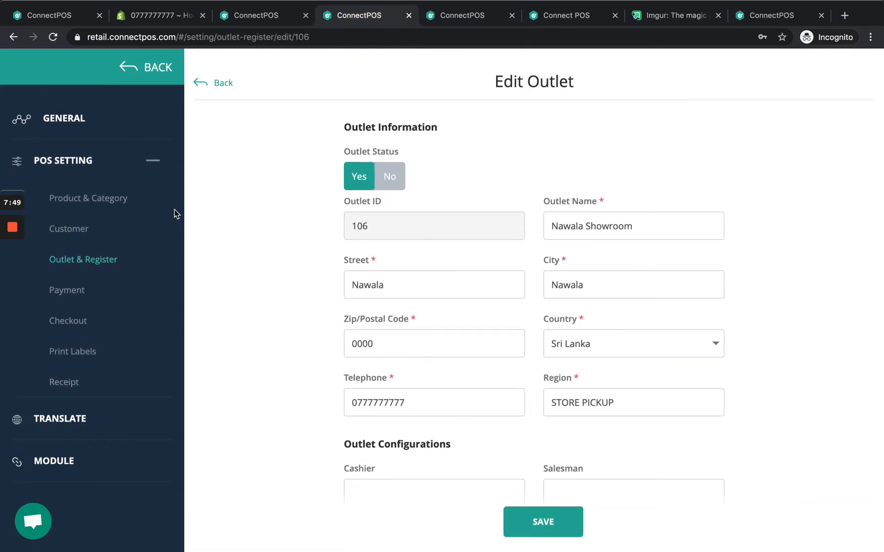
scroll(351, 276, down, 5)
click(401, 330)
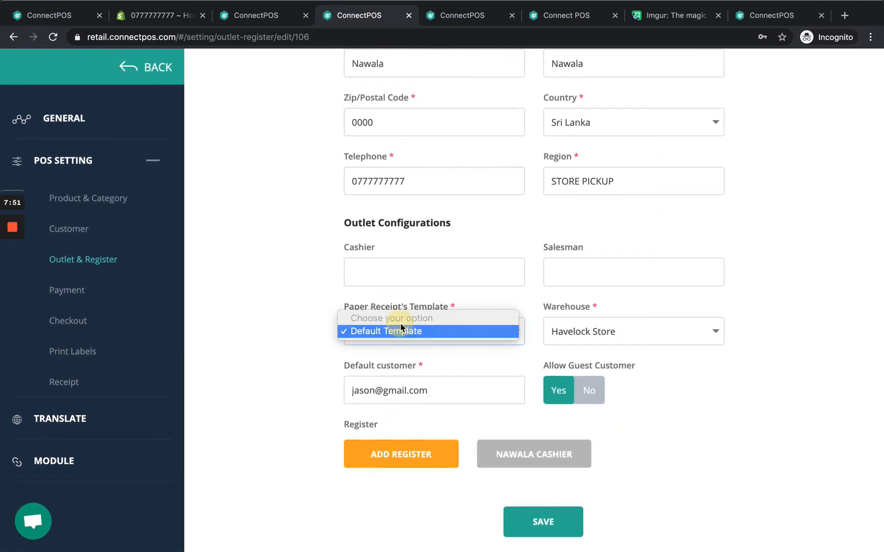
click(260, 272)
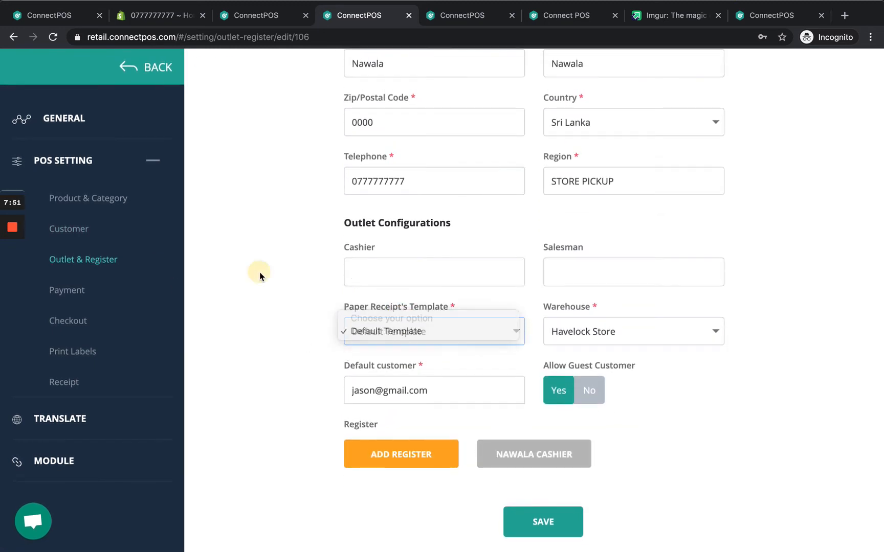
click(53, 37)
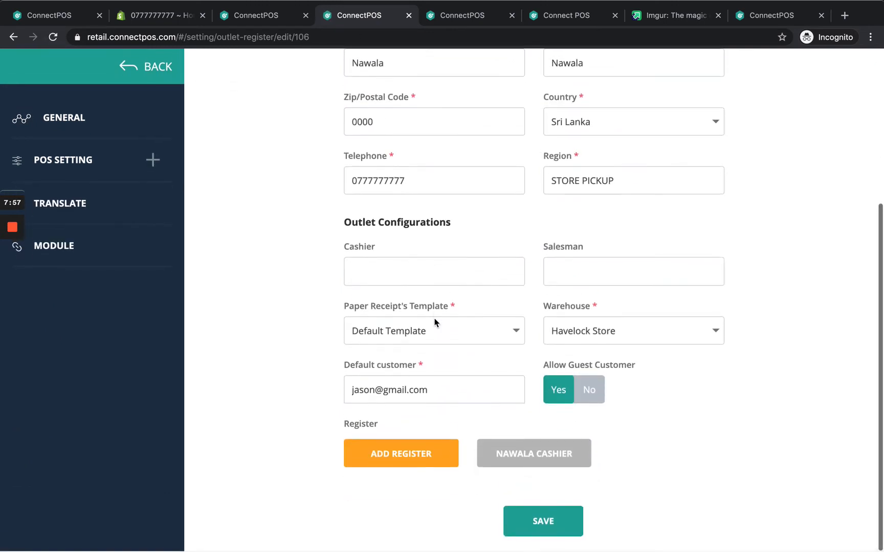
click(433, 327)
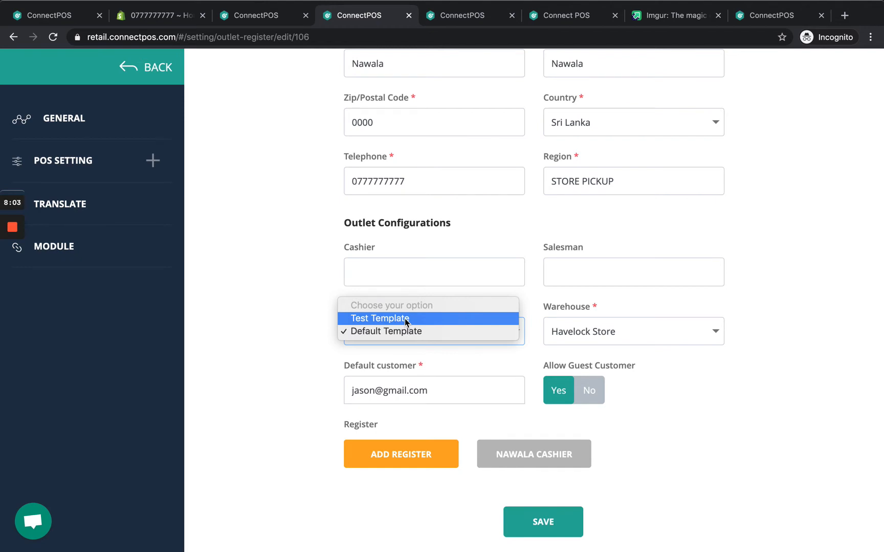
click(321, 311)
Open the Nawala Showroom outlet from the Outlet & Register settings and view its paper receipt template and warehouse options.
click(449, 18)
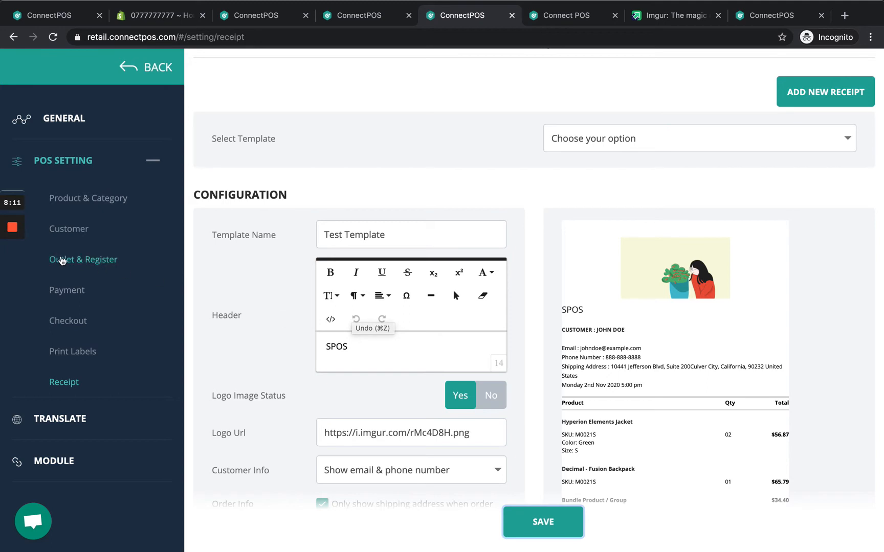
click(69, 260)
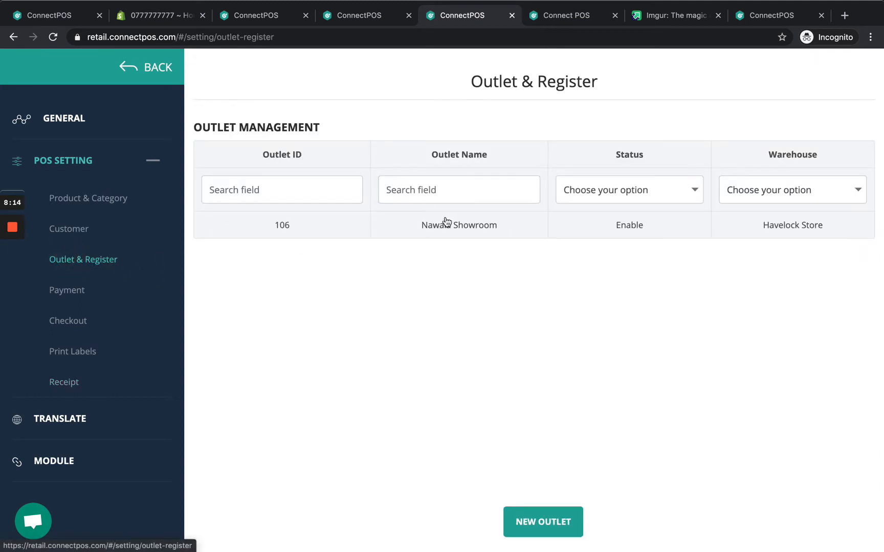
click(450, 236)
scroll(460, 298, down, 5)
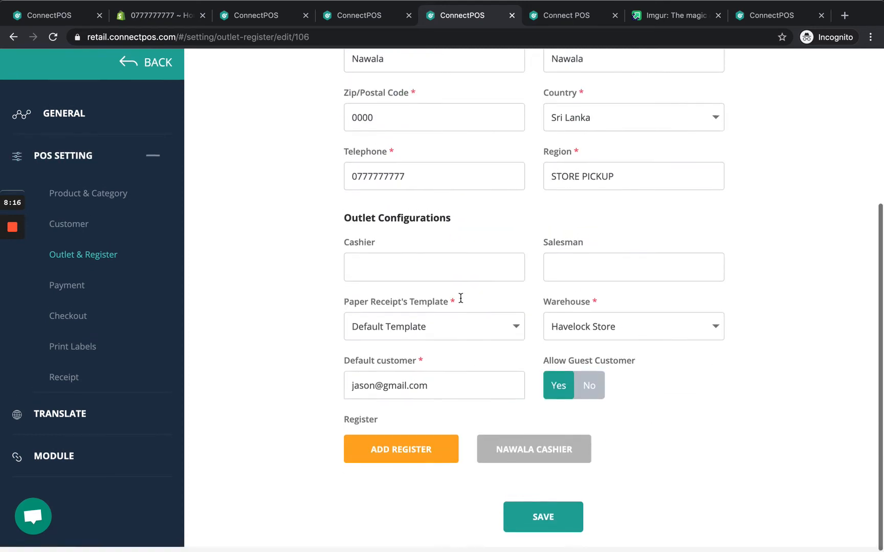
click(409, 334)
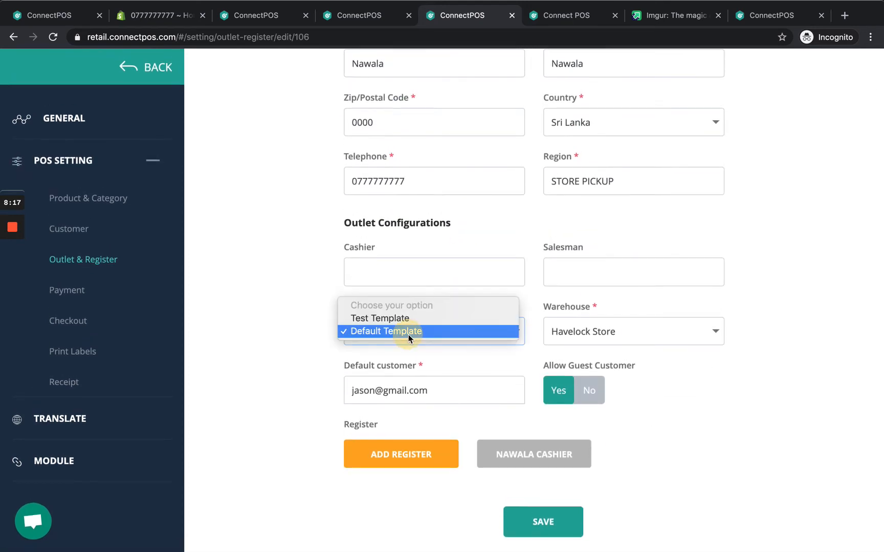
click(270, 338)
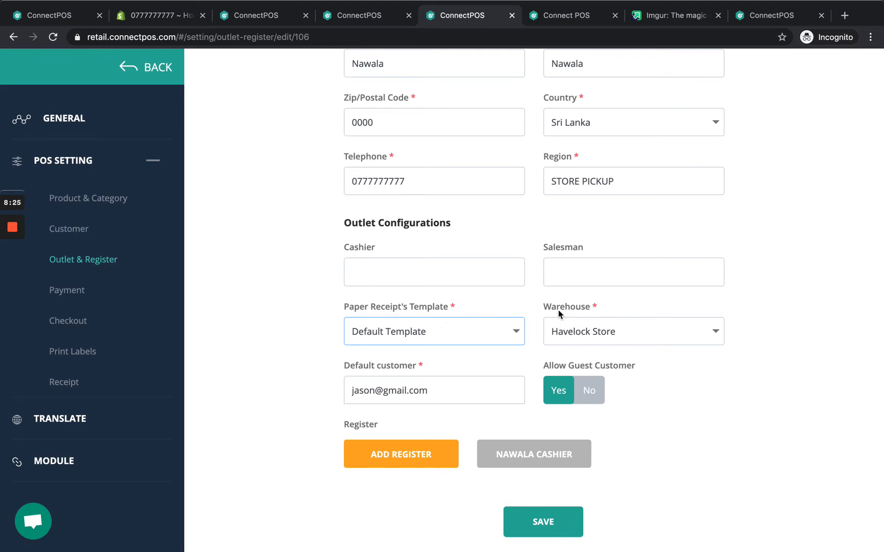
click(607, 335)
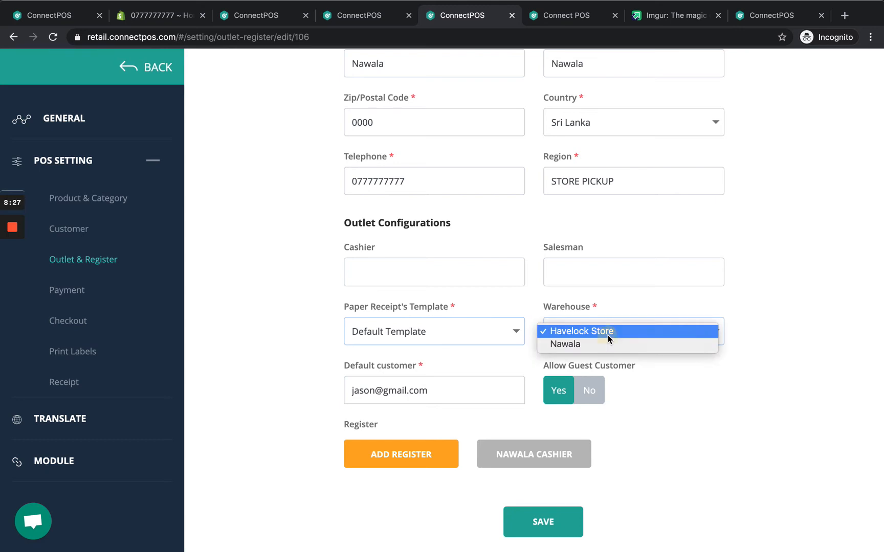
click(787, 289)
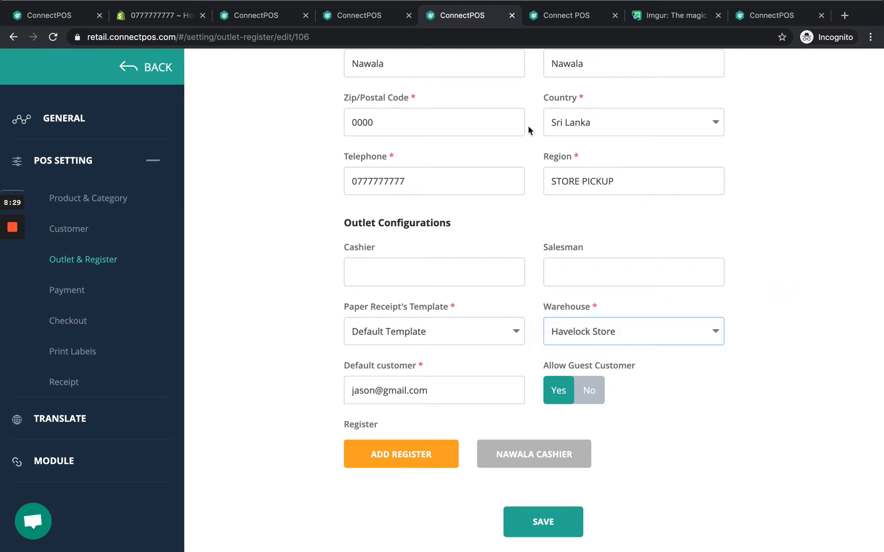
Switch to the Shopify admin and open the Best Chair product from the product list.
click(165, 15)
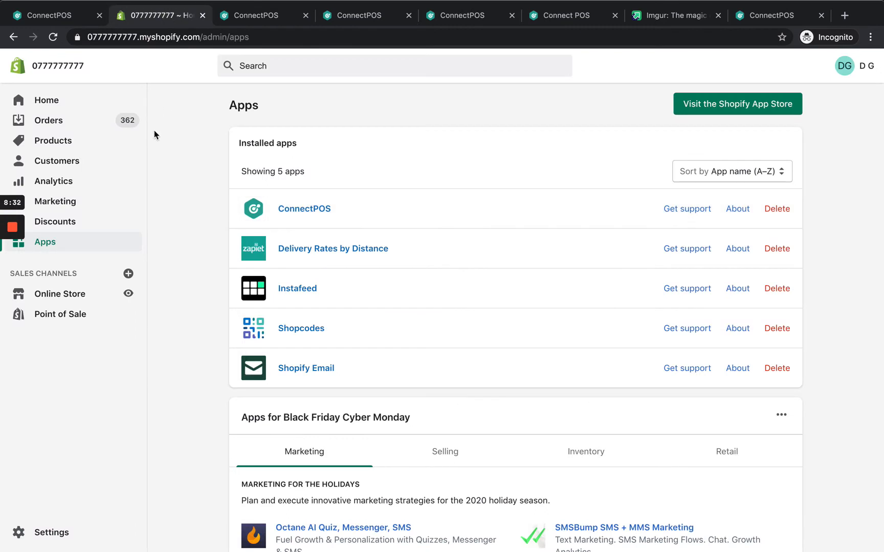
click(51, 143)
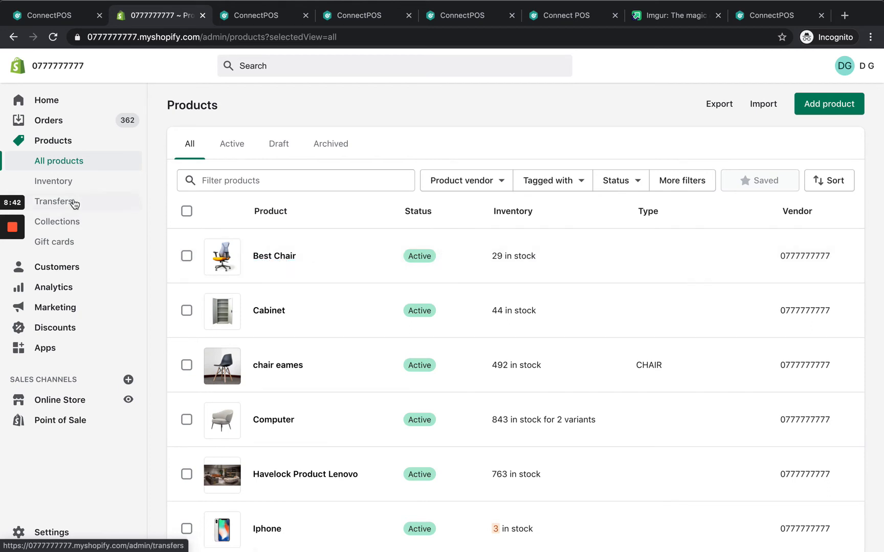
click(276, 258)
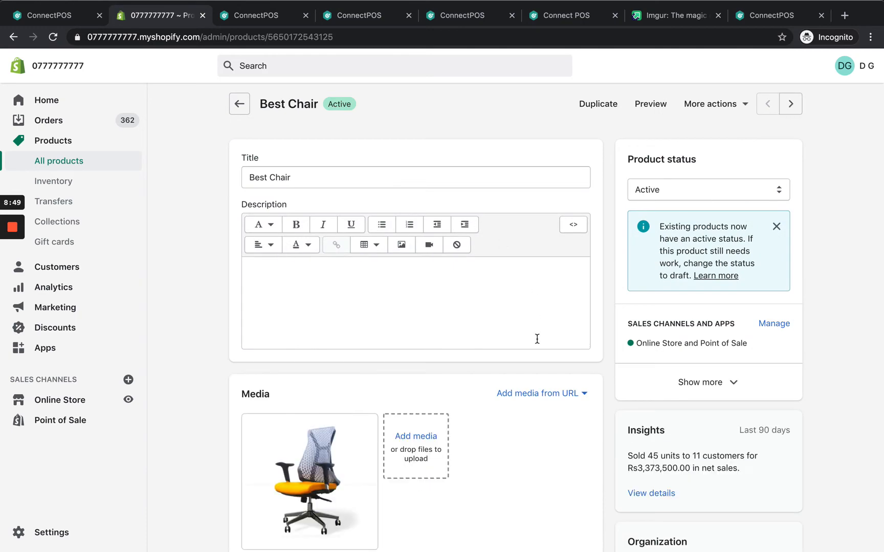
Examine Best Chair's stock by location and the locations that stock it, comparing them with the warehouse of the ConnectPOS outlet.
scroll(537, 339, down, 2)
scroll(537, 339, down, 9)
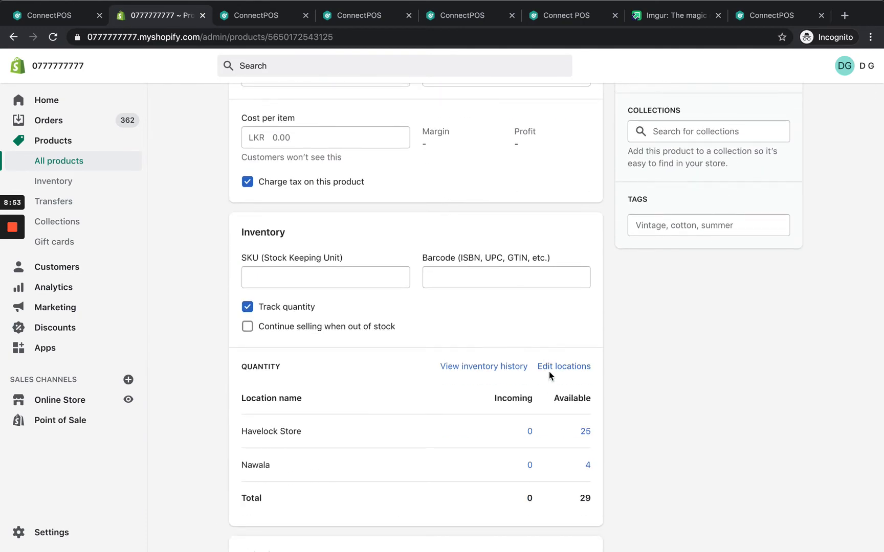
scroll(564, 365, down, 1)
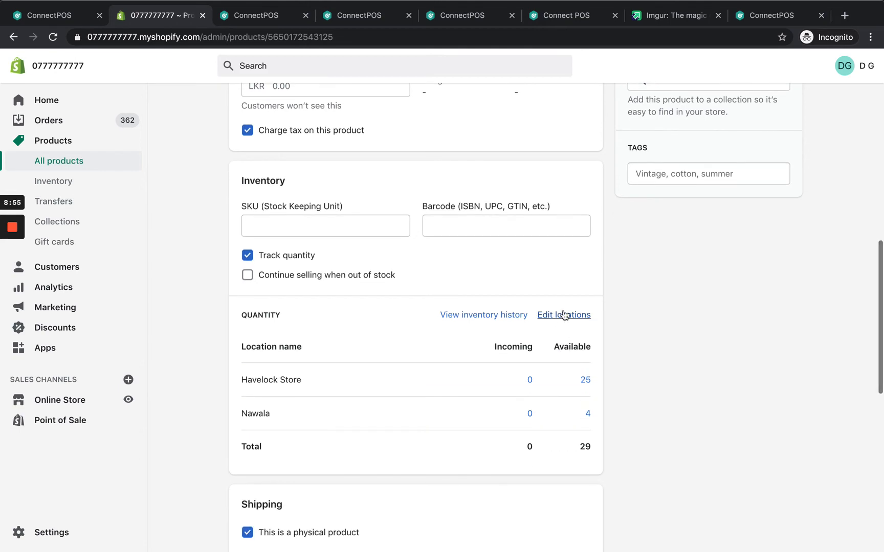
scroll(564, 315, down, 3)
scroll(566, 369, up, 1)
scroll(567, 307, up, 1)
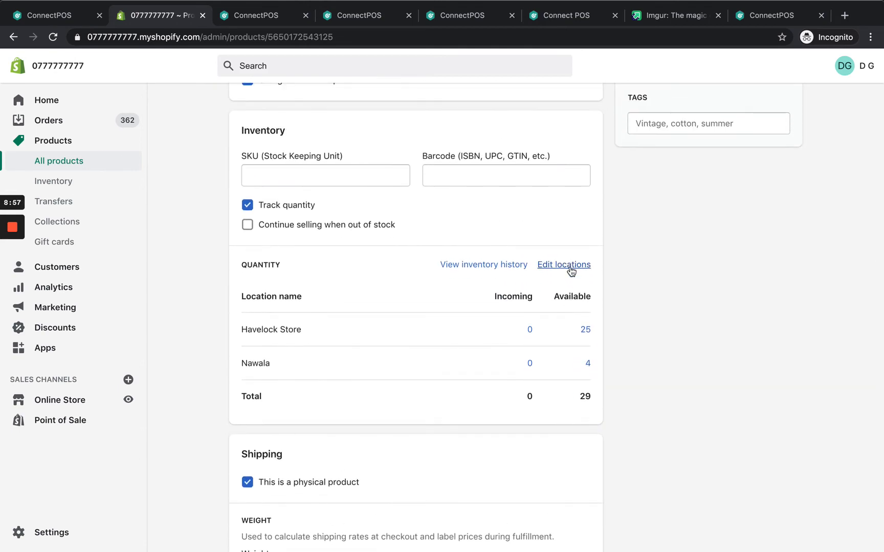
click(569, 265)
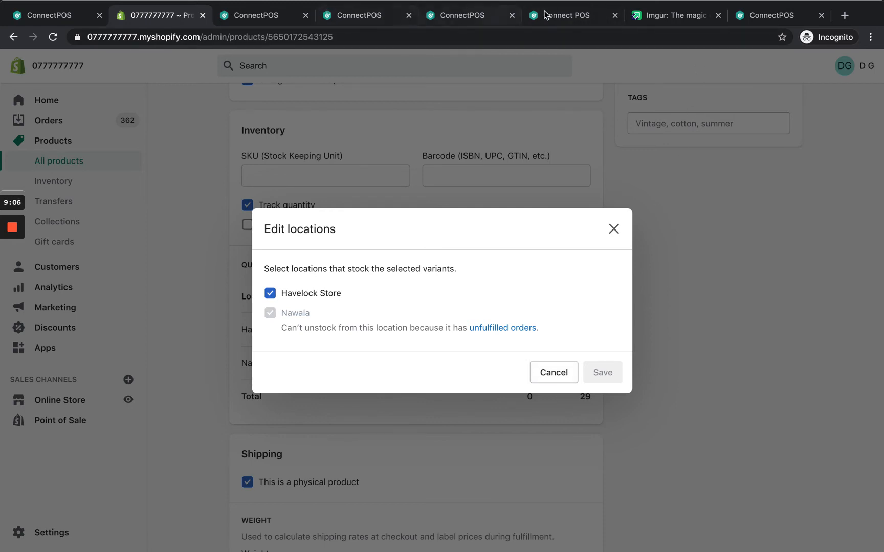
click(465, 15)
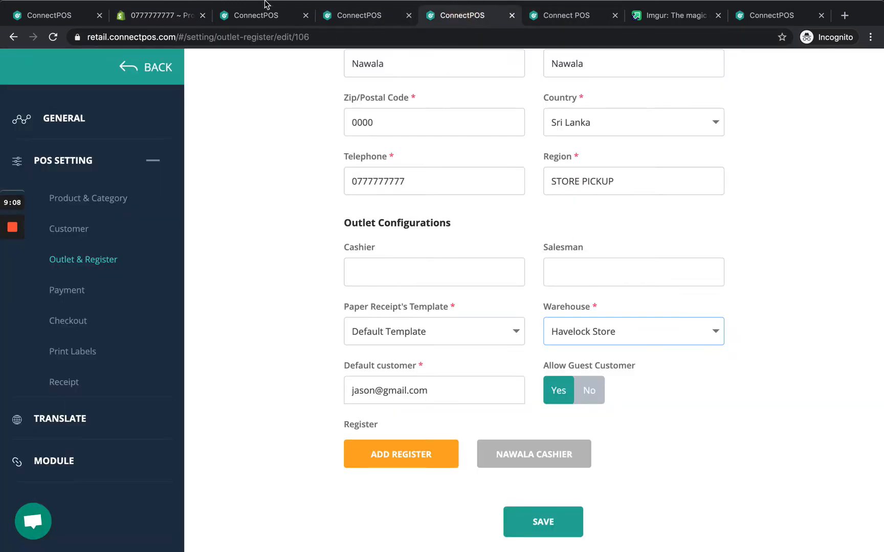
click(164, 20)
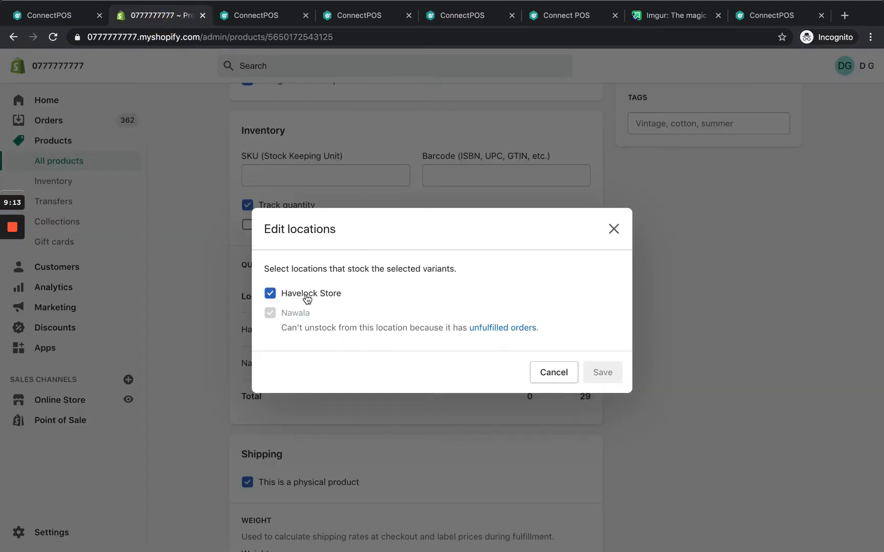
click(556, 375)
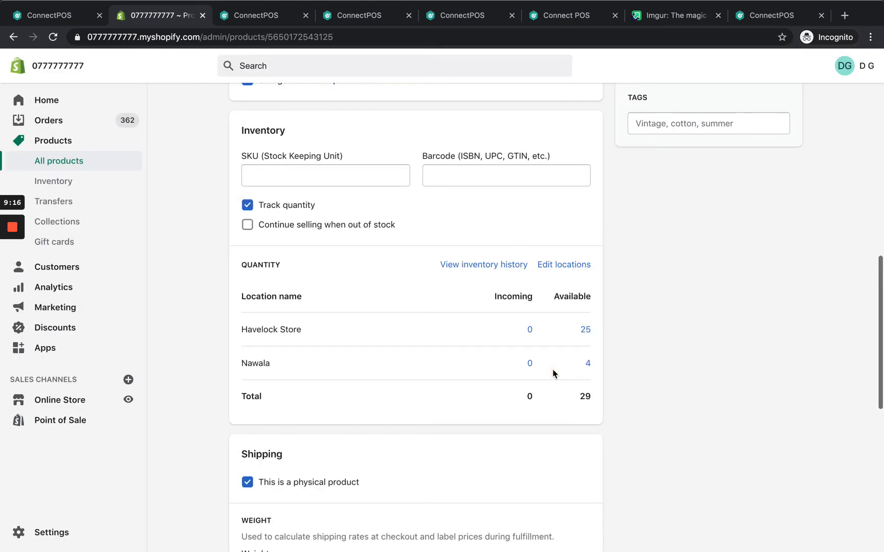
Open the Shopify inventory list and view the locations it can be filtered by.
click(62, 185)
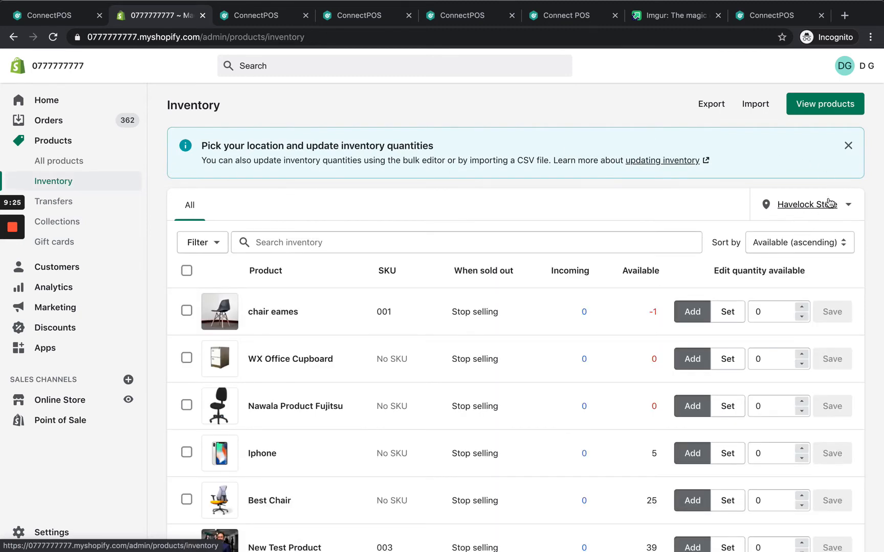
click(829, 203)
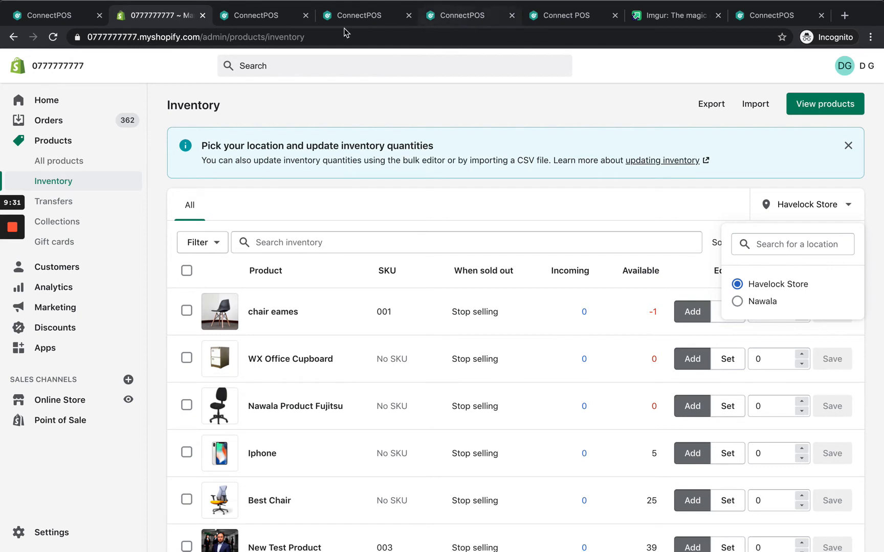
Switch to ConnectPOS and set the Nawala Showroom outlet's warehouse to Nawala.
click(268, 19)
click(359, 15)
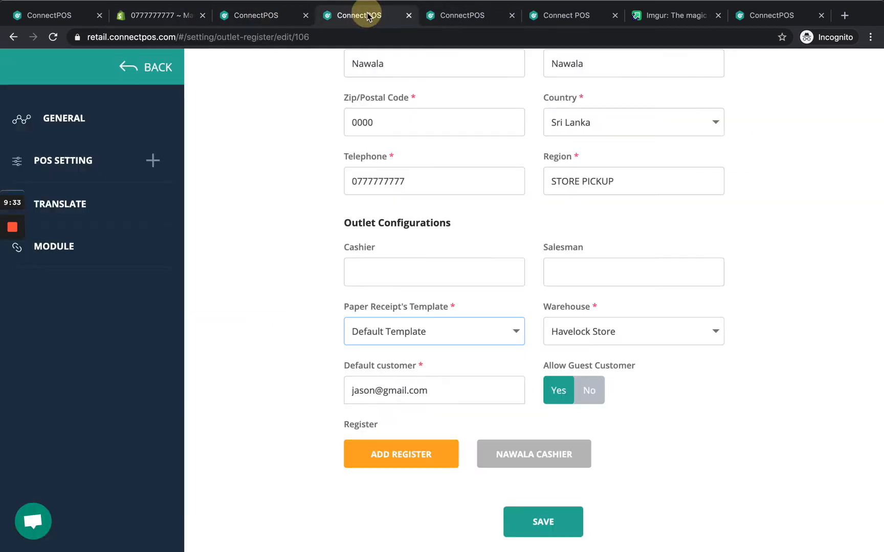
click(612, 332)
click(611, 345)
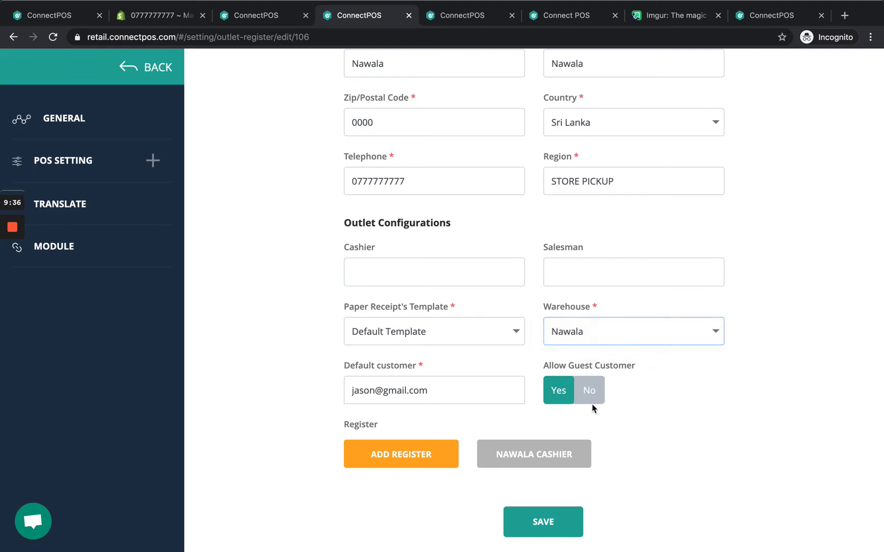
Open the new register form for the Nawala Showroom outlet and view its name, status and receipt printing options.
scroll(429, 336, up, 5)
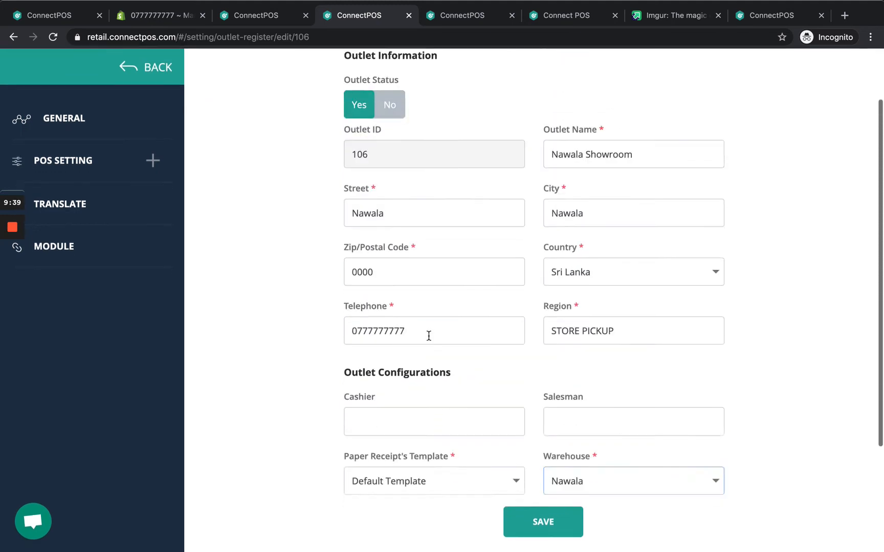
scroll(429, 335, down, 5)
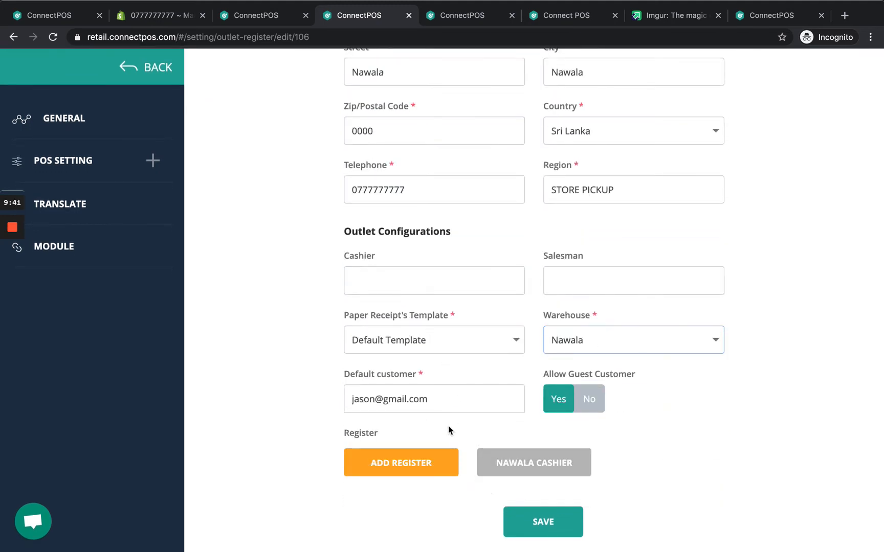
click(412, 468)
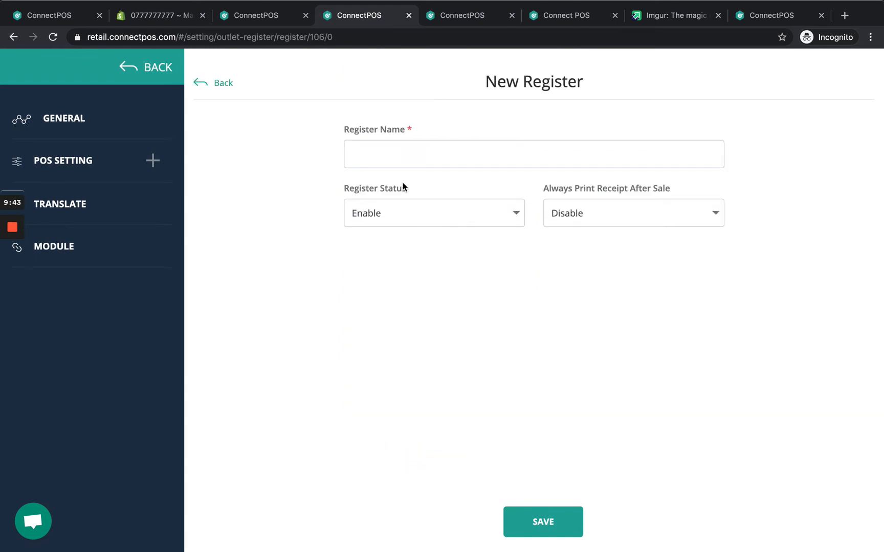
click(397, 146)
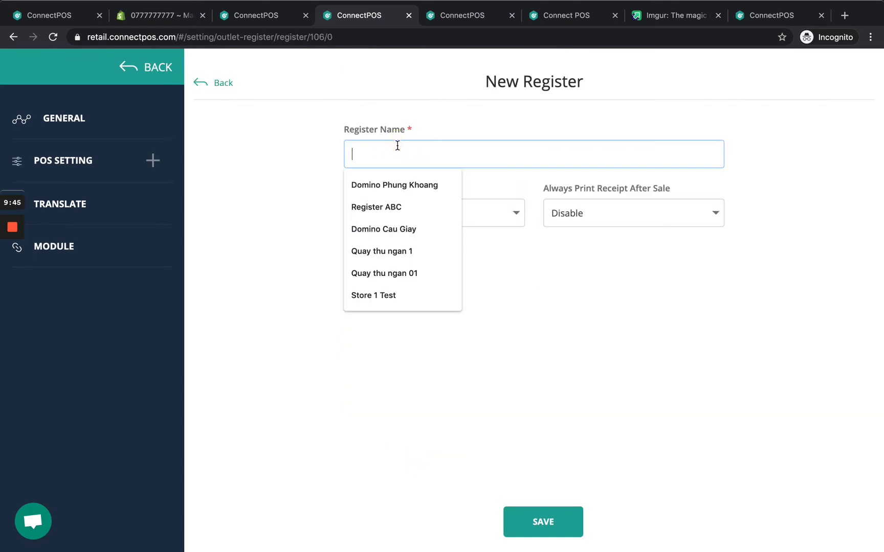
click(536, 276)
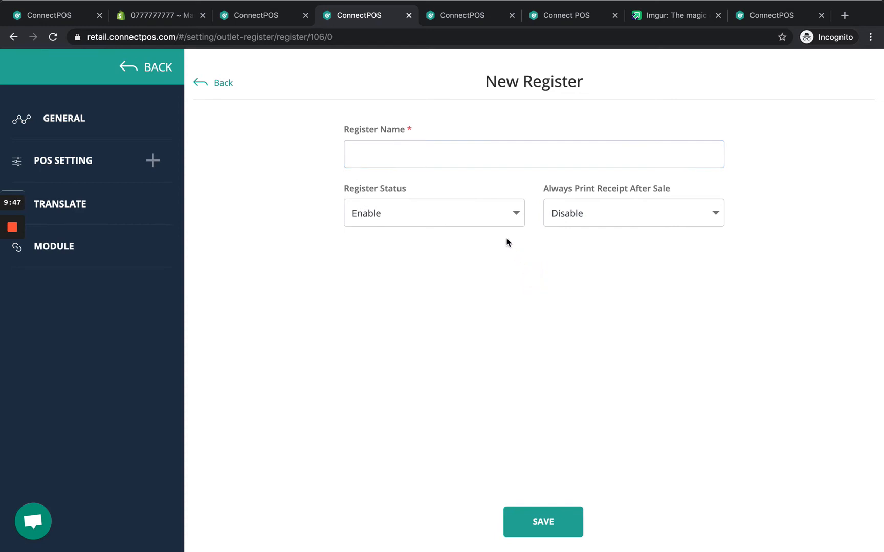
click(591, 217)
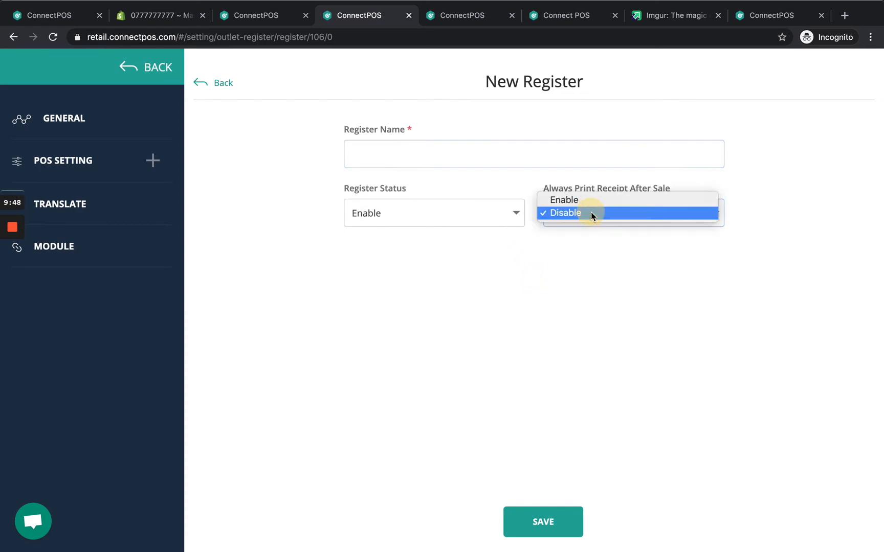
click(396, 297)
click(384, 213)
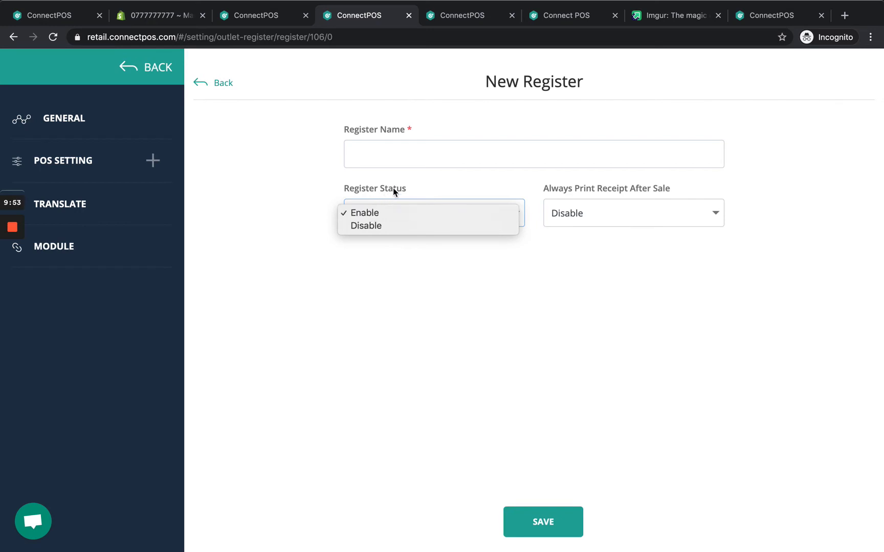
click(595, 295)
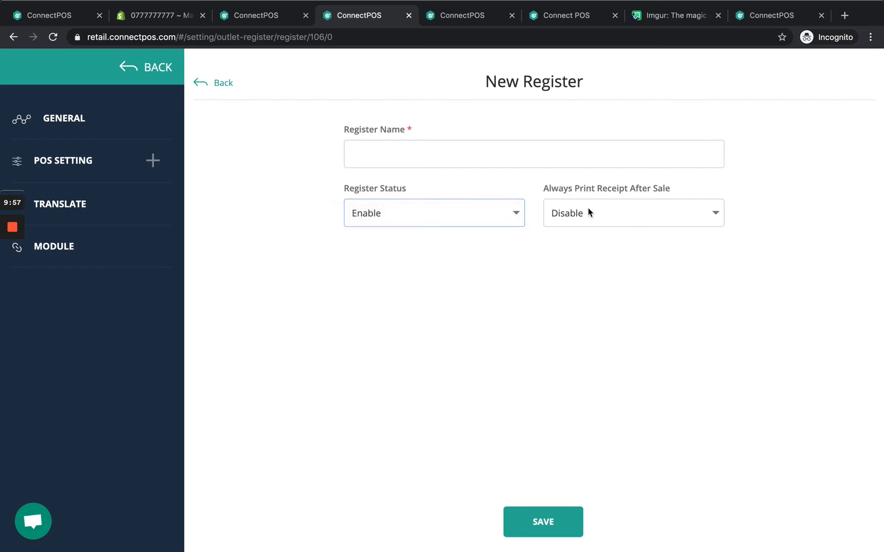
Set the new register to always print a receipt after a sale, and leave the form without saving.
click(588, 211)
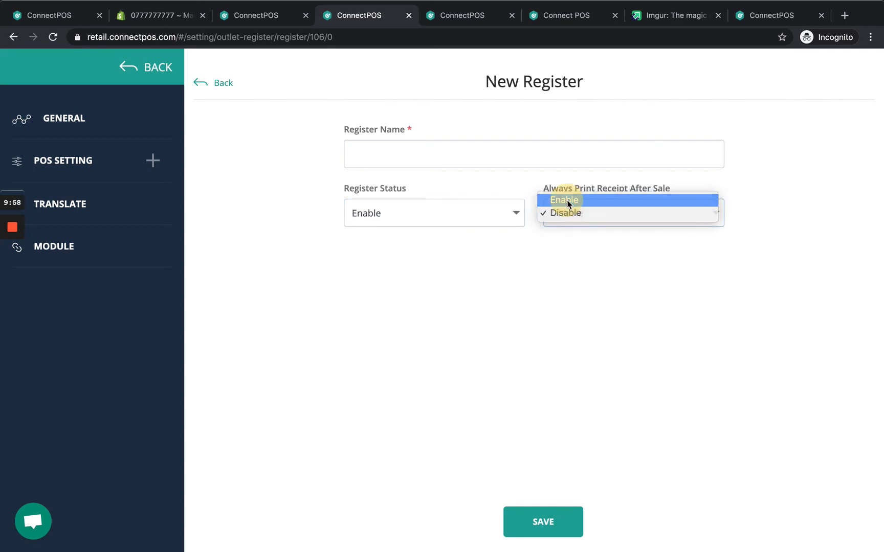
click(567, 202)
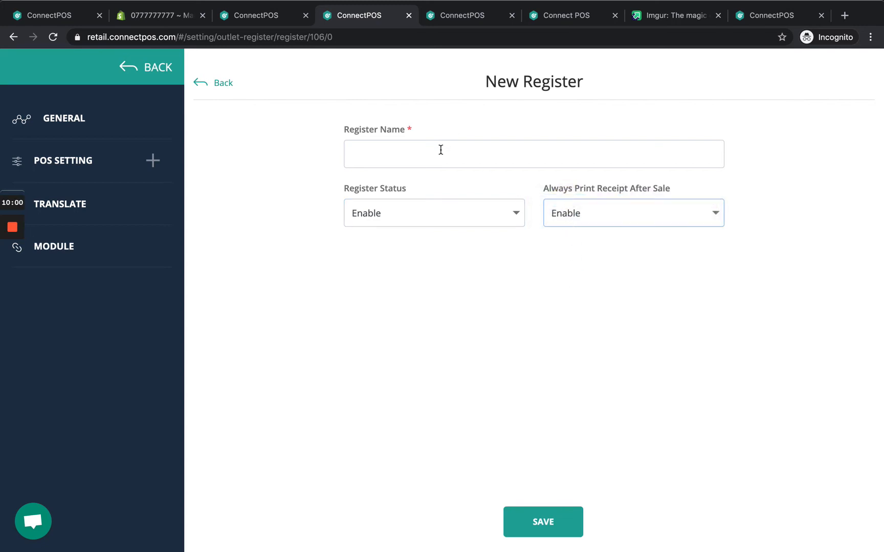
click(220, 85)
Leave the outlet settings and enter the sales screen through the Nawala Cashier register.
scroll(412, 298, down, 4)
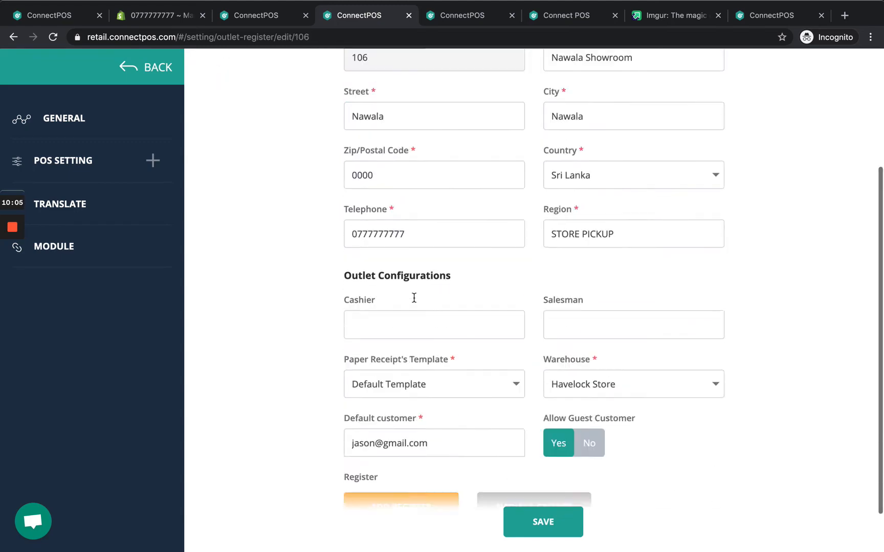
scroll(414, 299, up, 4)
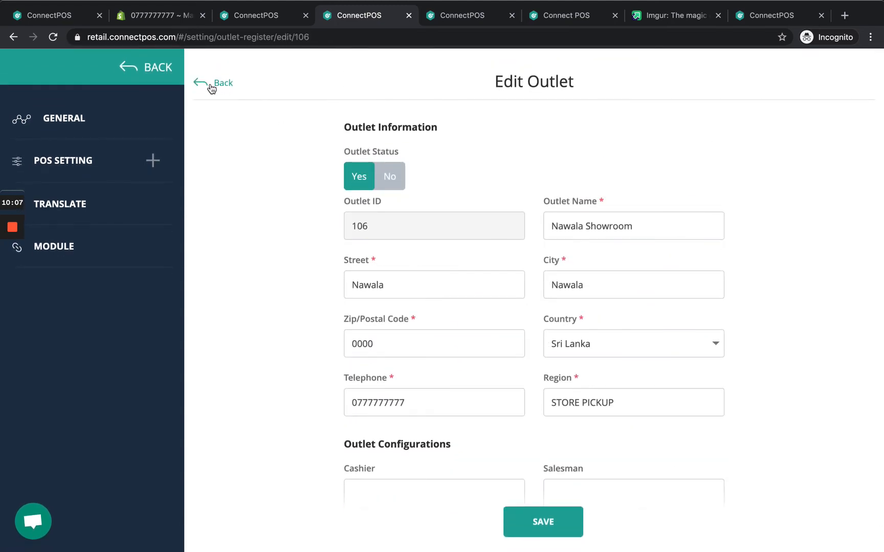
click(157, 68)
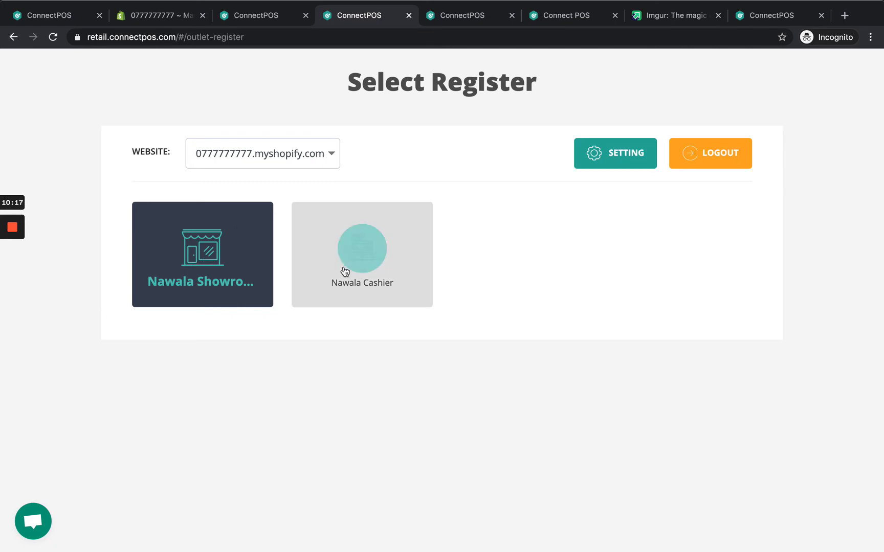
click(392, 291)
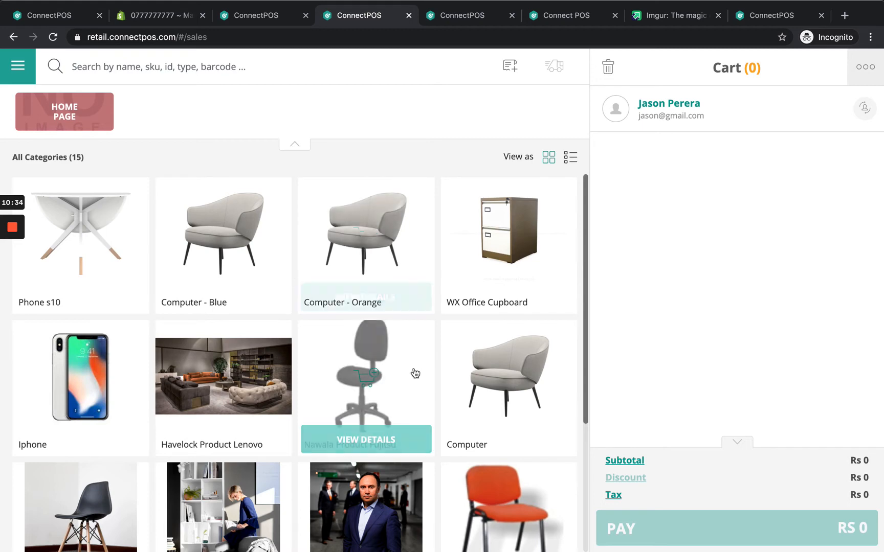
Look through the product catalog on the sales screen and the product search field.
scroll(414, 358, down, 4)
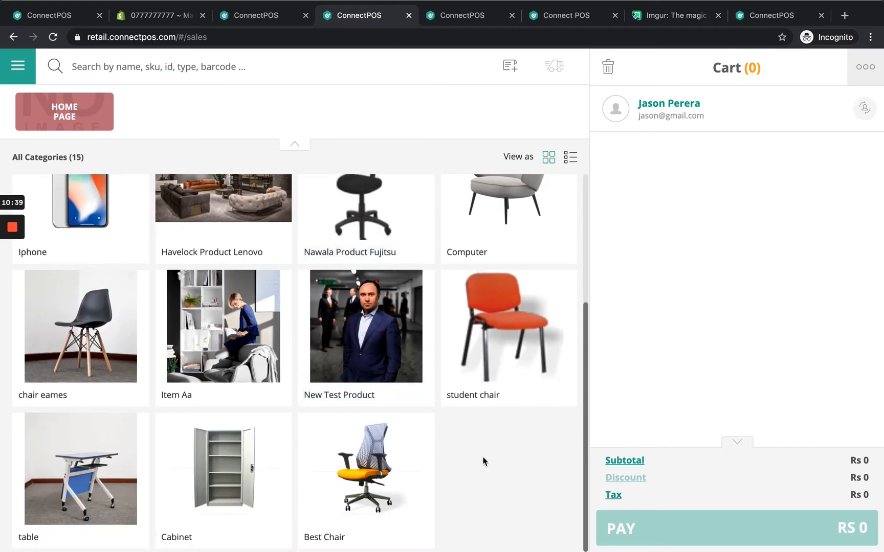
scroll(484, 461, up, 4)
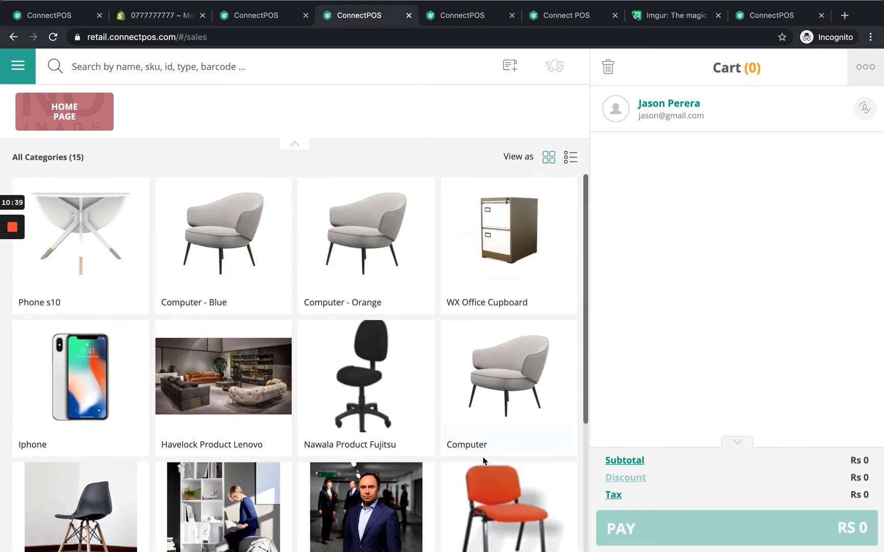
click(161, 63)
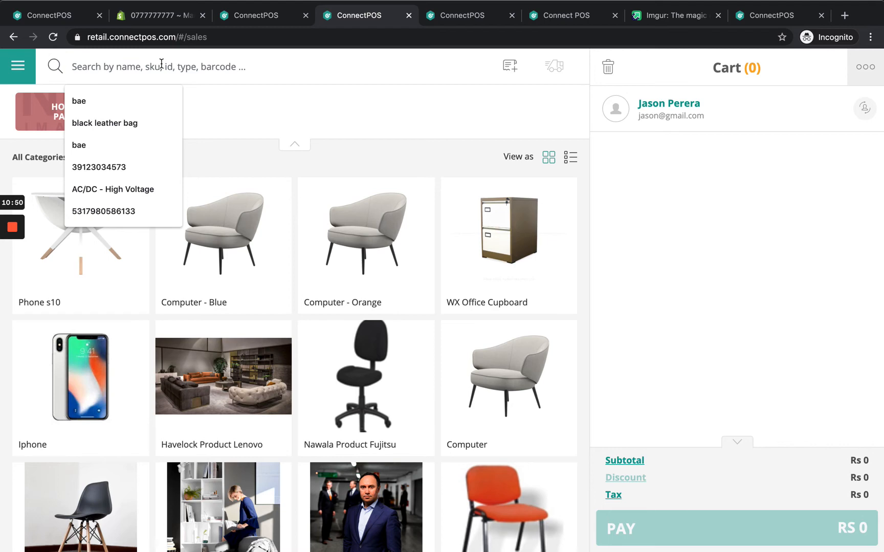
click(658, 252)
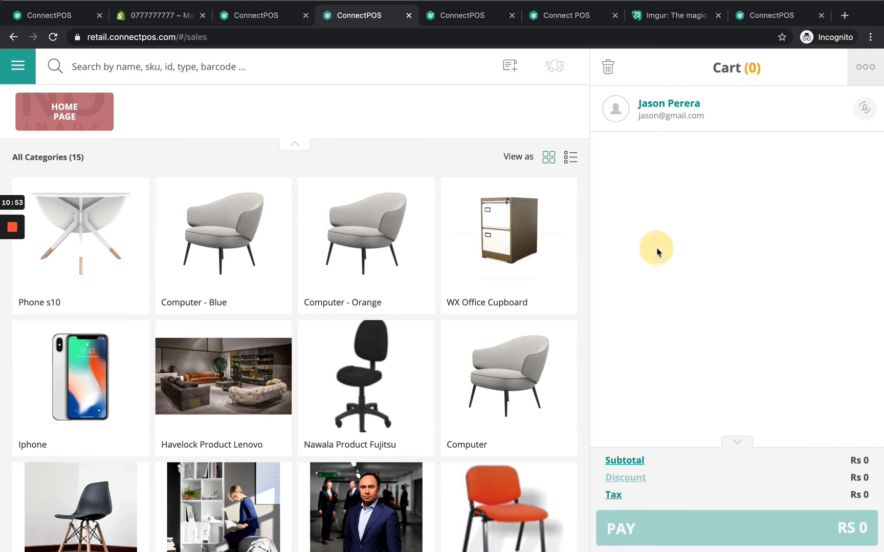
mouse_move(210, 431)
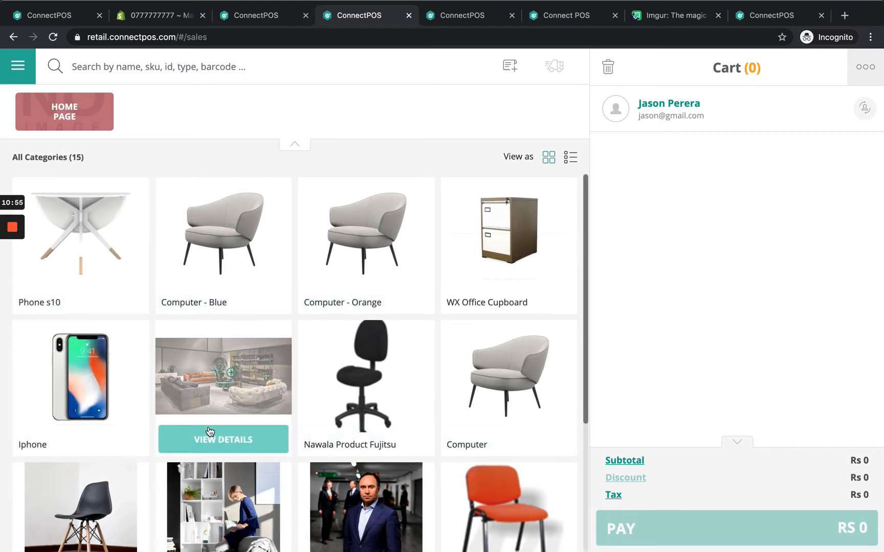
scroll(210, 431, down, 5)
scroll(210, 431, up, 5)
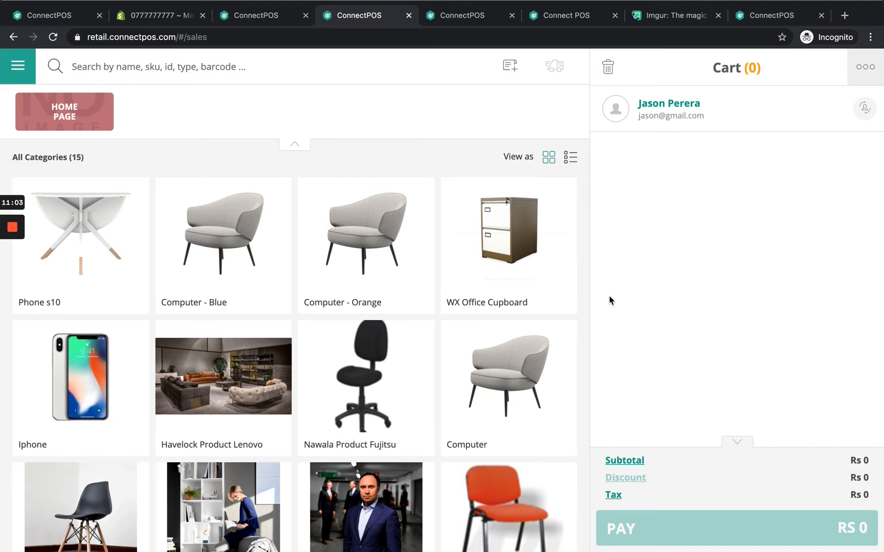
Add one WX Office Cupboard to the cart and view the cart's discount and coupon code options.
mouse_move(560, 288)
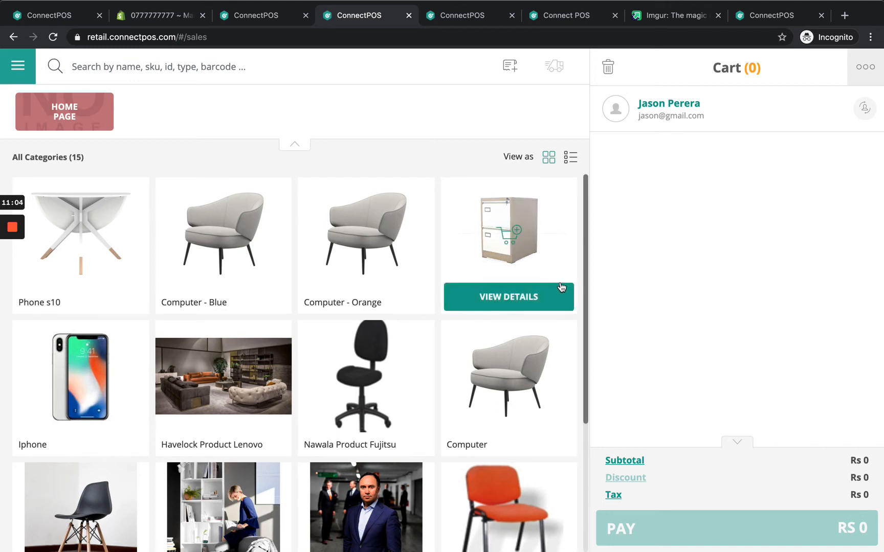
click(549, 252)
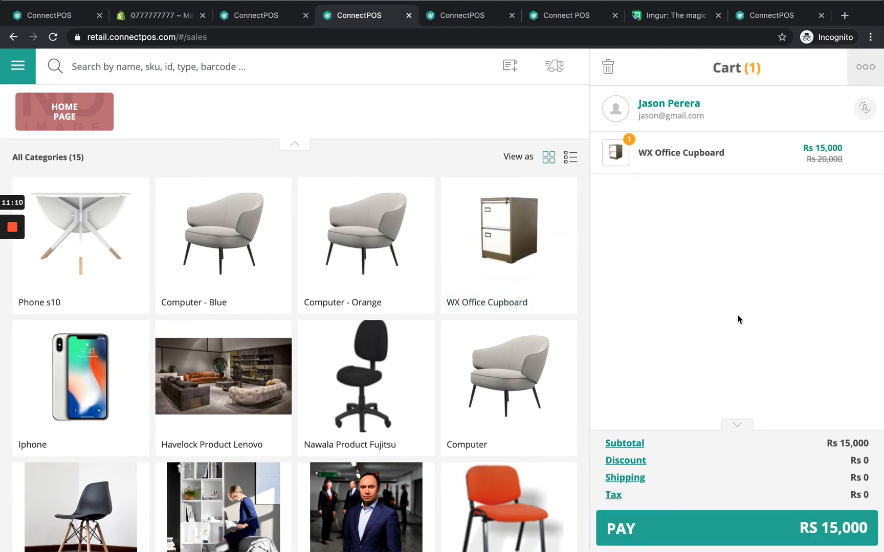
click(632, 462)
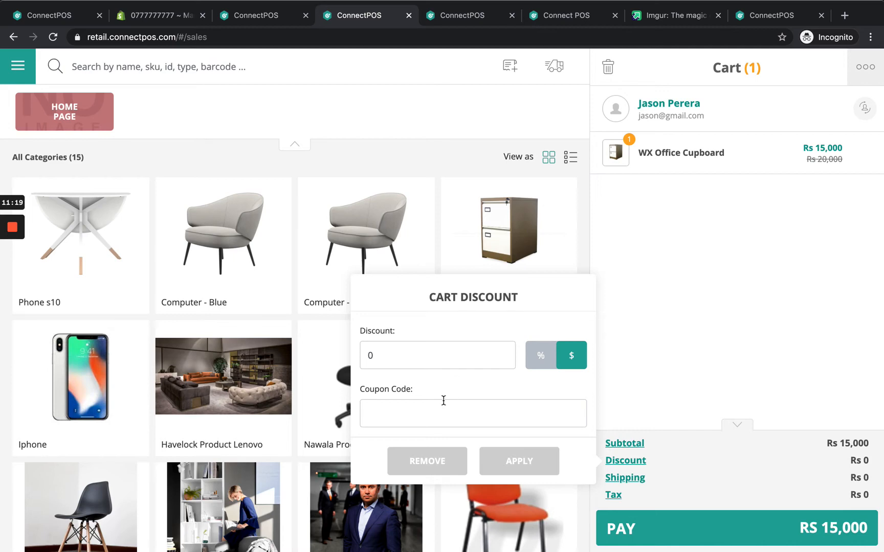
click(418, 414)
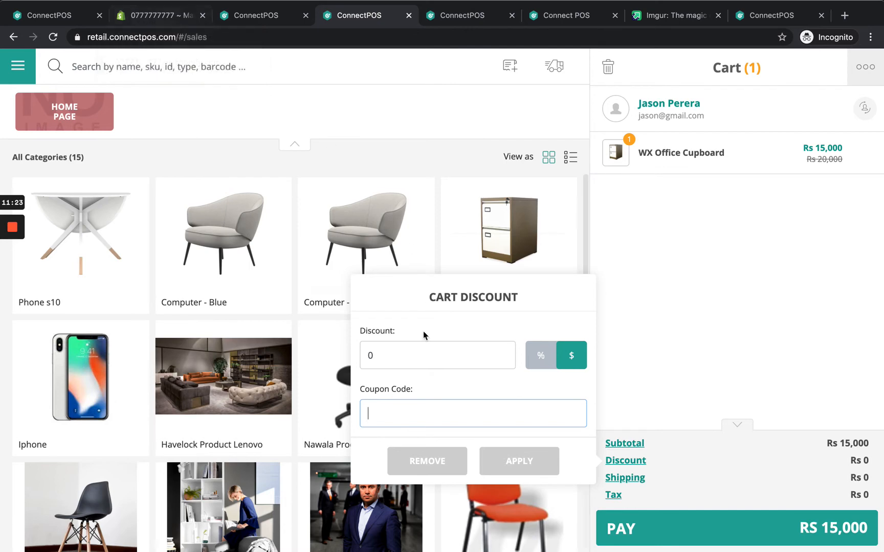
click(693, 349)
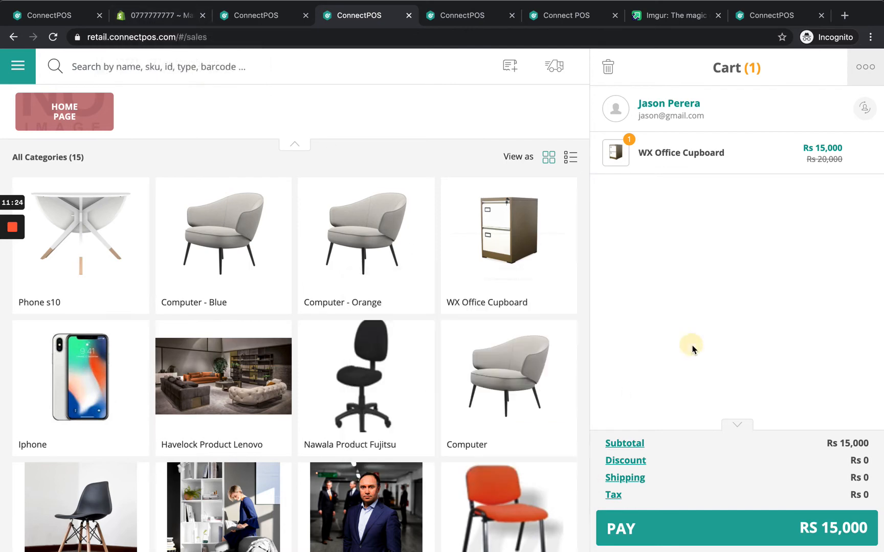
View the cart's shipping fee and address options and its tax charging option without changing them.
click(638, 479)
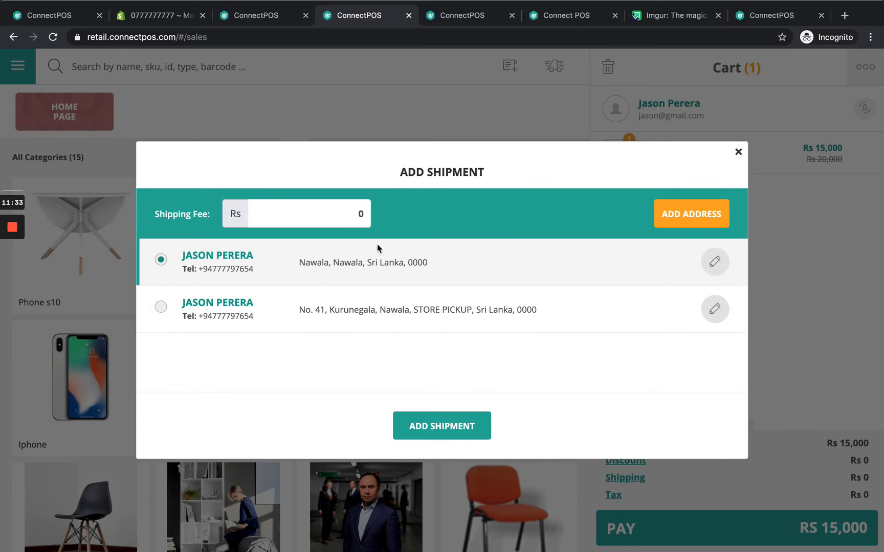
click(738, 152)
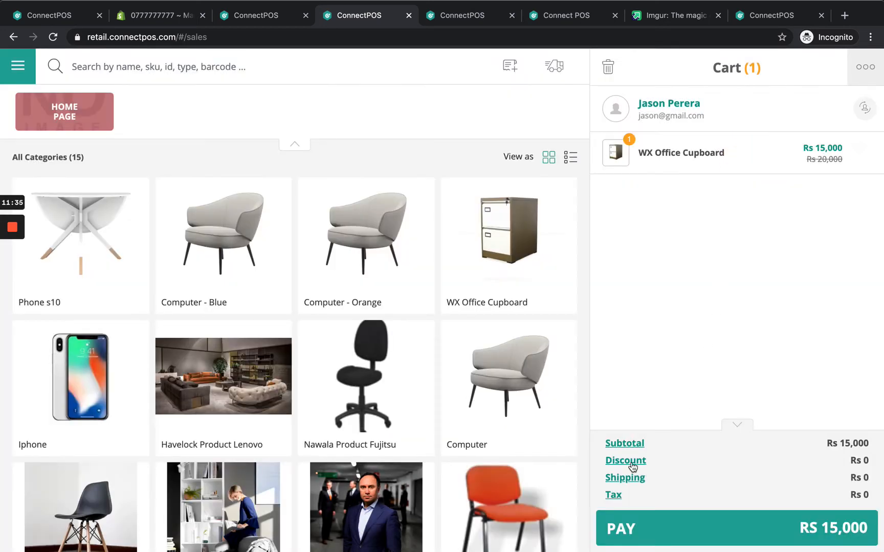
click(614, 496)
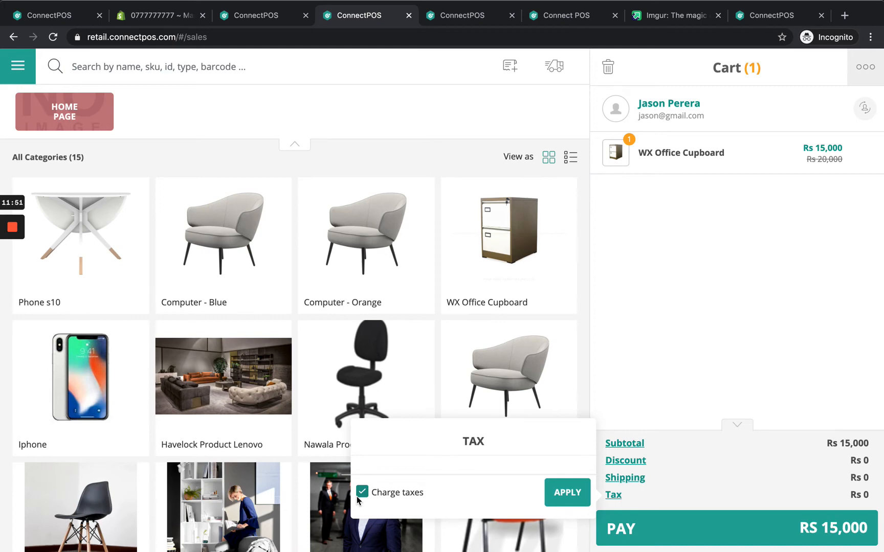
click(736, 336)
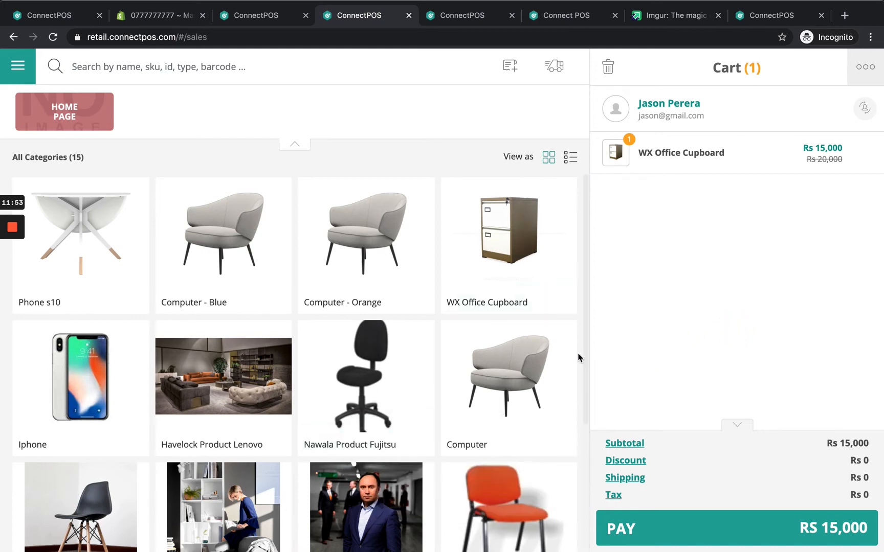
Proceed to payment for the WX Office Cupboard and choose cash as the payment method.
click(629, 535)
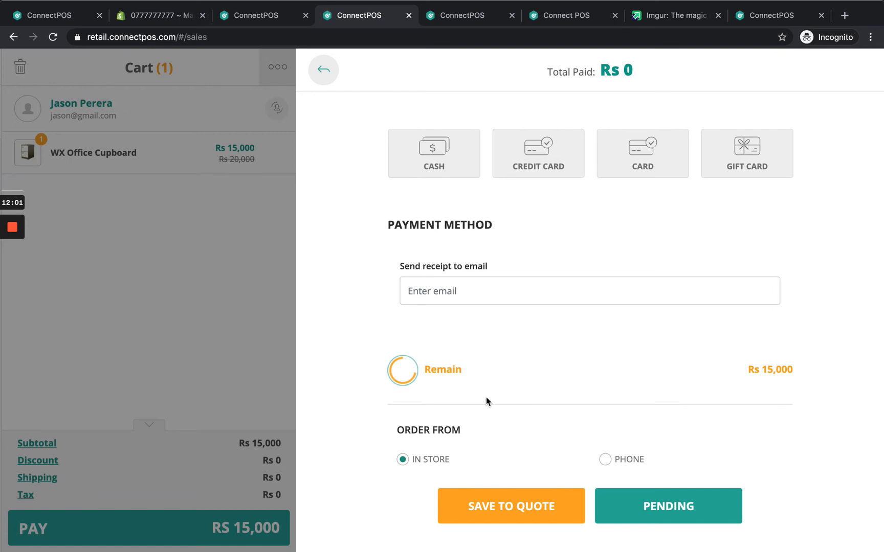
click(449, 163)
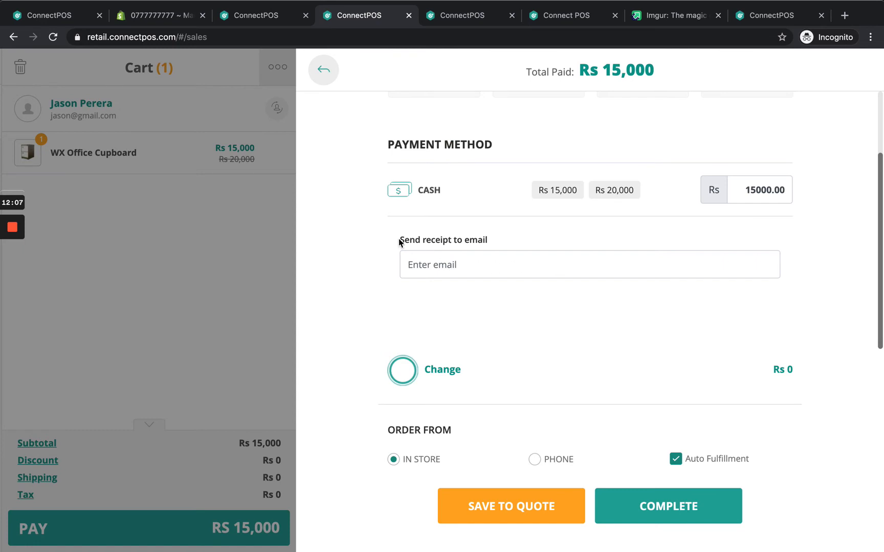
Fill in the suggested e-mail address for sending the receipt and clear it again.
drag(399, 239, 497, 240)
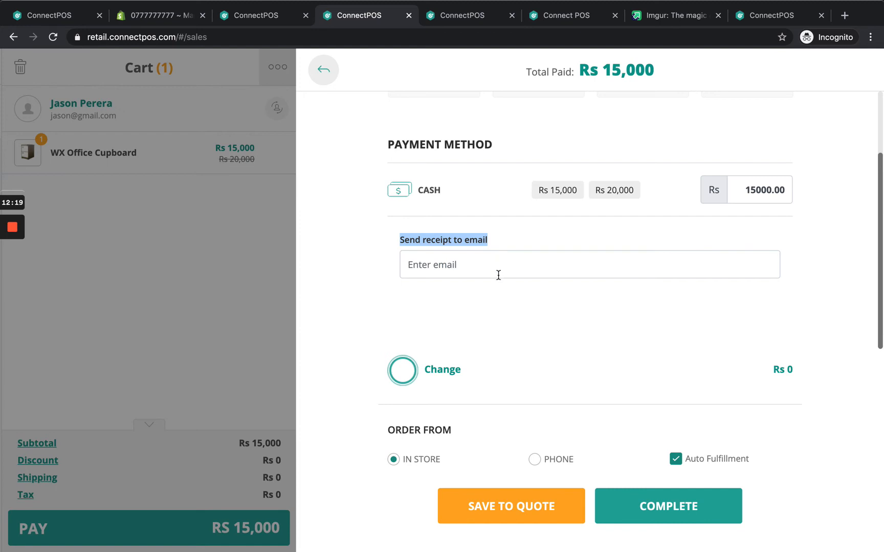
click(473, 271)
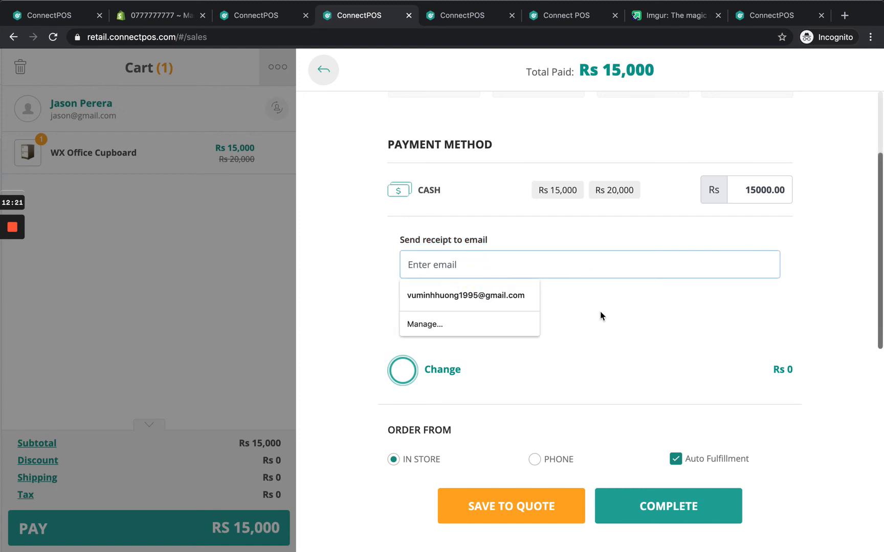
click(600, 311)
click(499, 272)
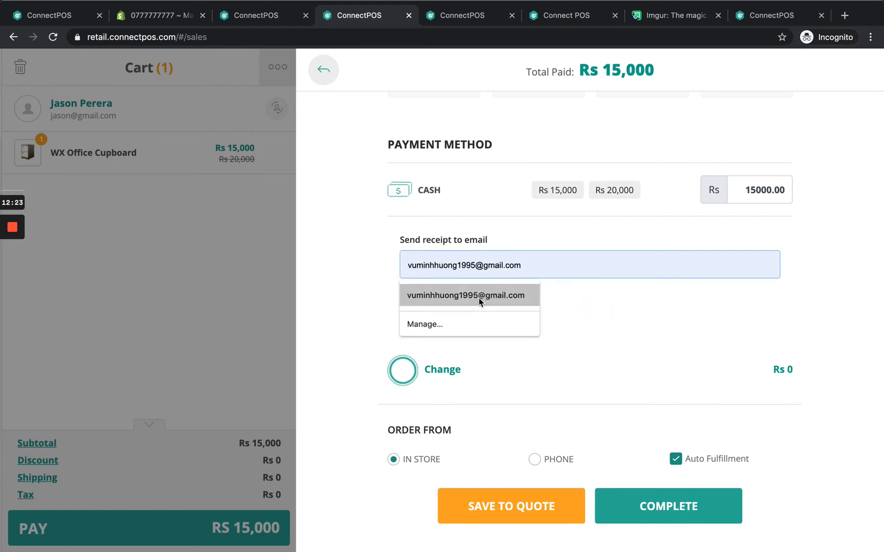
click(480, 296)
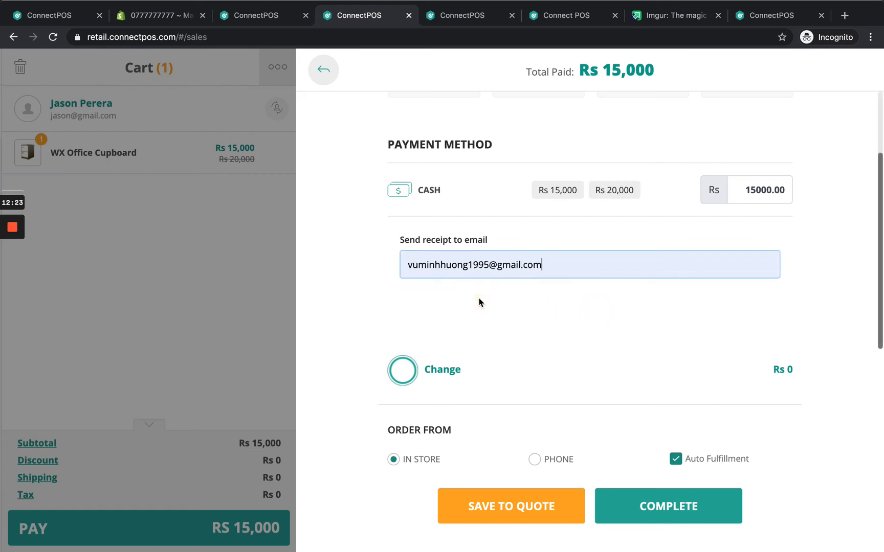
triple_click(560, 265)
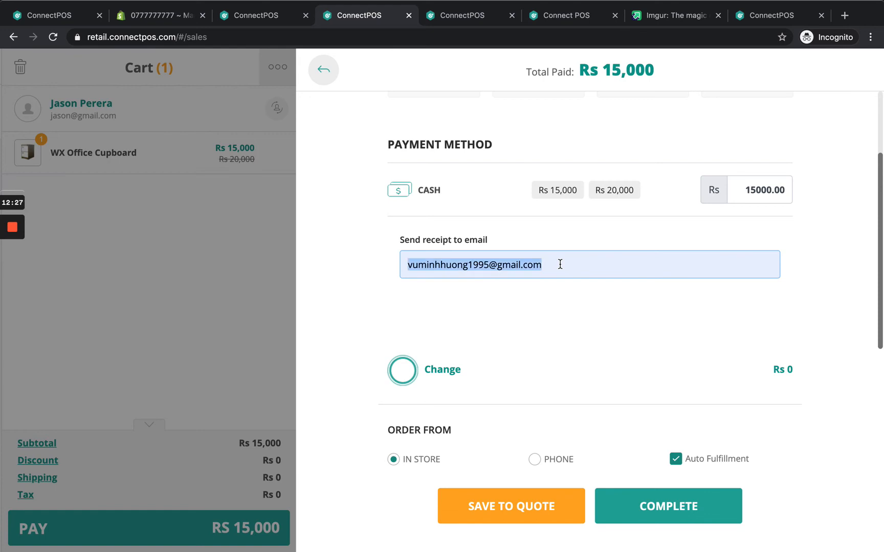
key(BackSpace)
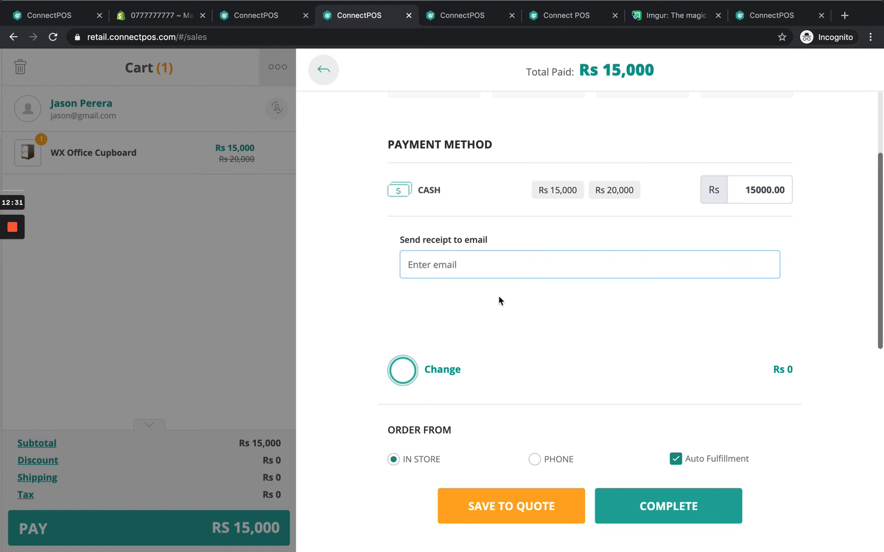
Complete the cash order, check the paid order screen and view the receipt's print preview.
click(651, 507)
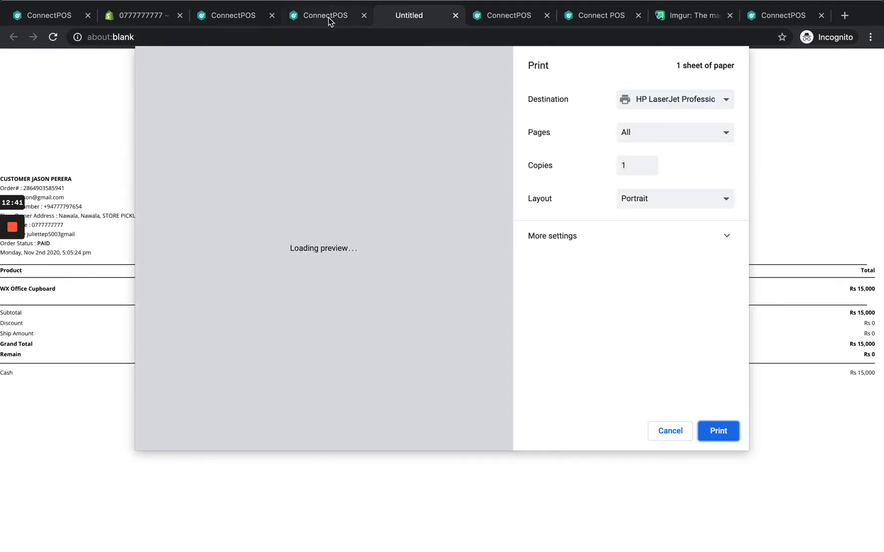
click(328, 16)
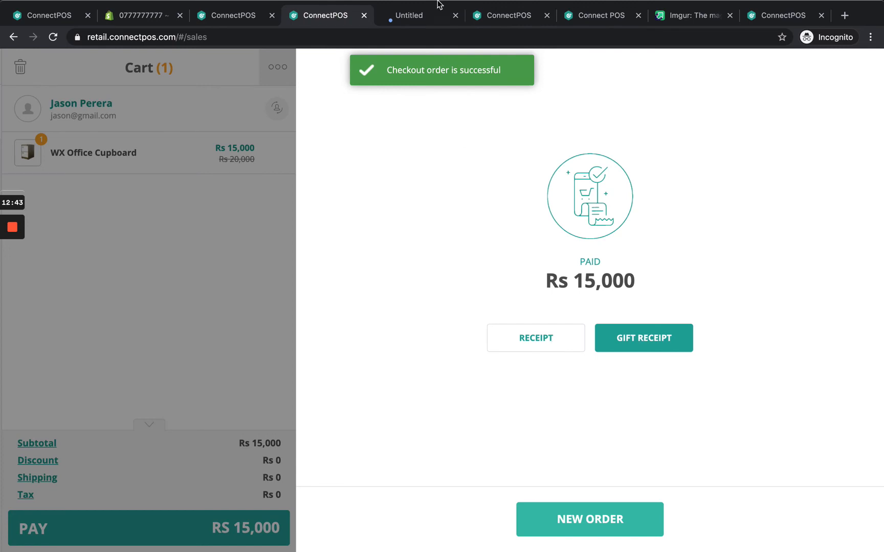
click(417, 14)
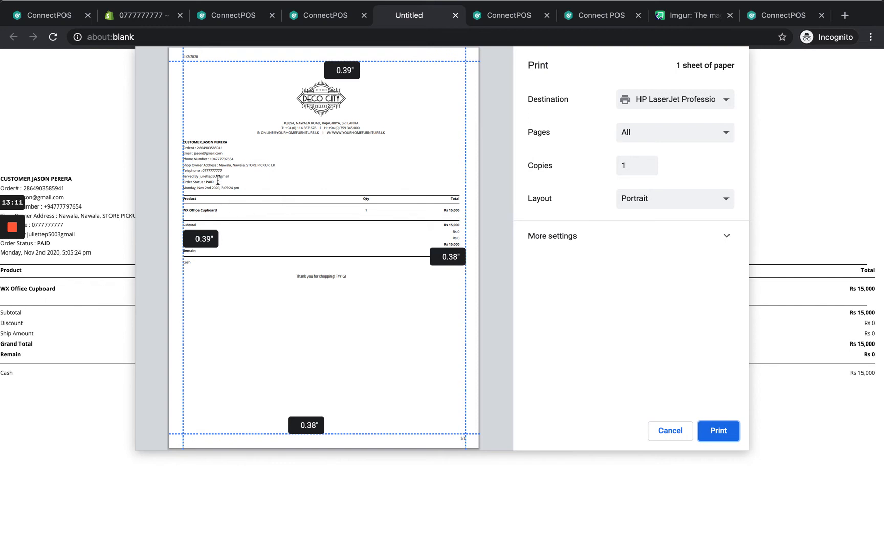
Expand the receipt's additional print settings and examine the paper size, margins and scale options.
click(570, 236)
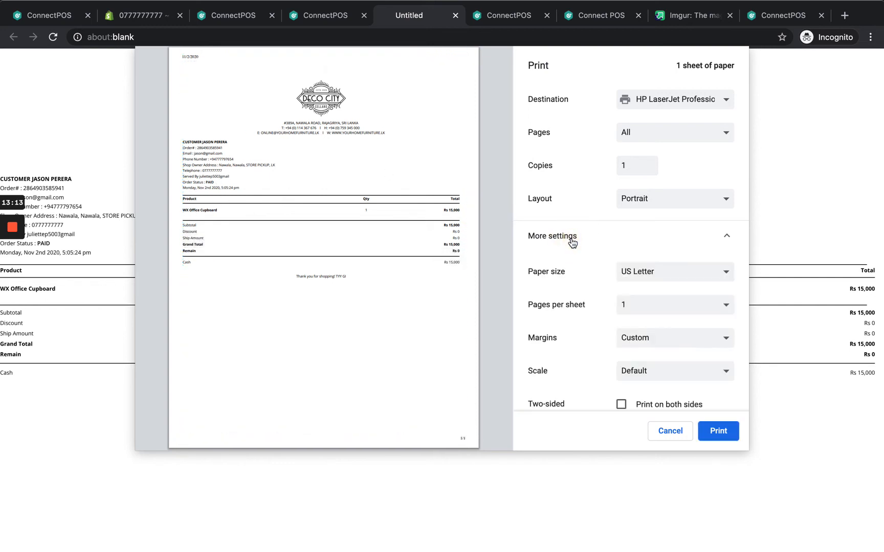
click(566, 237)
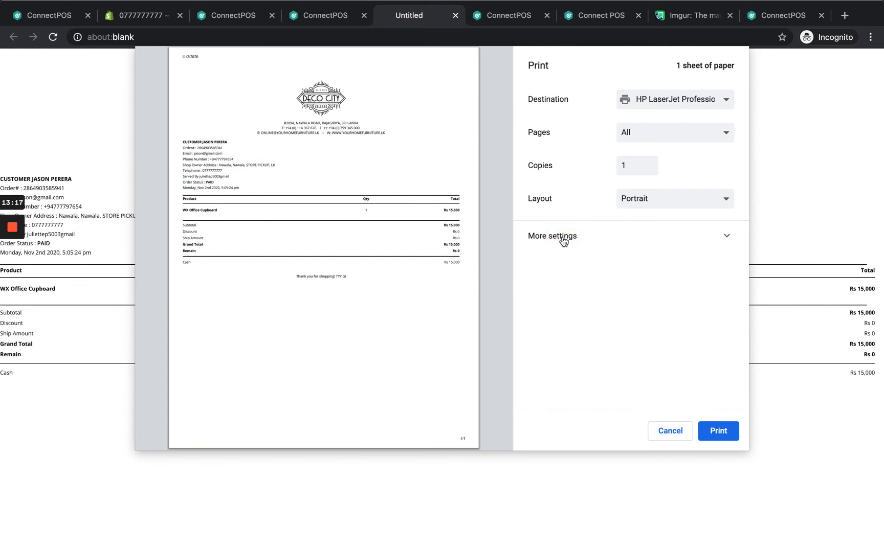
click(558, 237)
scroll(542, 287, down, 3)
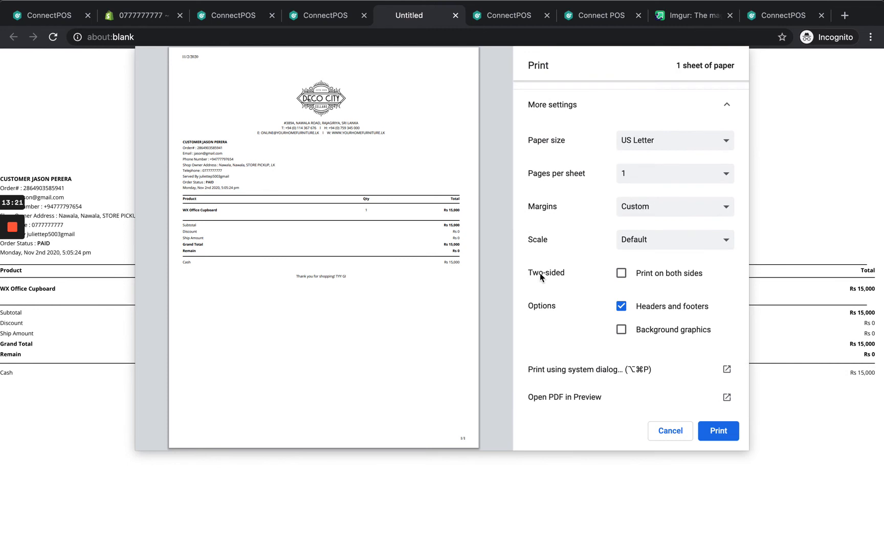
Try the Minimum margins on the receipt and return the margins to Custom.
click(640, 206)
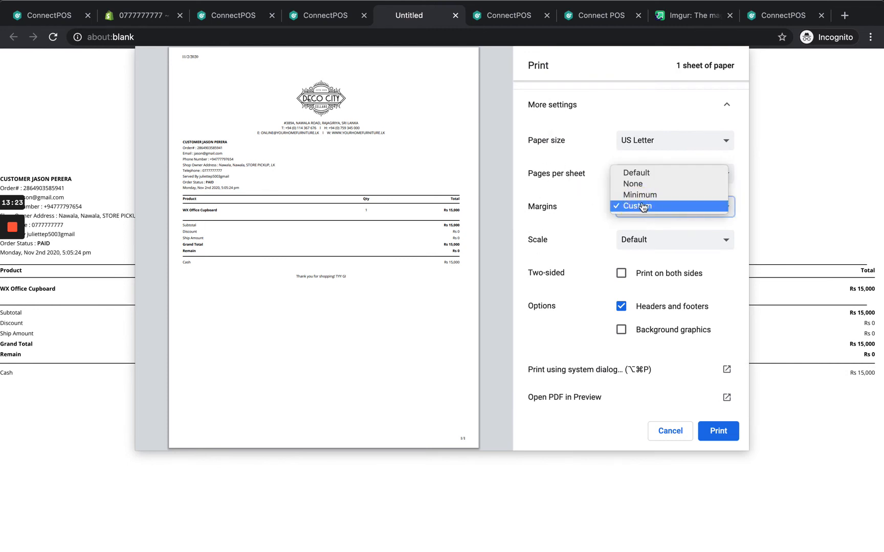
click(645, 207)
click(645, 207)
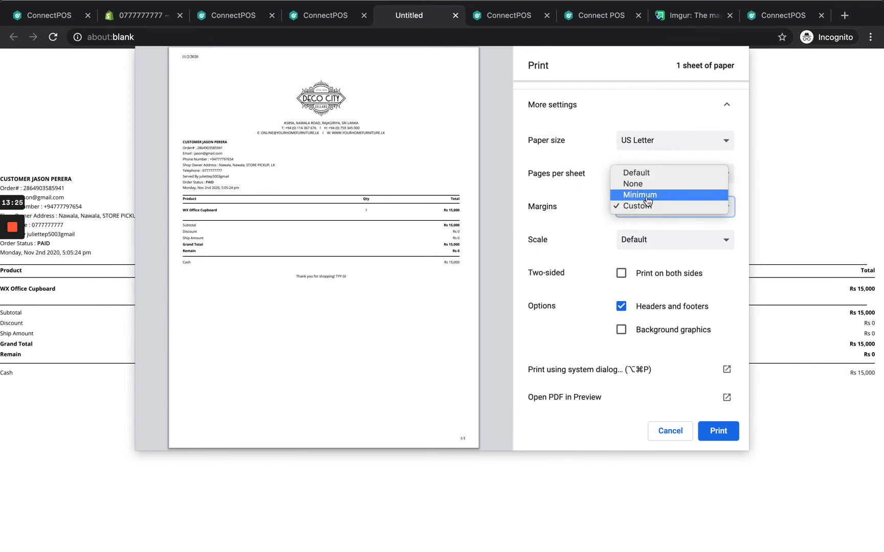
click(647, 199)
click(649, 215)
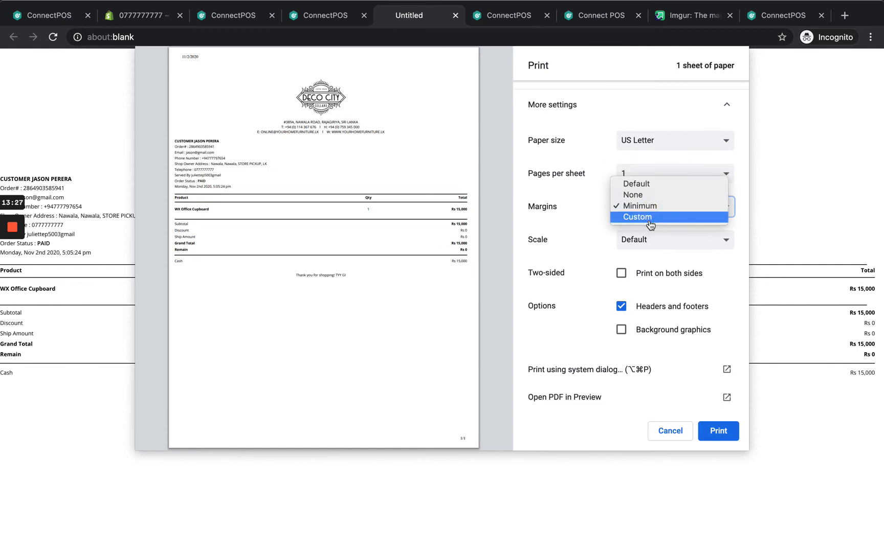
click(650, 221)
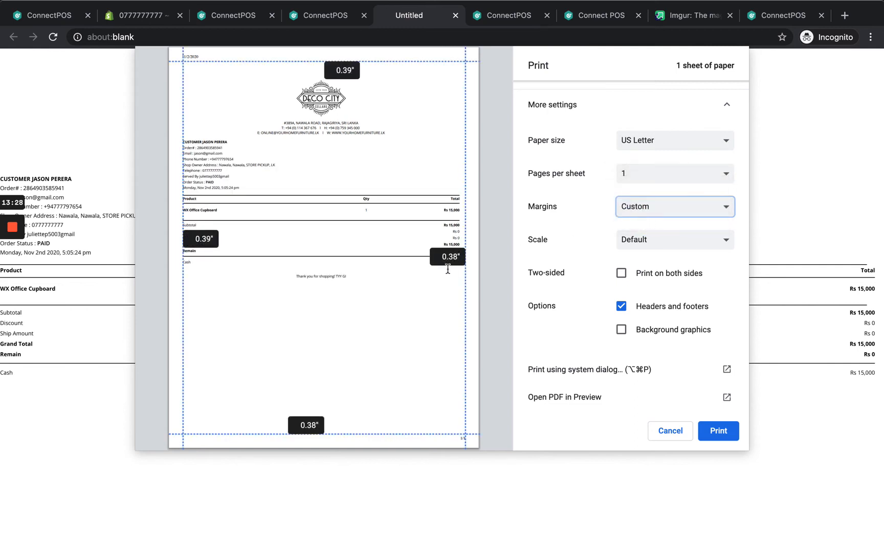
Cancel printing the receipt and start a new order.
click(669, 430)
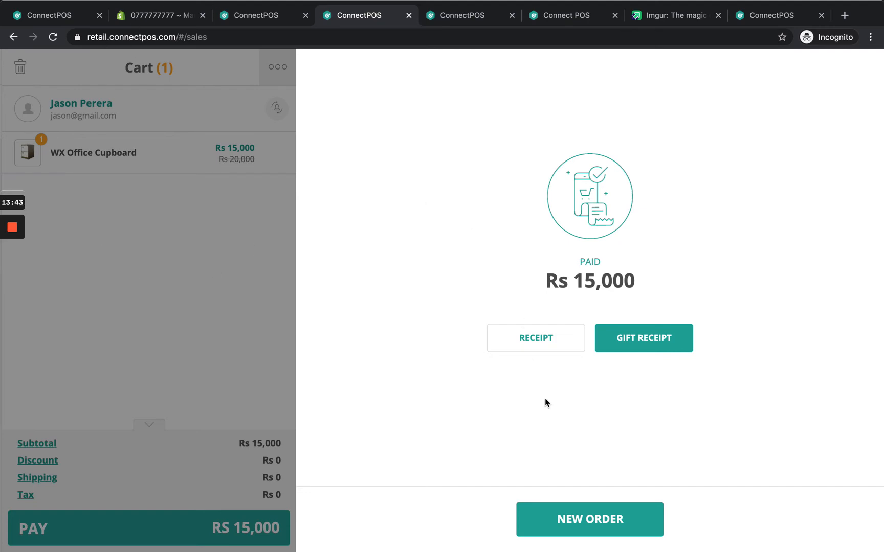
click(562, 519)
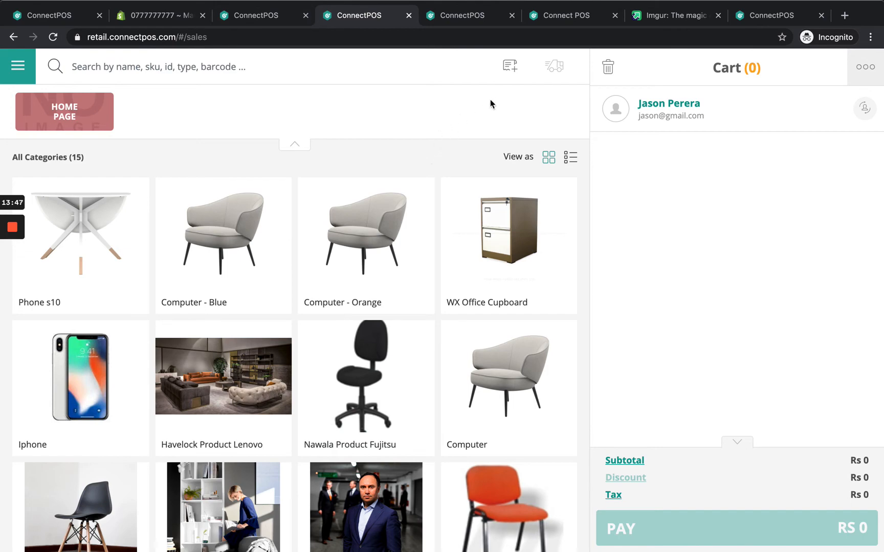
Add a custom sale titled Wrapping Service to the cart with quantity 1 and a price of 15000.
click(510, 70)
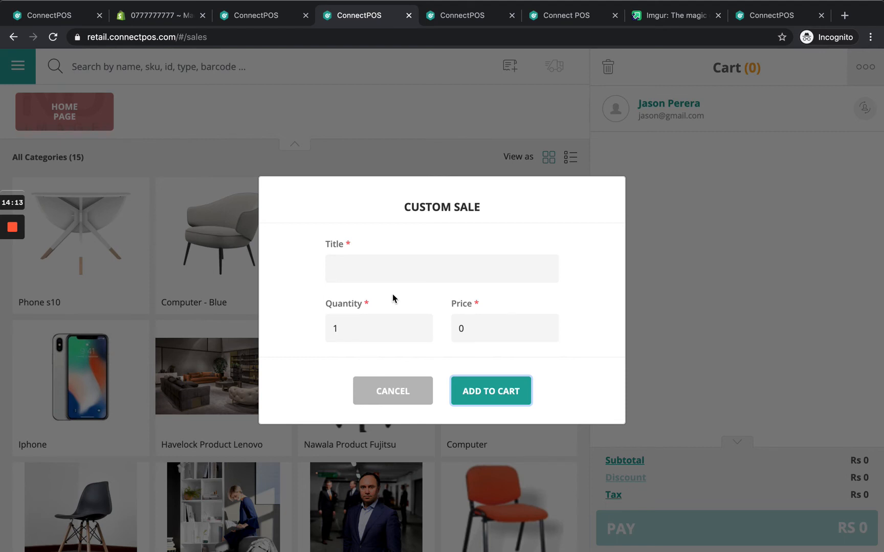
click(351, 274)
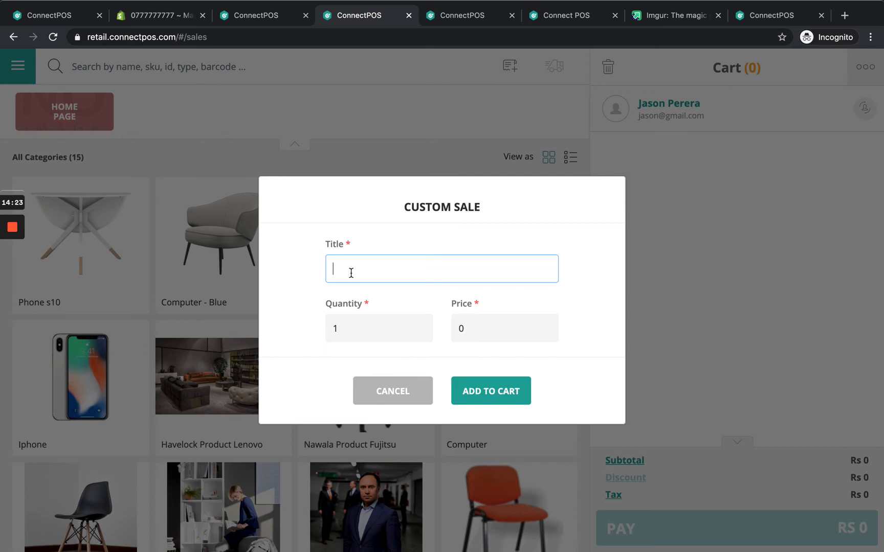
text(Wrapping Service)
click(363, 328)
click(488, 340)
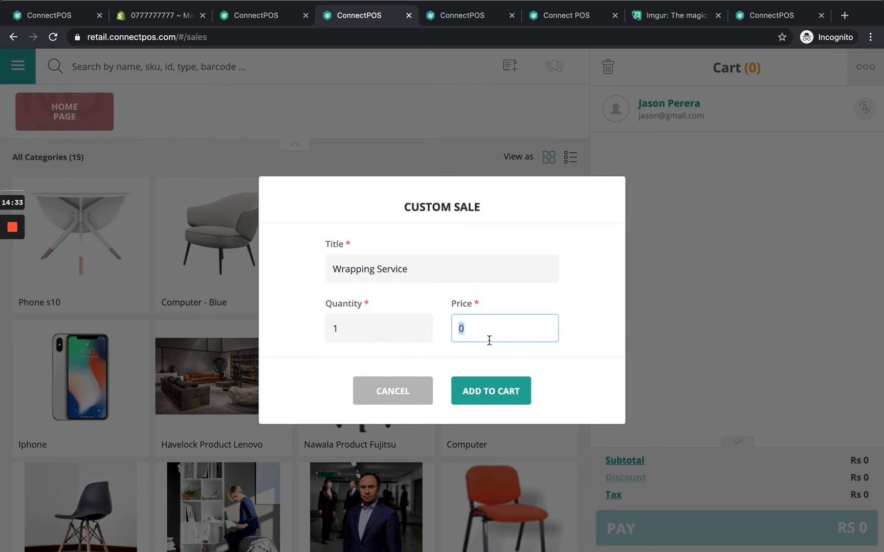
key(BackSpace)
text(15000)
click(496, 395)
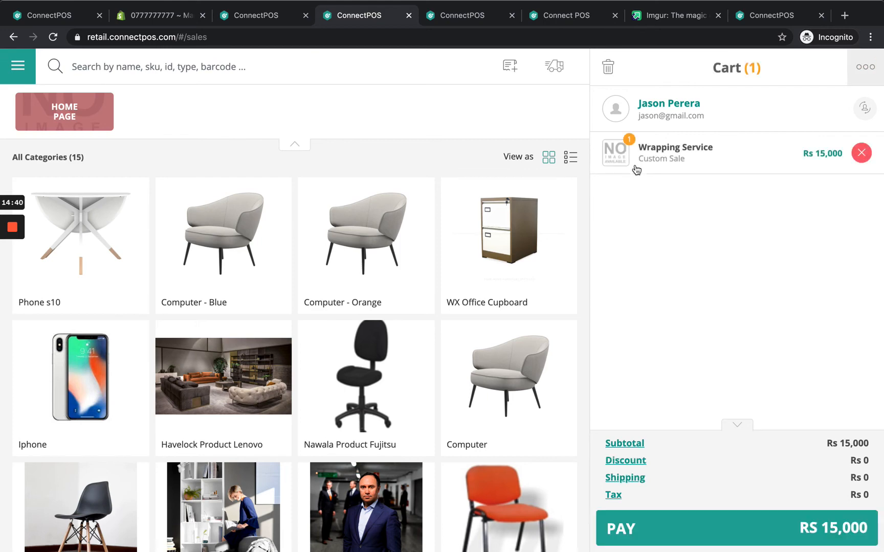
Remove the Wrapping Service custom sale from the cart and look through the remaining catalog products.
click(862, 153)
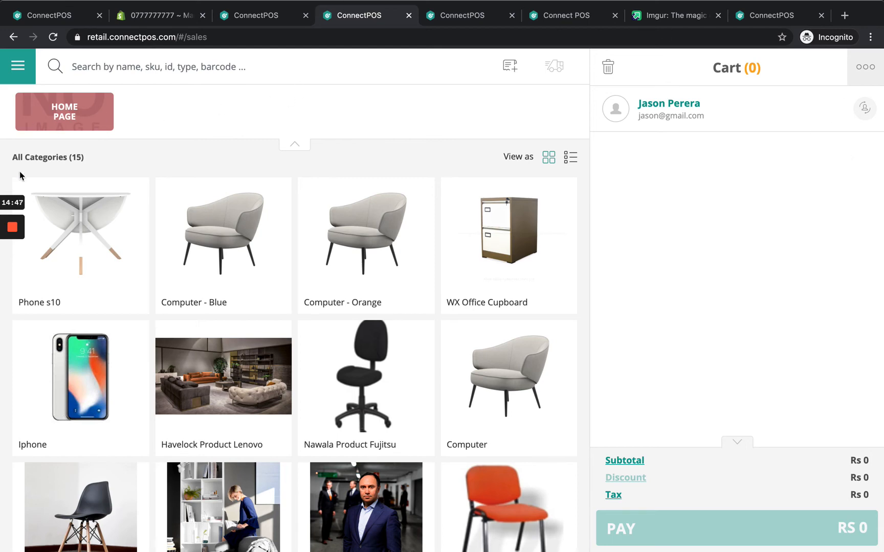
scroll(260, 288, down, 4)
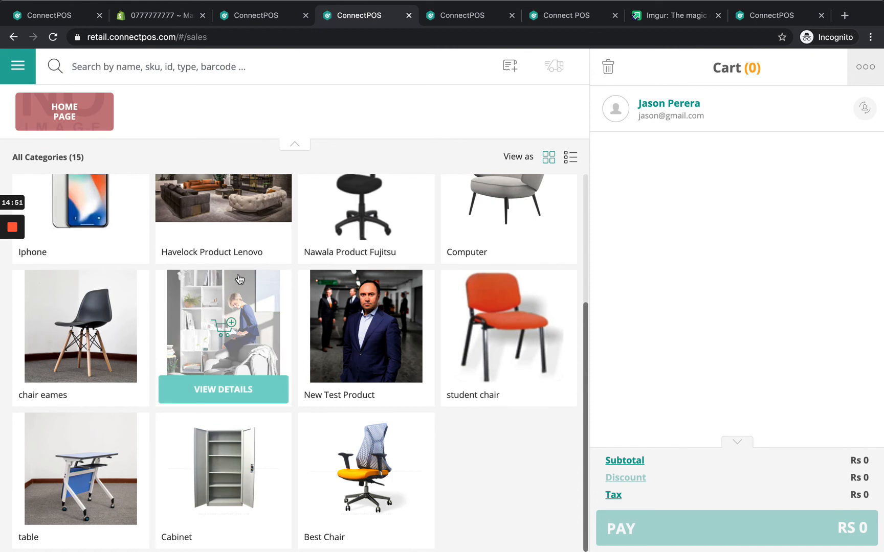
Open the orders list, look through the recent orders and enable Search Online for it.
click(18, 66)
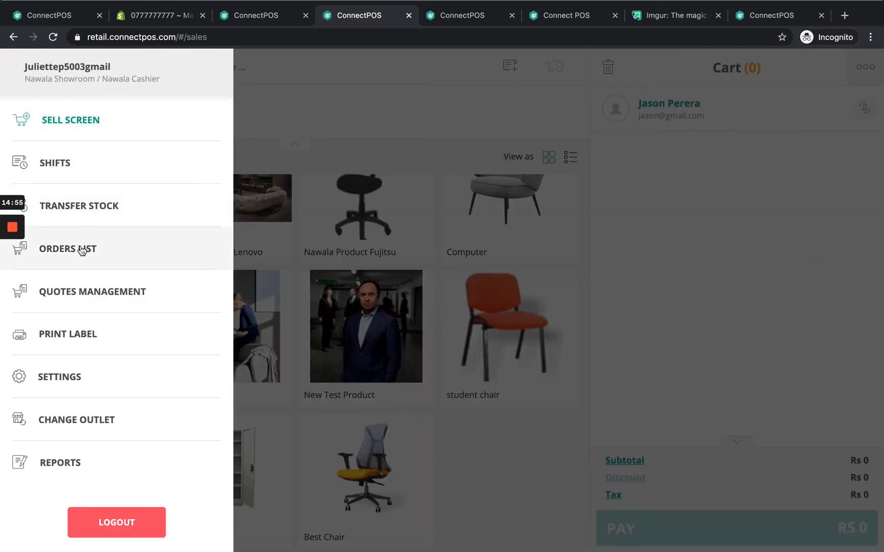
click(81, 249)
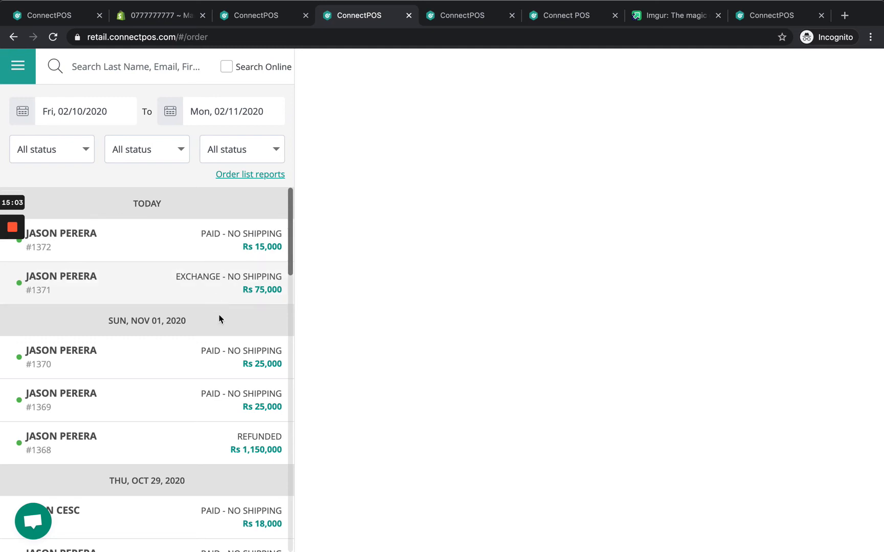
scroll(136, 376, down, 5)
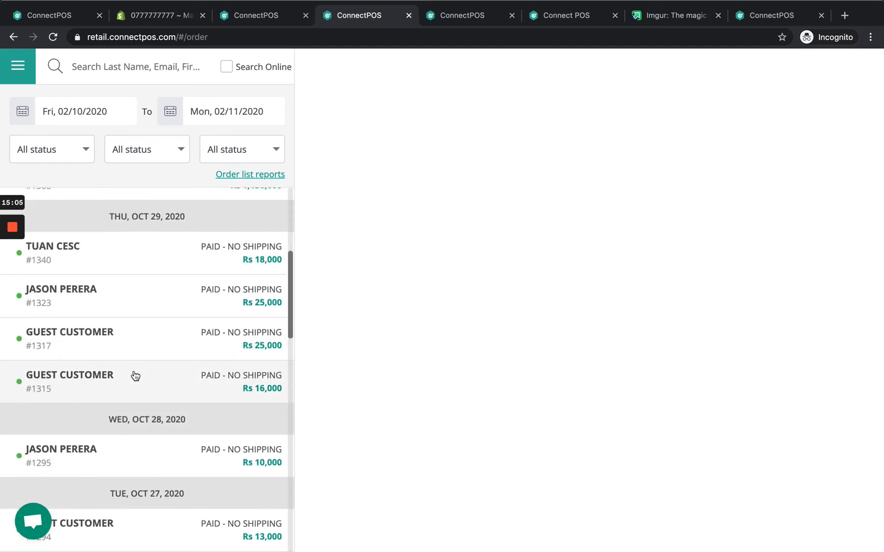
scroll(137, 387, up, 5)
click(227, 66)
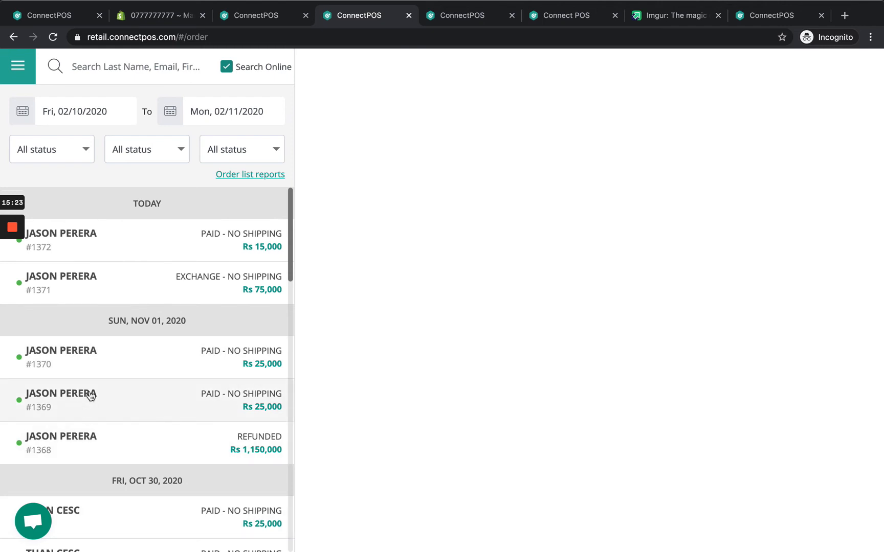
Switch to the Shopify admin and open the store's Checkout settings.
click(155, 19)
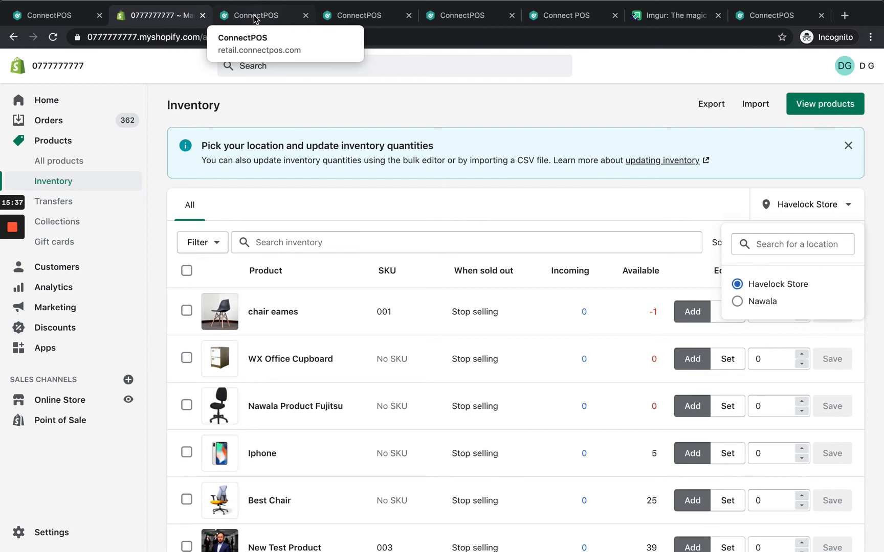
click(54, 534)
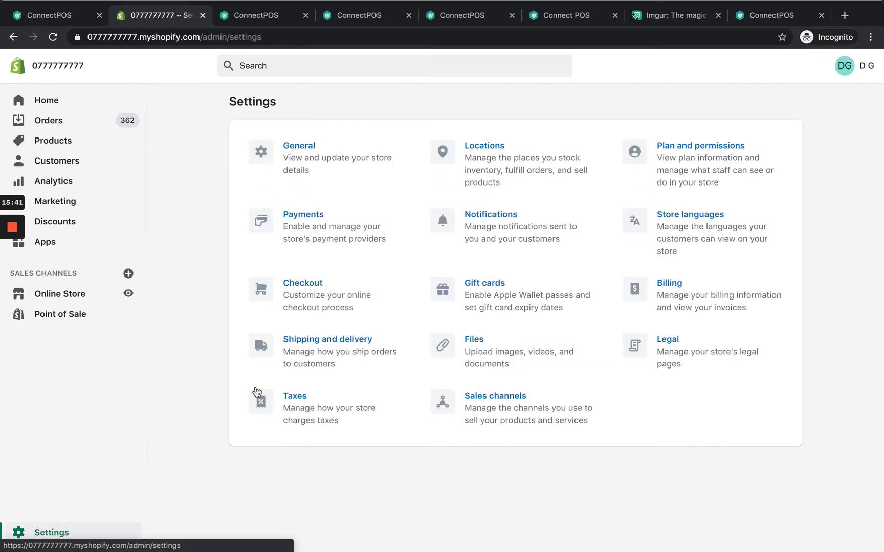
click(254, 16)
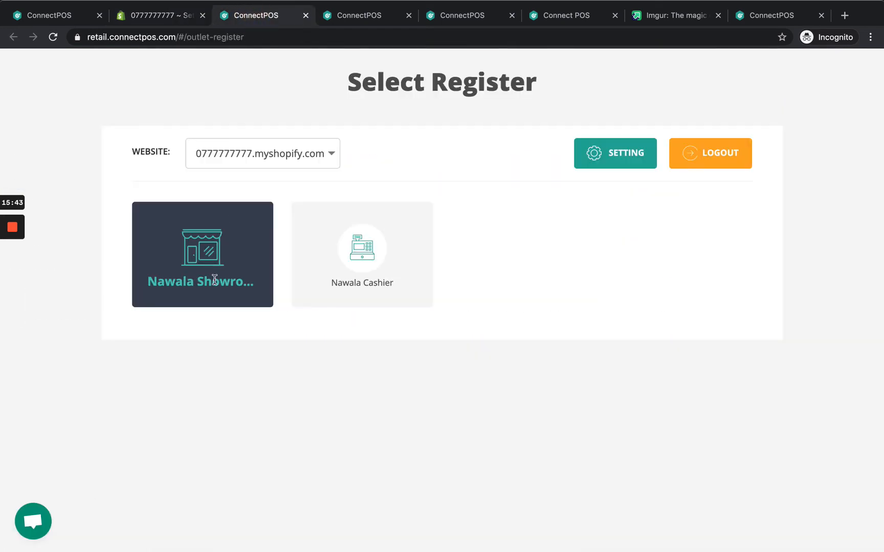
click(352, 15)
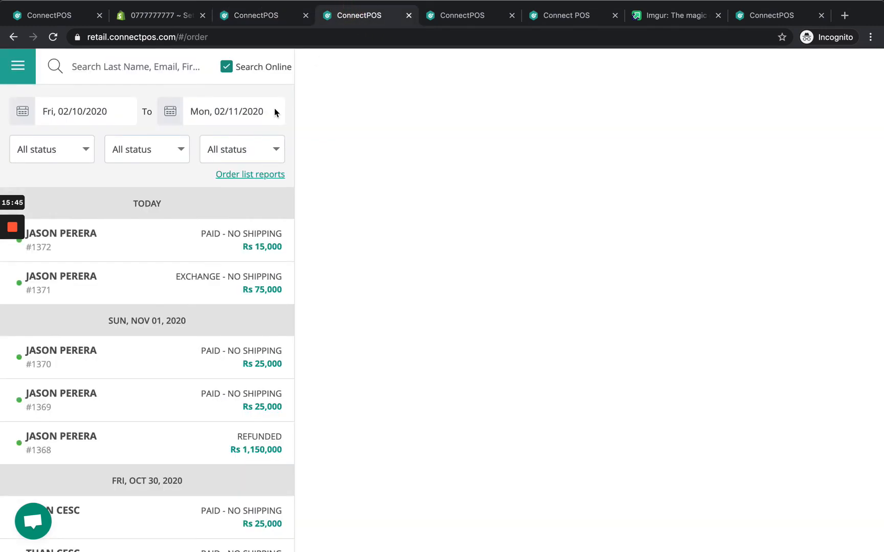
click(149, 17)
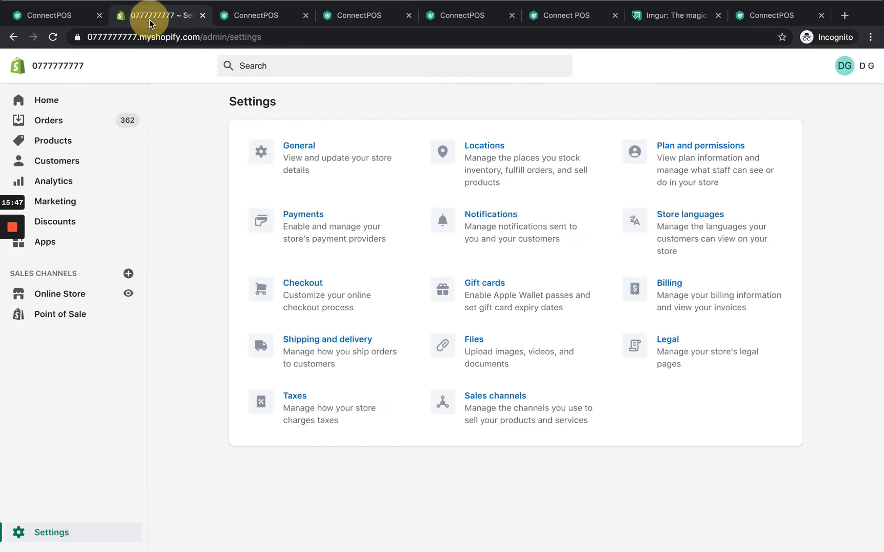
click(305, 286)
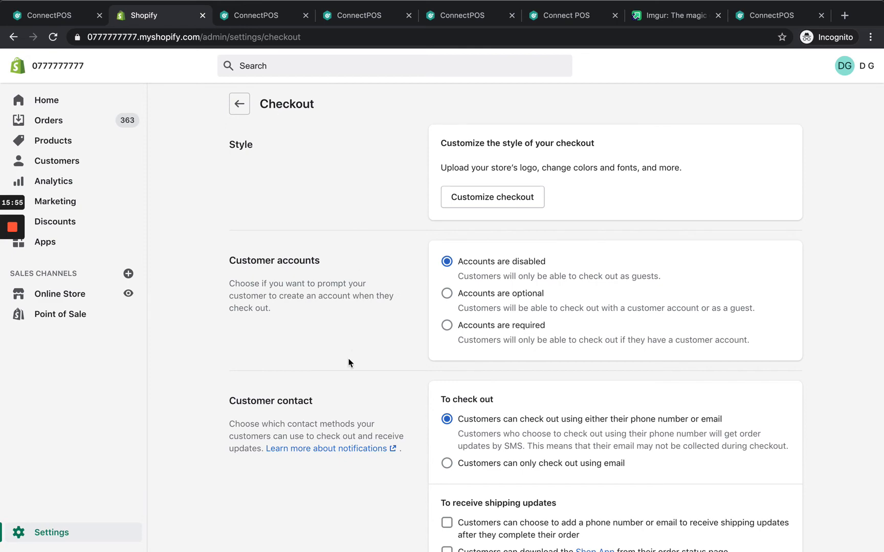
Find the Order processing section in the Checkout settings and examine its fulfilment and archiving options.
scroll(350, 362, down, 7)
scroll(349, 362, down, 12)
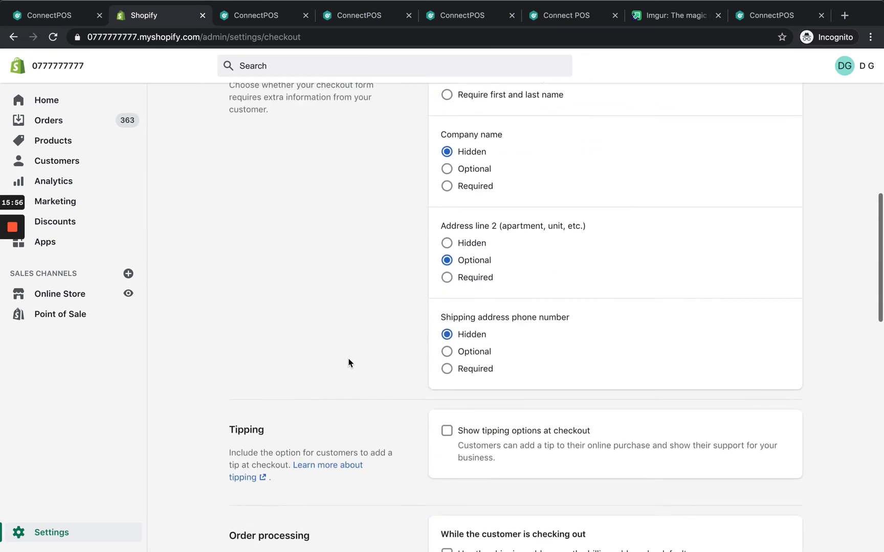
scroll(347, 365, up, 4)
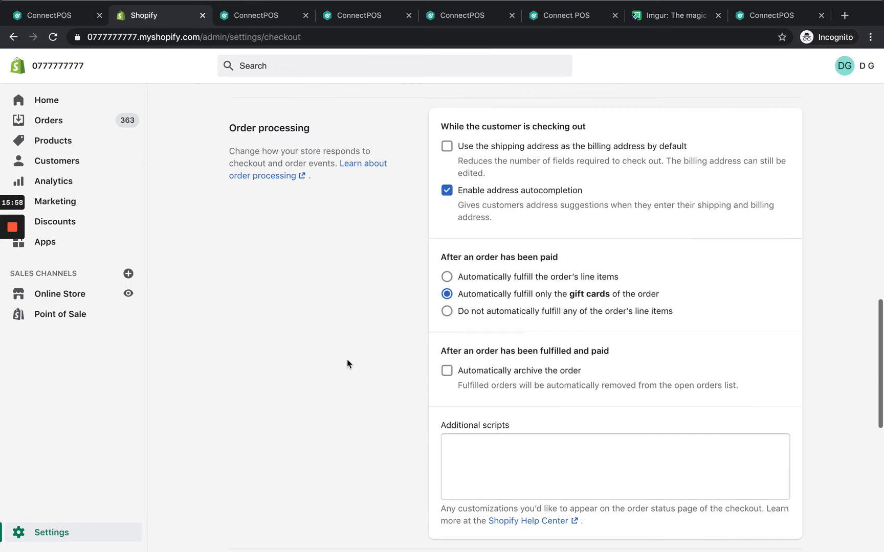
double_click(304, 273)
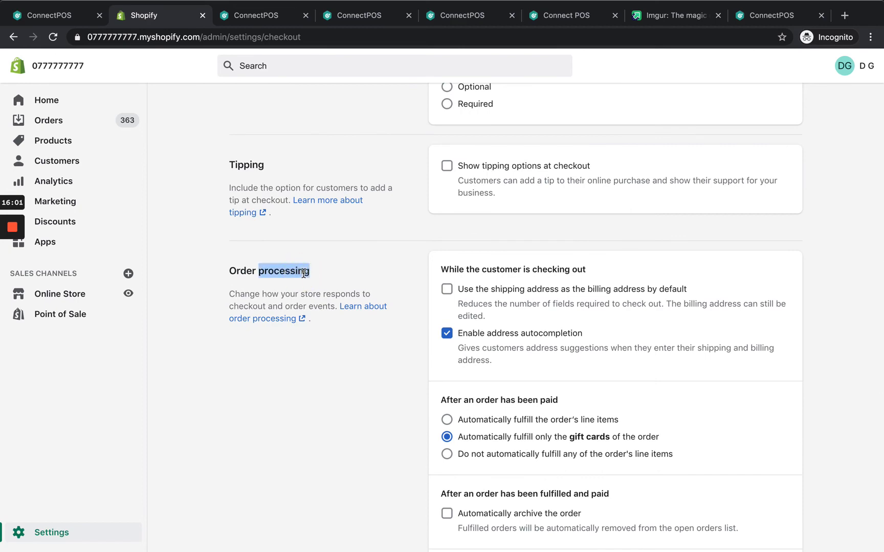
click(375, 276)
scroll(374, 276, down, 3)
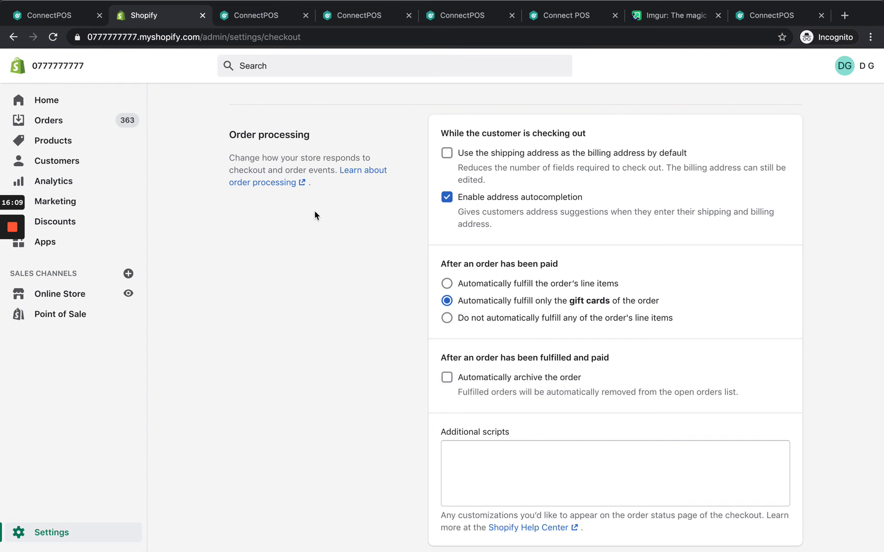
Switch between the ConnectPOS orders list and Shopify's Order processing options to relate automatic archiving to the listed orders.
click(279, 15)
click(358, 25)
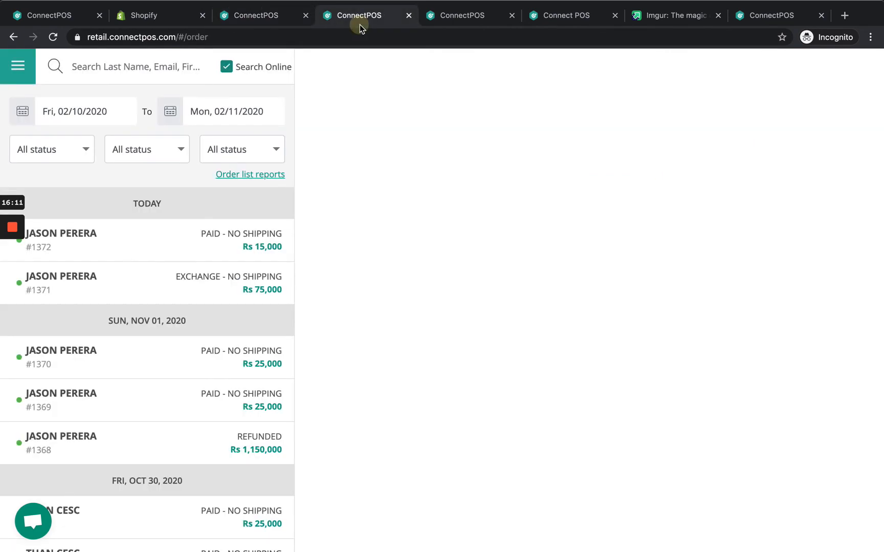
click(158, 14)
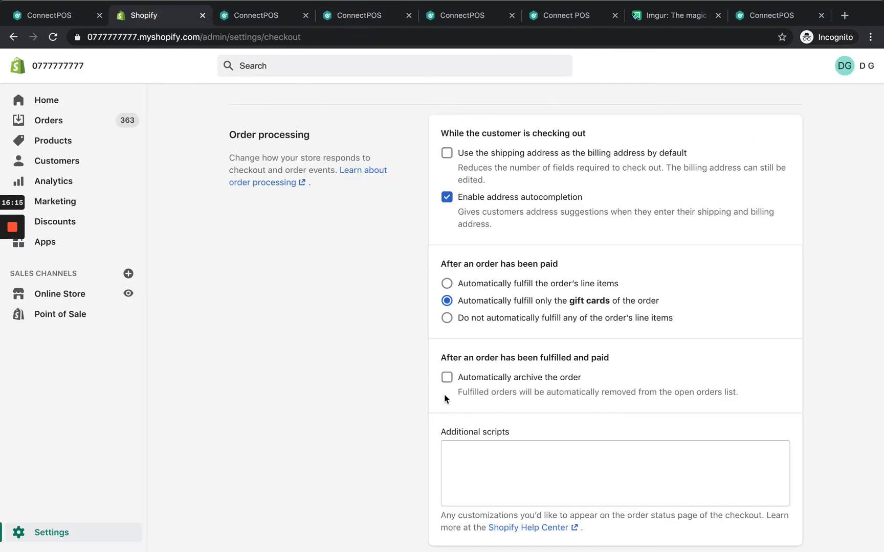
scroll(451, 398, down, 1)
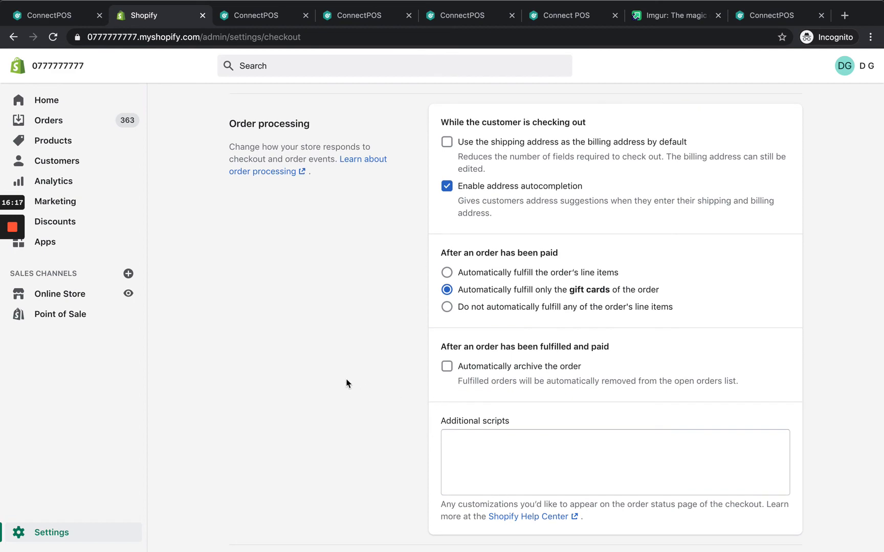
scroll(346, 381, up, 5)
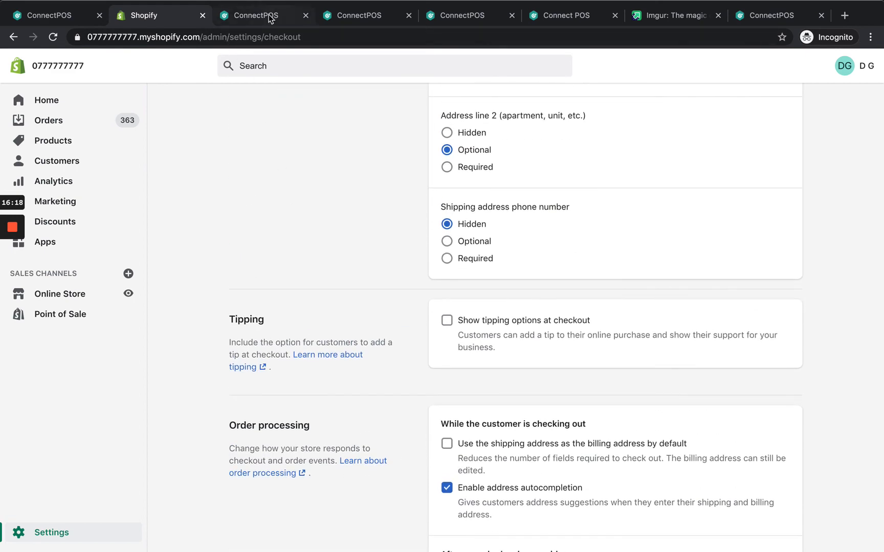
click(343, 19)
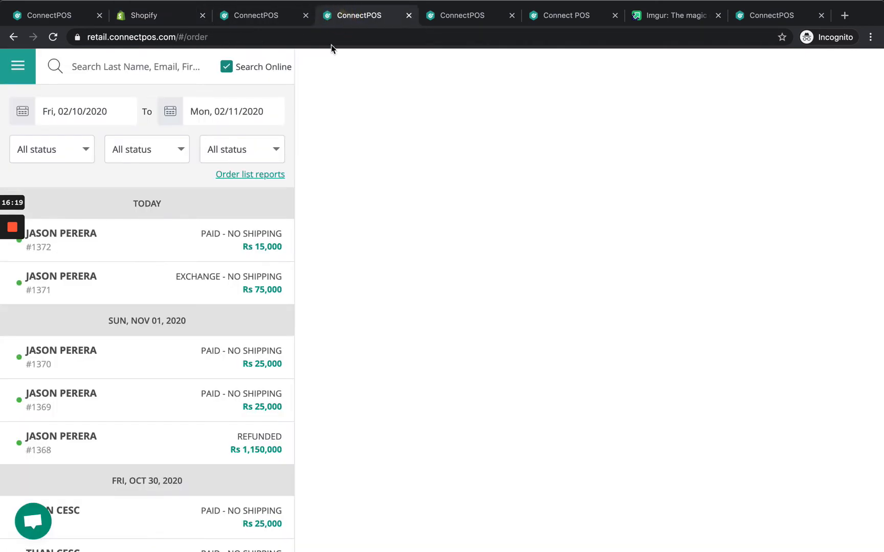
click(170, 18)
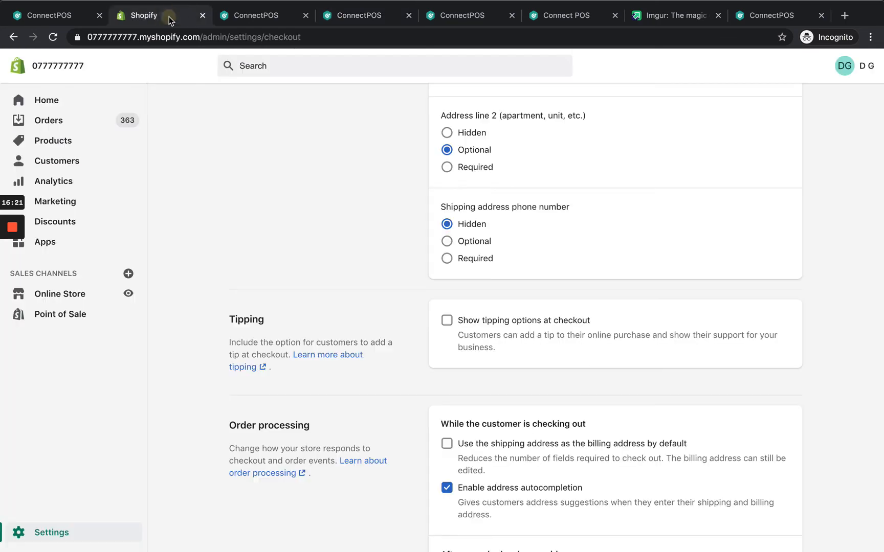
Reopen Checkout from Shopify's main settings and review the Order processing section again.
click(53, 532)
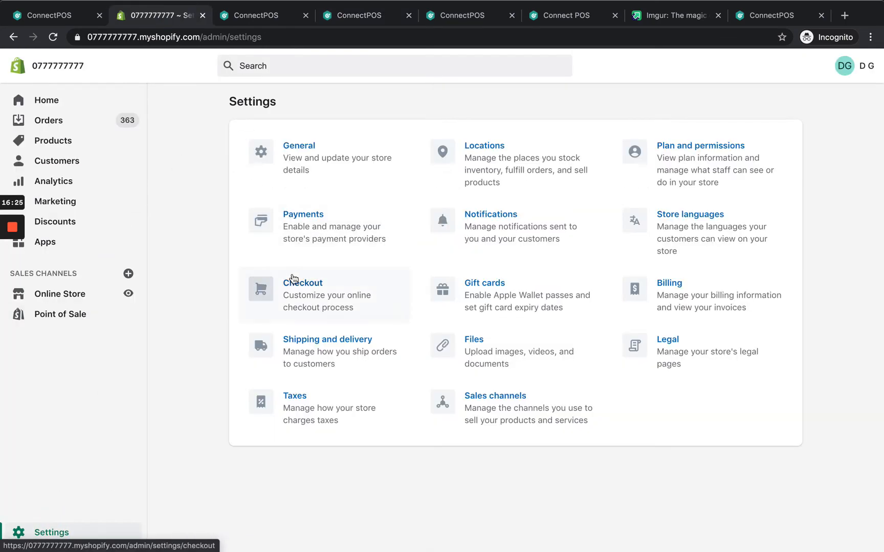
click(295, 291)
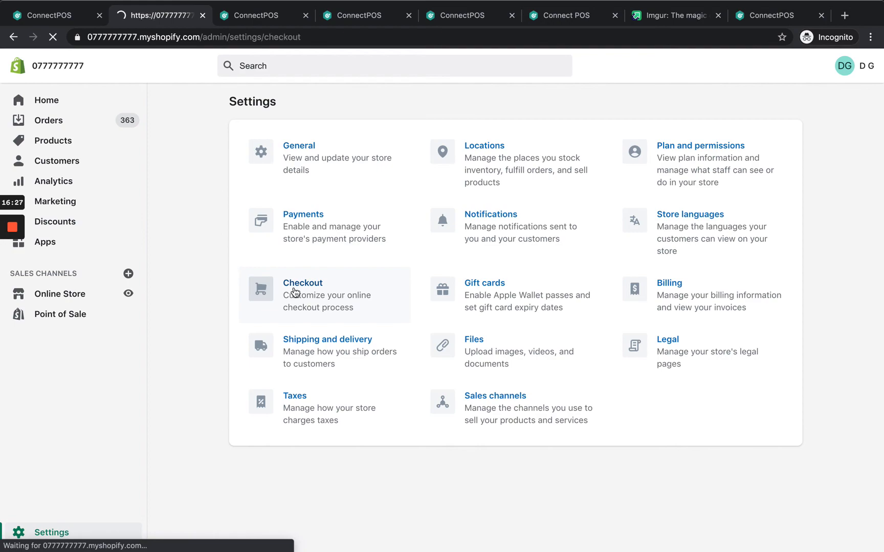
scroll(394, 333, down, 9)
scroll(394, 335, down, 15)
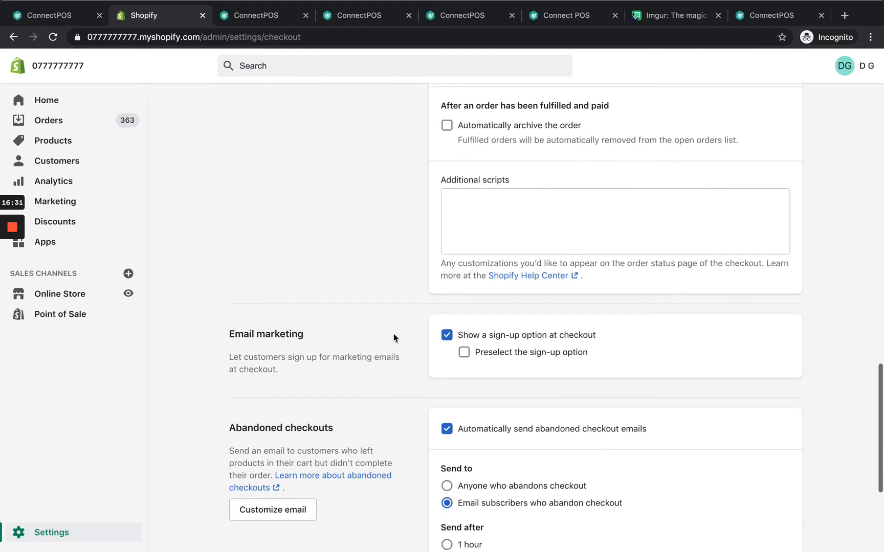
scroll(394, 338, up, 8)
scroll(371, 338, down, 2)
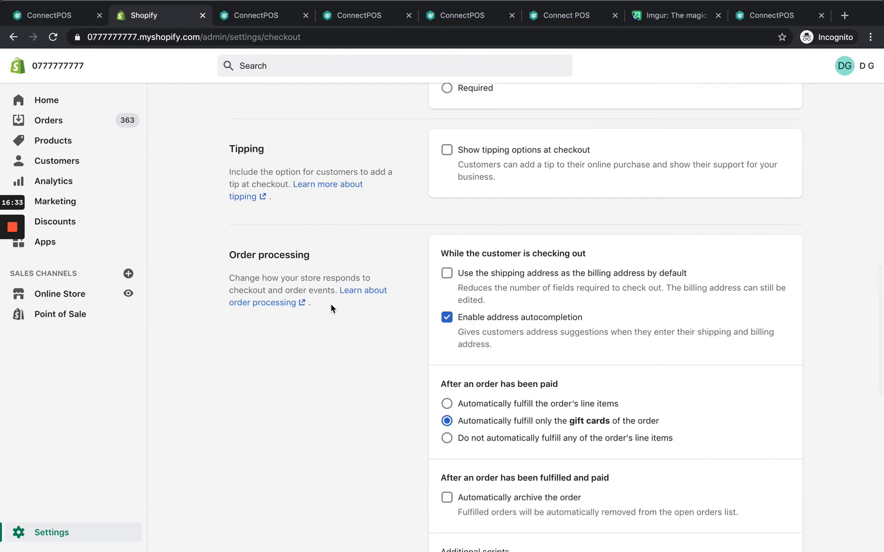
scroll(408, 431, down, 2)
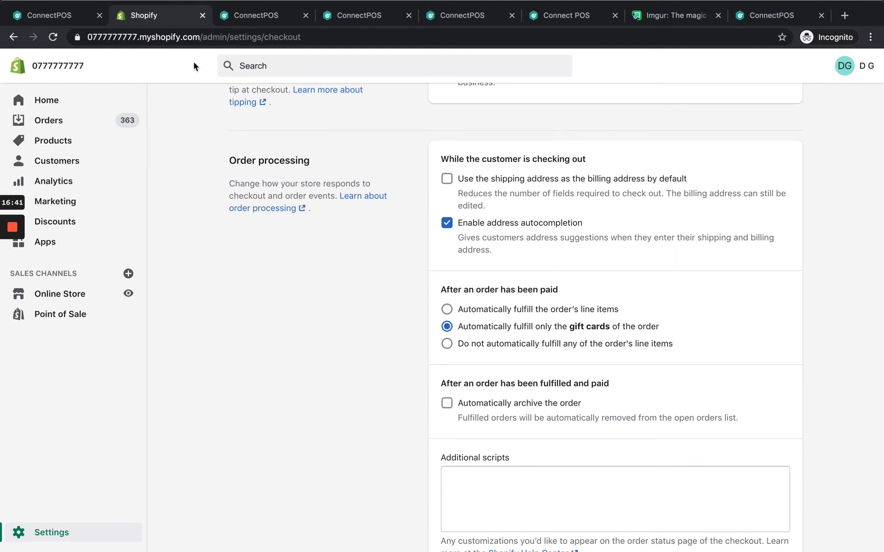
Back in the ConnectPOS orders list, open the Oct 29, 2020 order with Computer - Orange and WX Office Cupboard and start its refund.
click(352, 20)
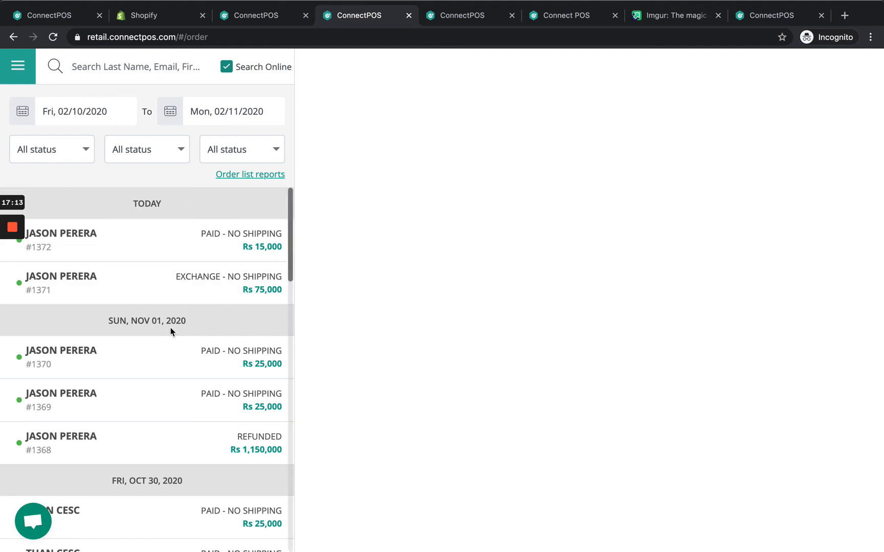
scroll(170, 327, down, 15)
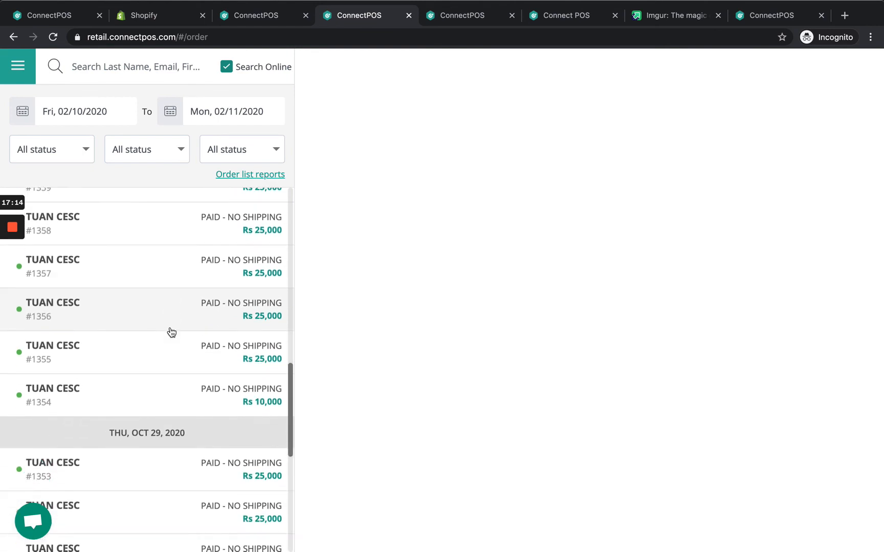
scroll(171, 332, down, 3)
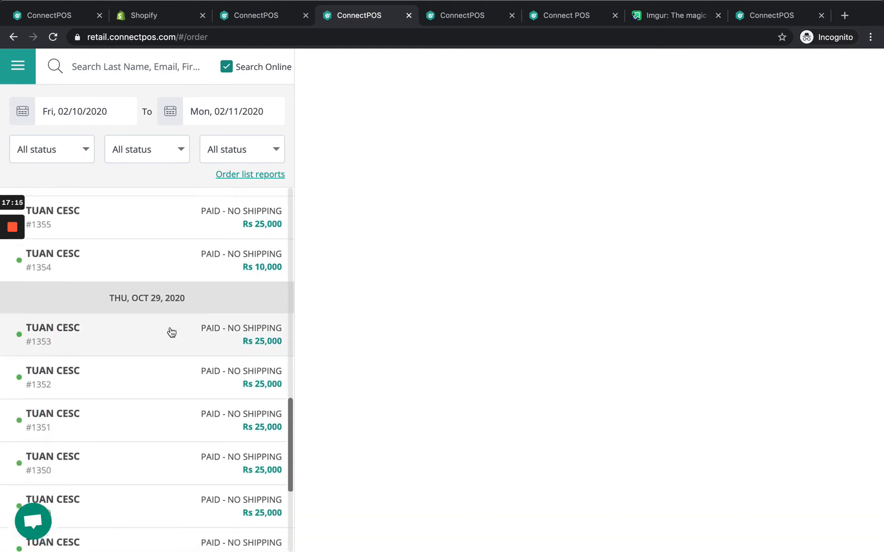
click(57, 335)
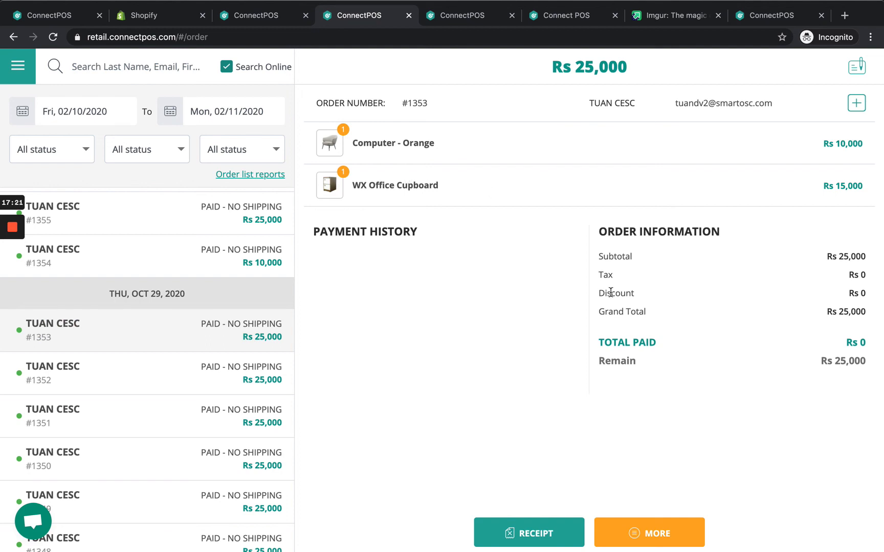
click(649, 535)
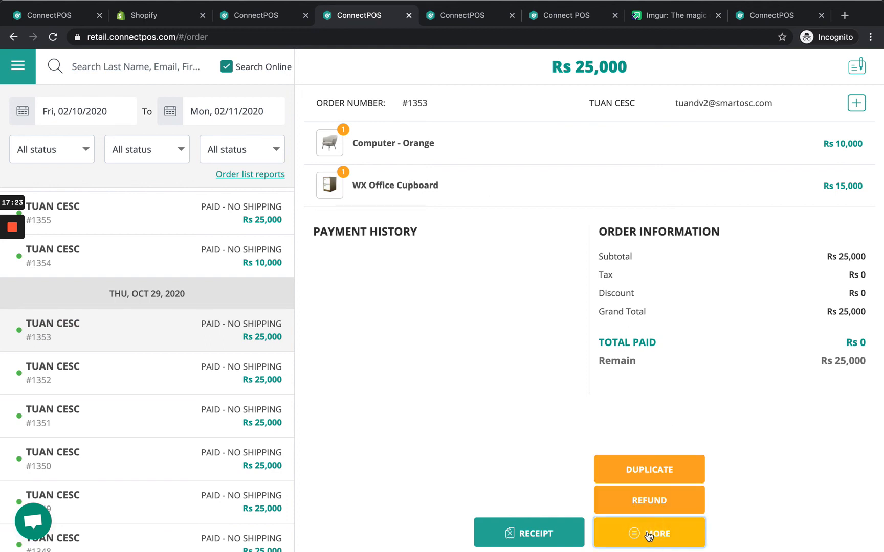
click(647, 504)
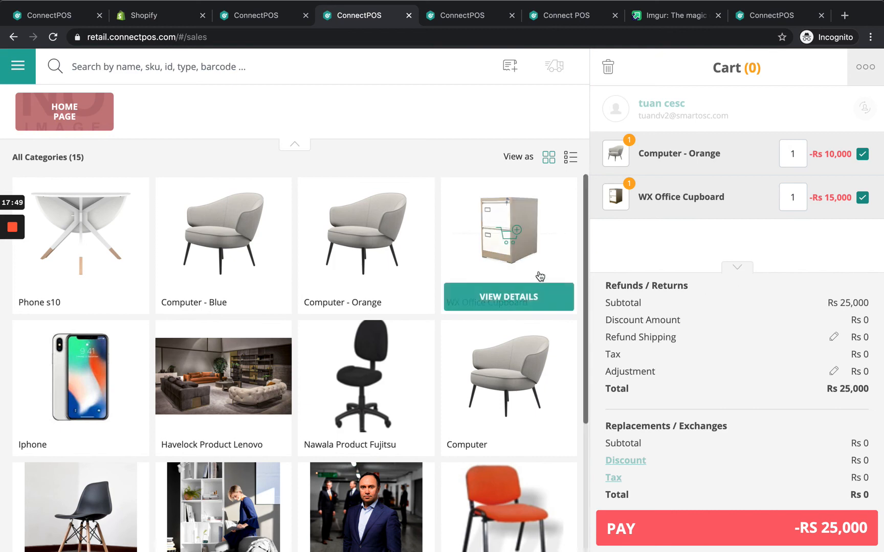
Add the Iphone as the replacement item, pay the balance in cash and complete the exchange with auto fulfillment.
scroll(312, 380, down, 3)
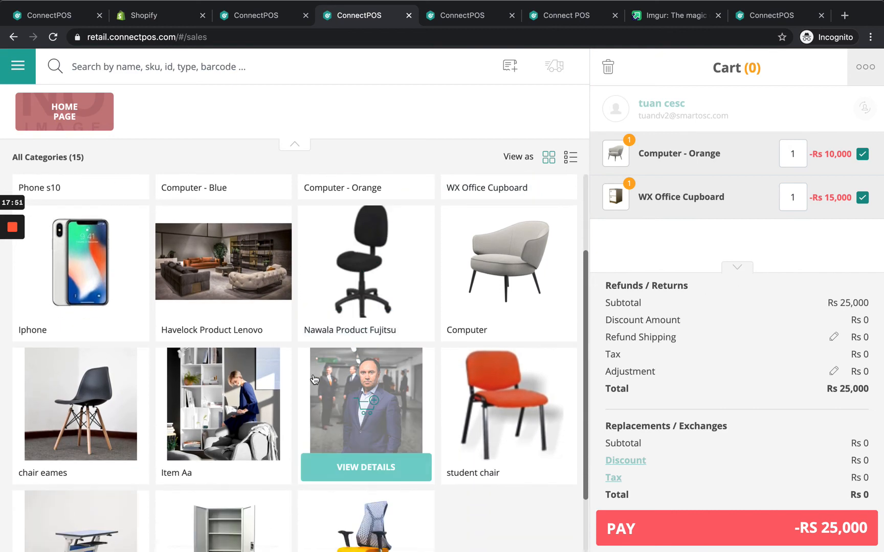
click(108, 276)
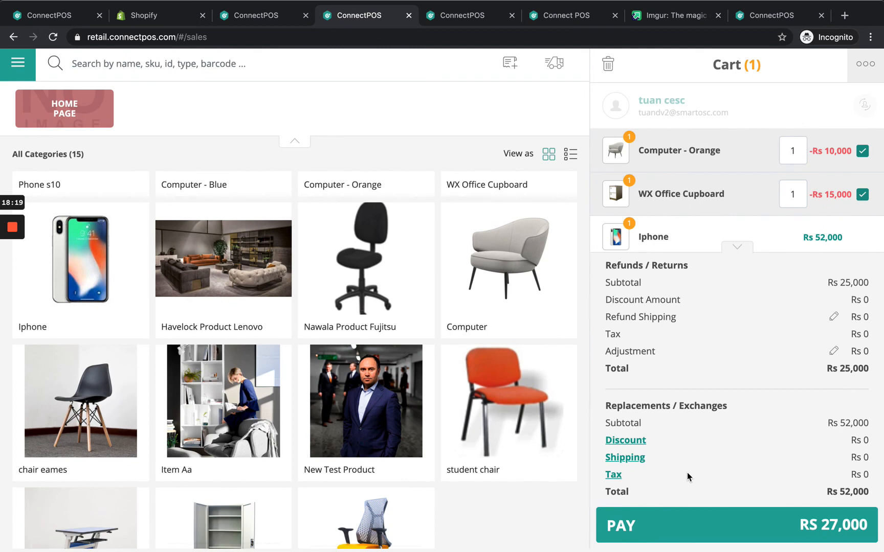
click(655, 533)
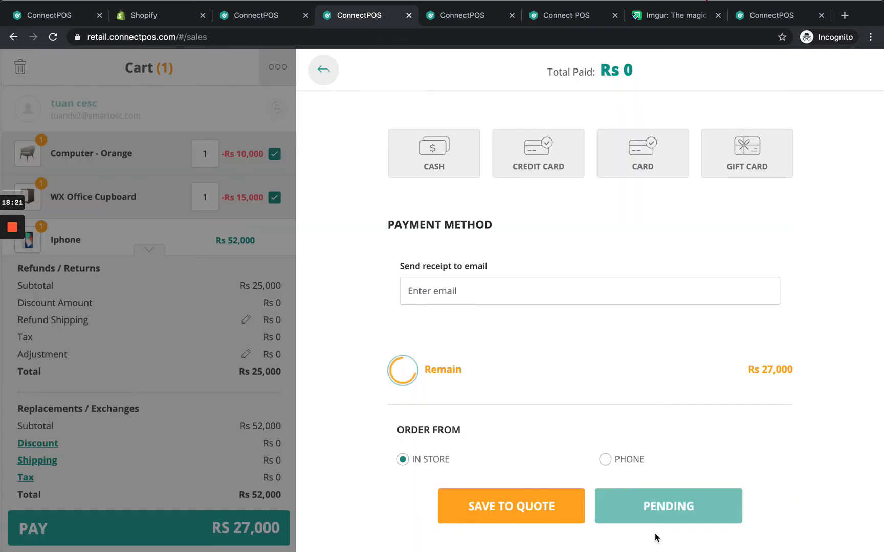
click(435, 152)
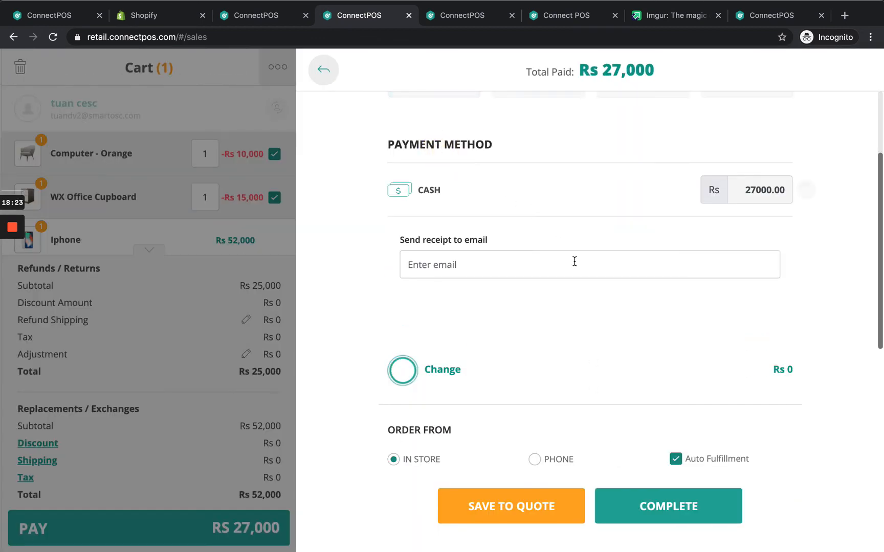
click(648, 507)
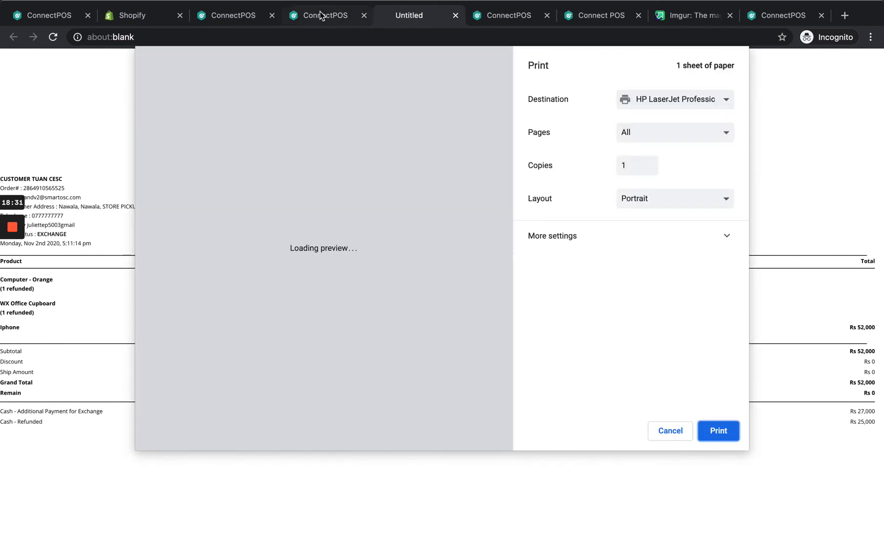
Close the printed receipt page and return from the payment screen to the sell screen.
click(318, 18)
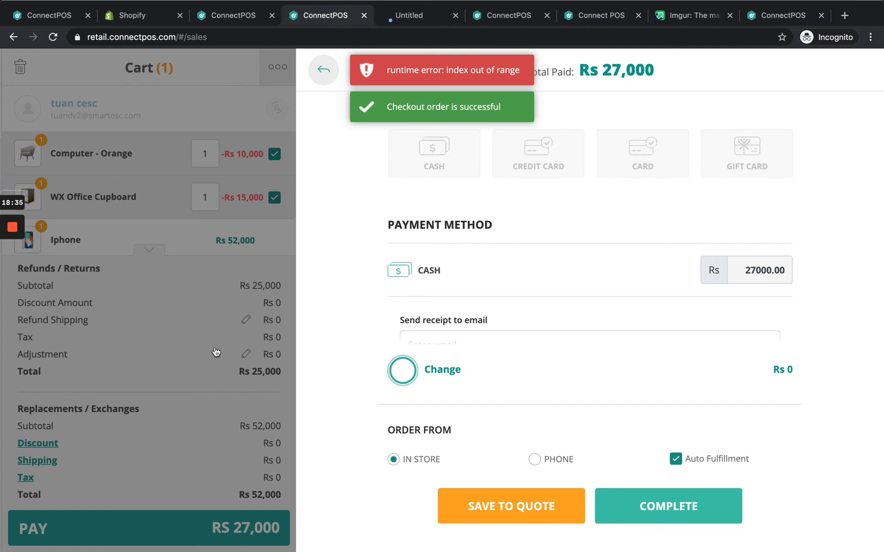
click(455, 16)
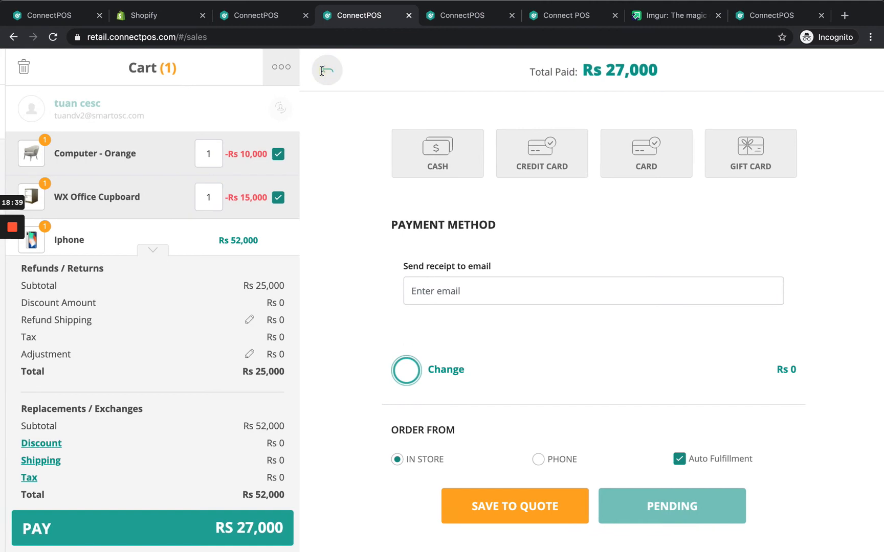
click(326, 70)
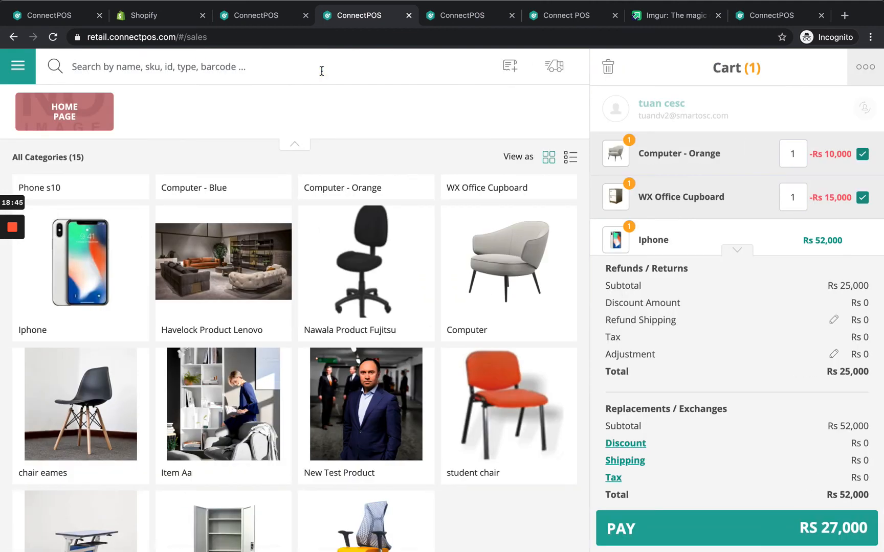
Open the label printing page and select all listed products for label printing.
click(19, 67)
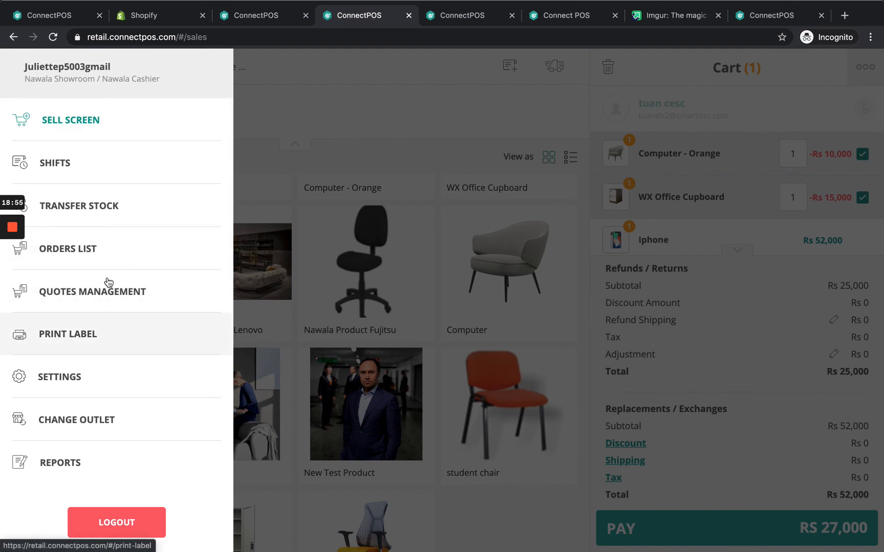
click(64, 334)
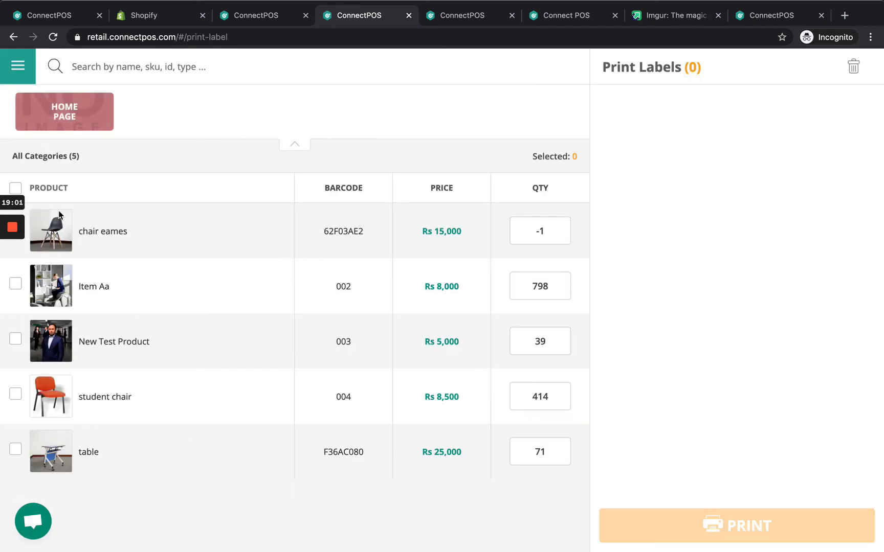
click(16, 188)
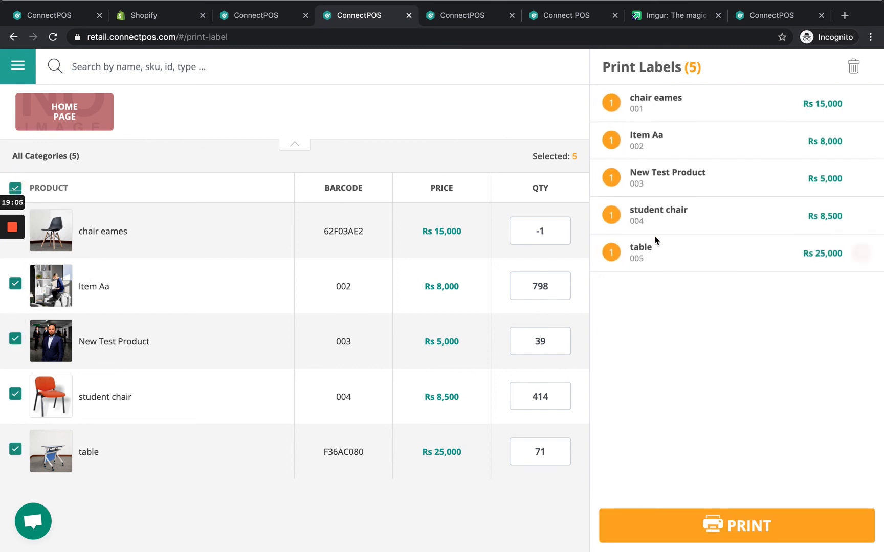
mouse_move(647, 258)
Return to the sell screen and search the products for "item" to add Item Aa to the cart.
click(19, 69)
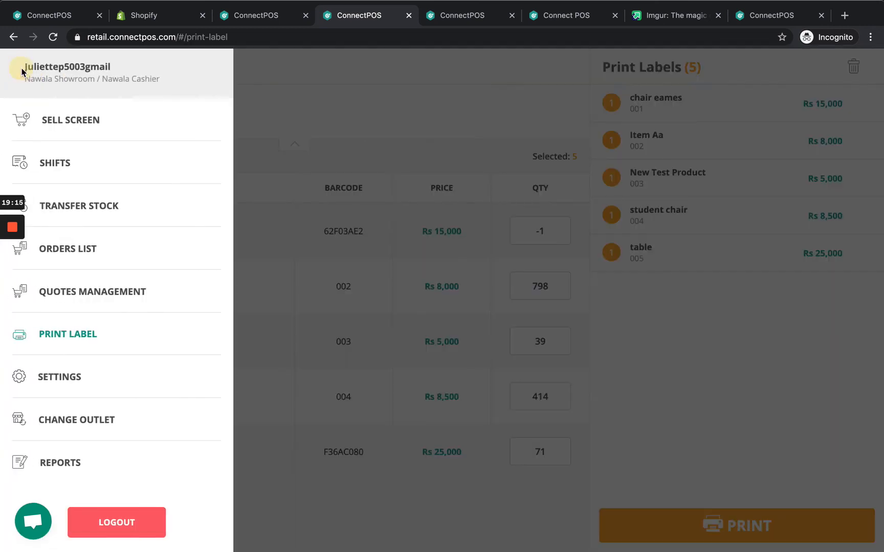
click(47, 113)
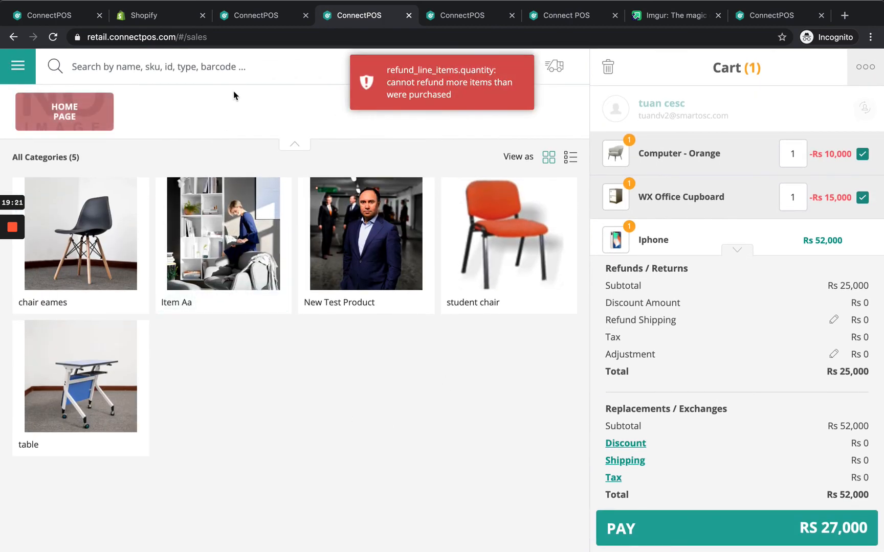
click(240, 66)
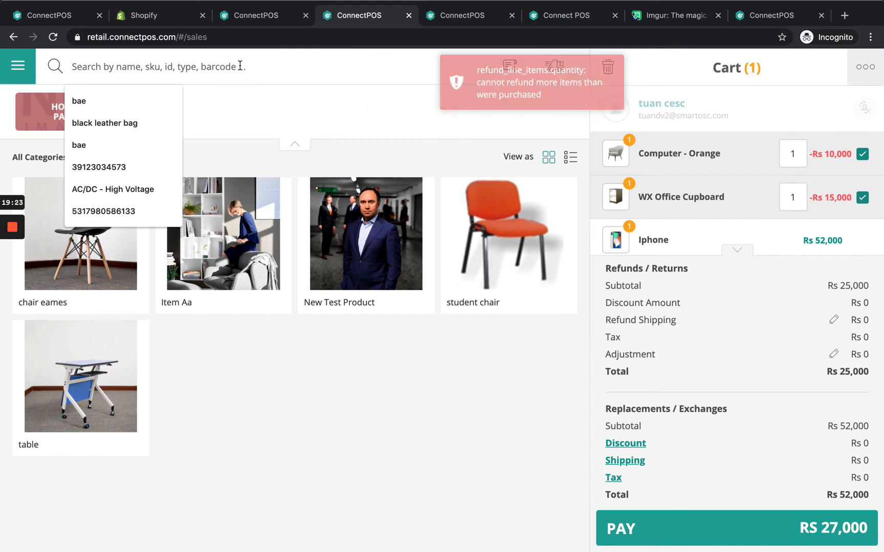
text(a)
key(BackSpace)
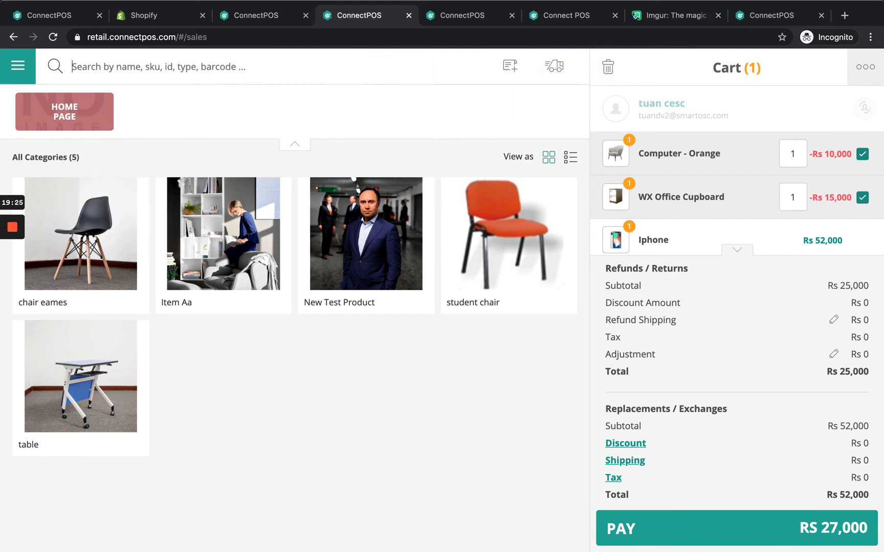
text(item)
key(Return)
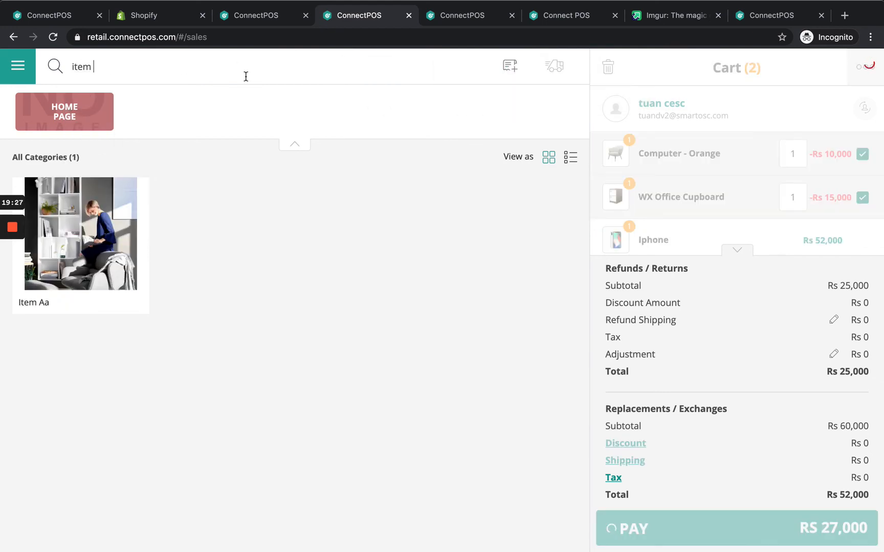
Clear the product search and look over the entries in the register's main menu.
key(BackSpace)
key(BackSpace)
key(BackSpace)
key(BackSpace)
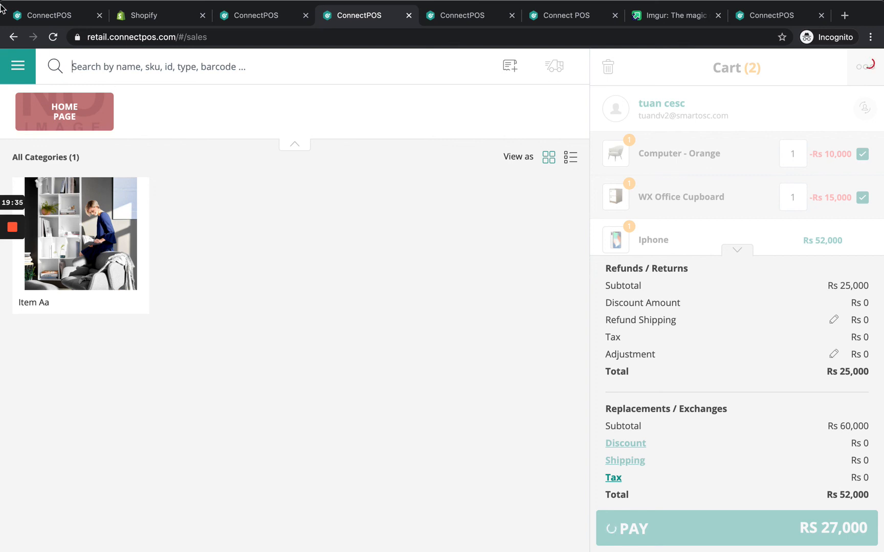
click(15, 80)
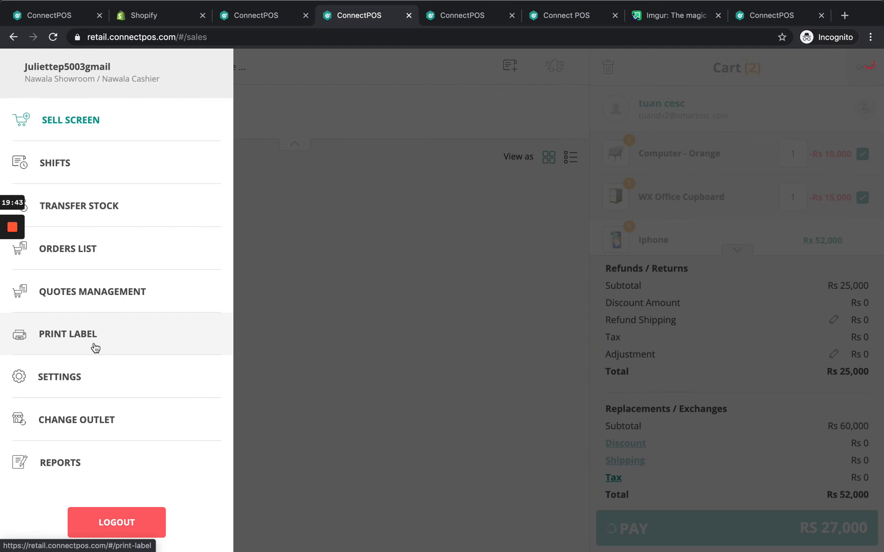
click(492, 328)
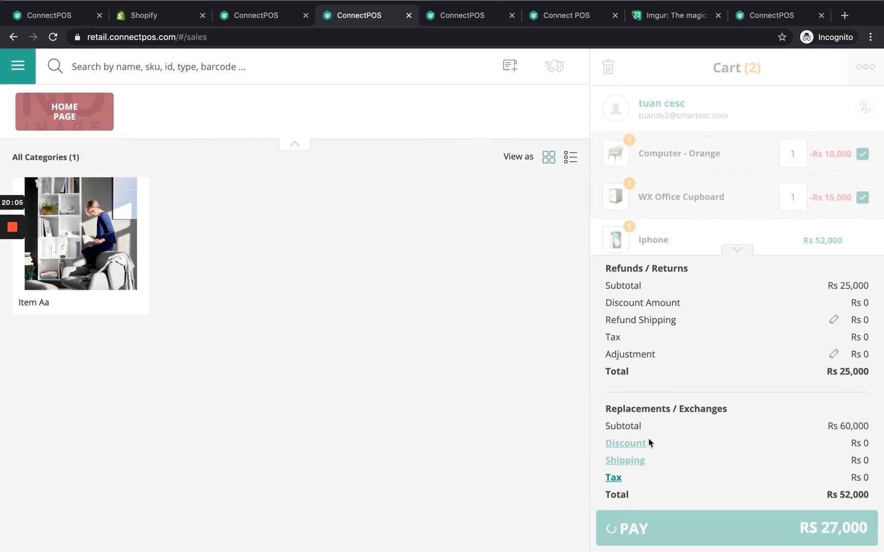
Switch to the browser page with the outlet configuration, leave its settings and open the Nawala Cashier register.
click(468, 21)
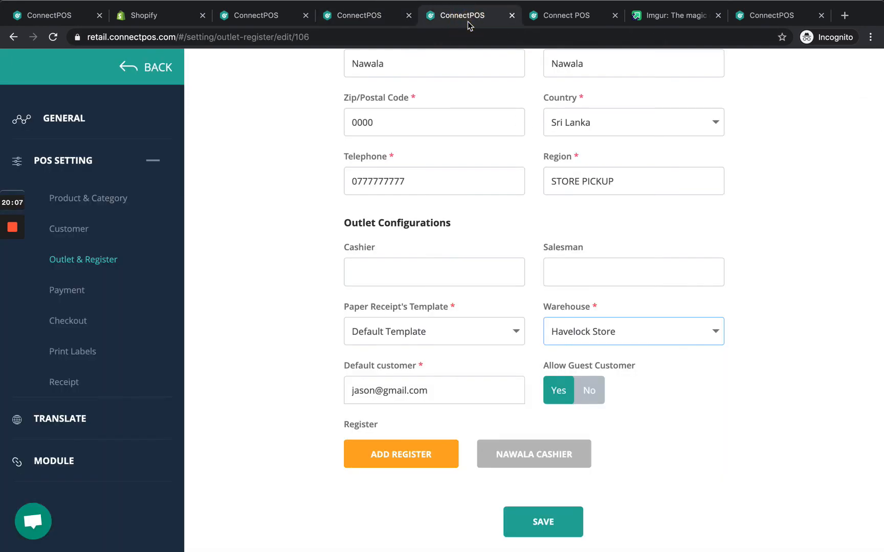
click(150, 72)
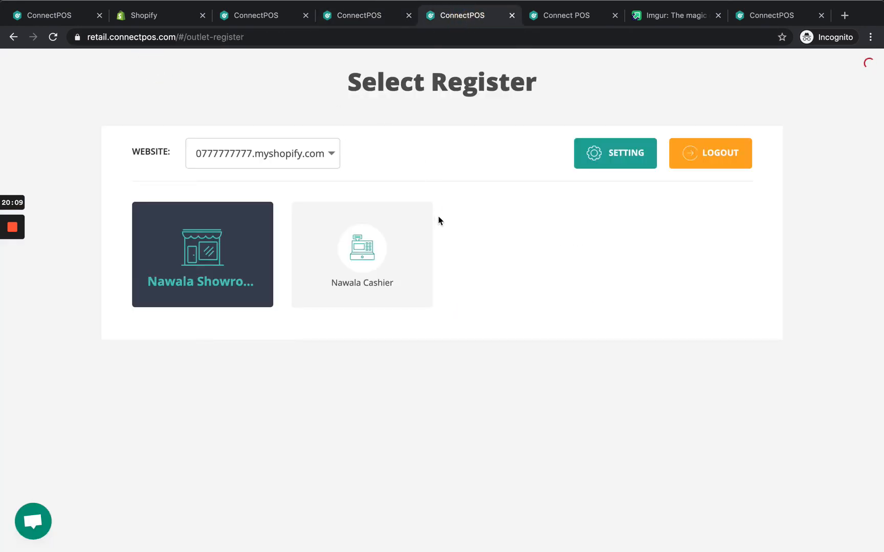
click(392, 272)
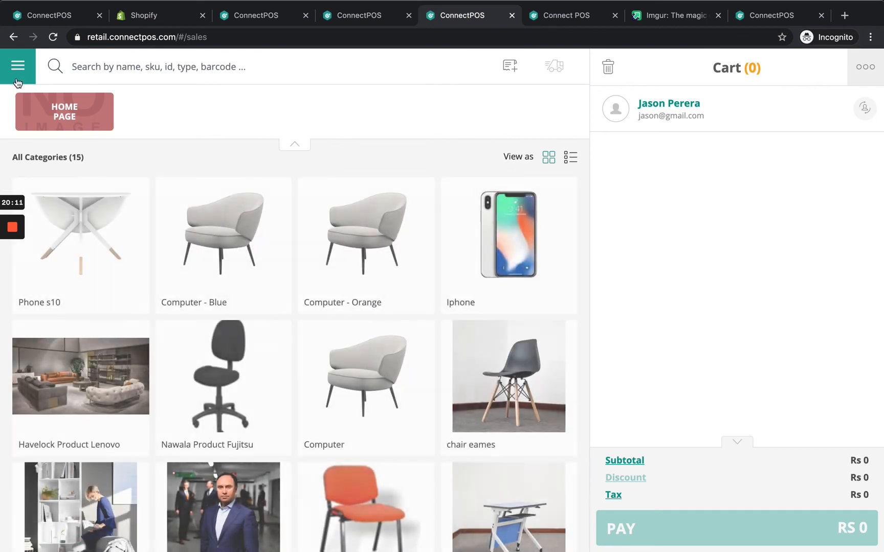
Look through the register's menu entries, open the Cache page and flush the stored POS data.
click(18, 65)
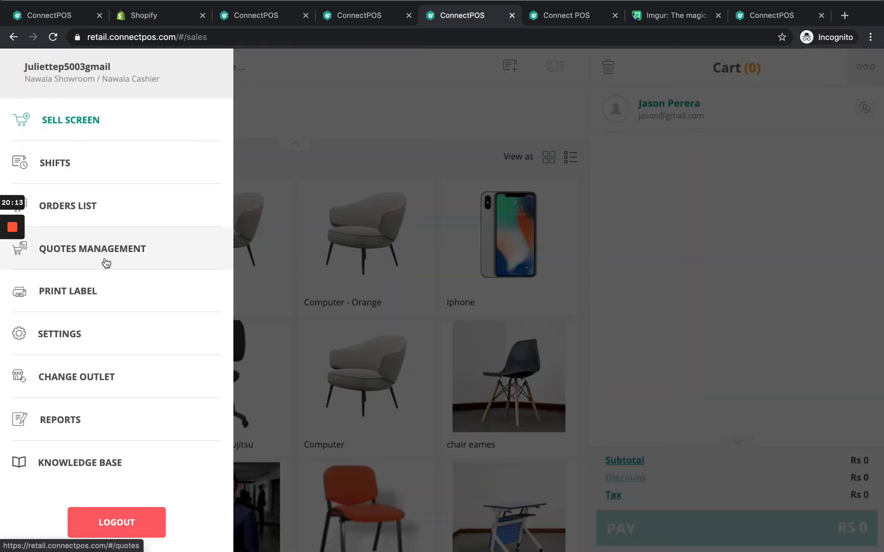
scroll(104, 263, down, 3)
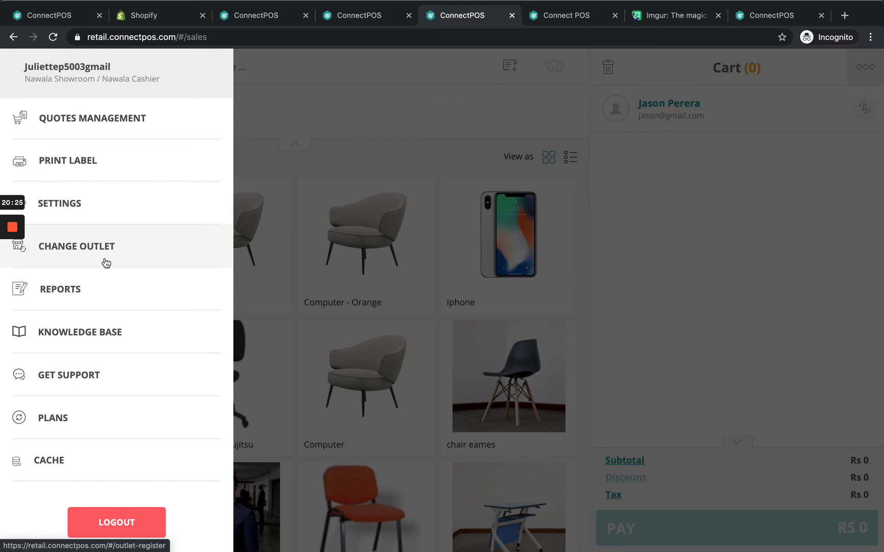
scroll(82, 135, up, 3)
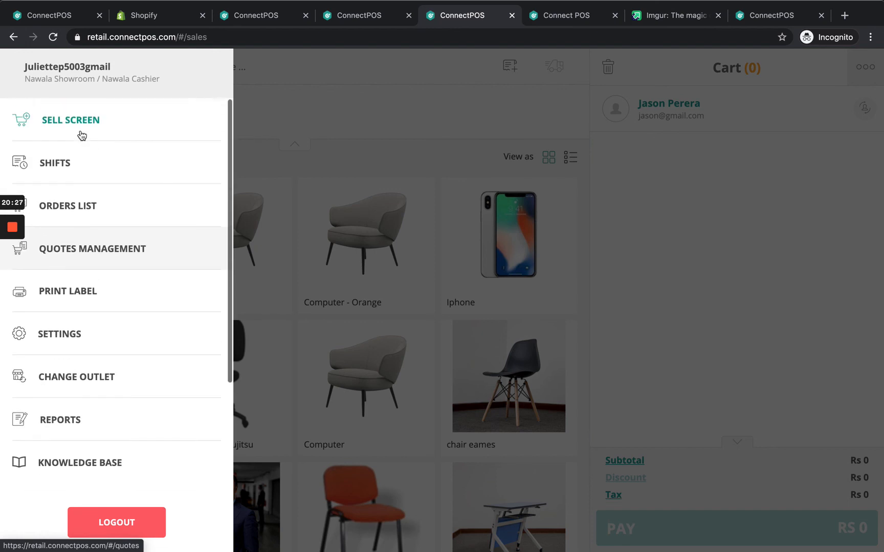
scroll(82, 135, down, 5)
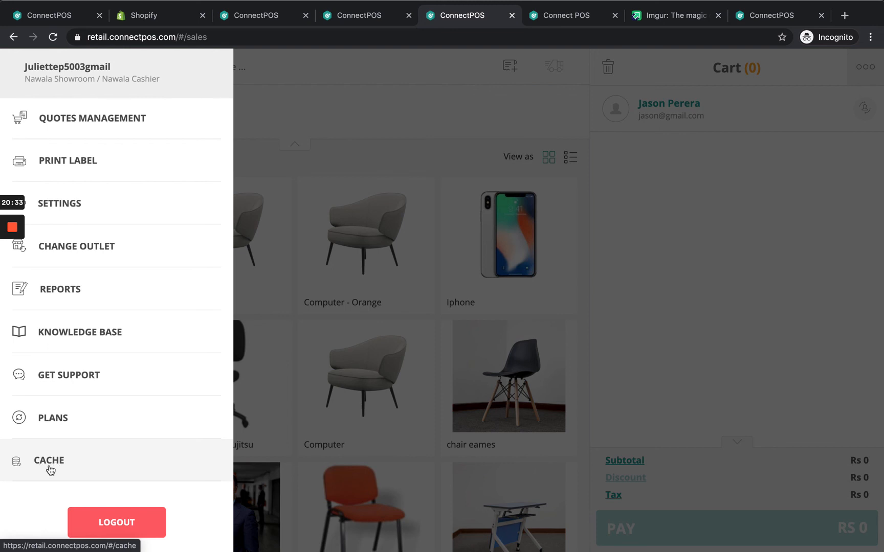
click(50, 469)
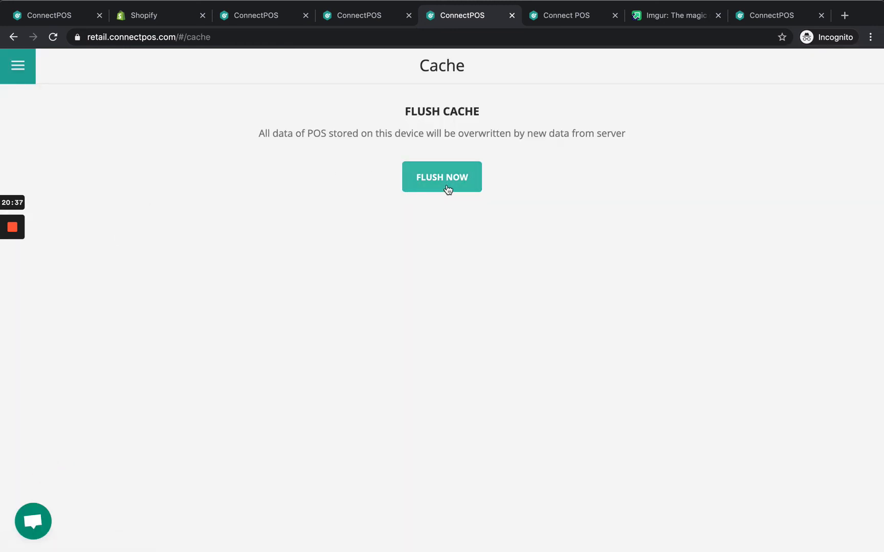
click(448, 189)
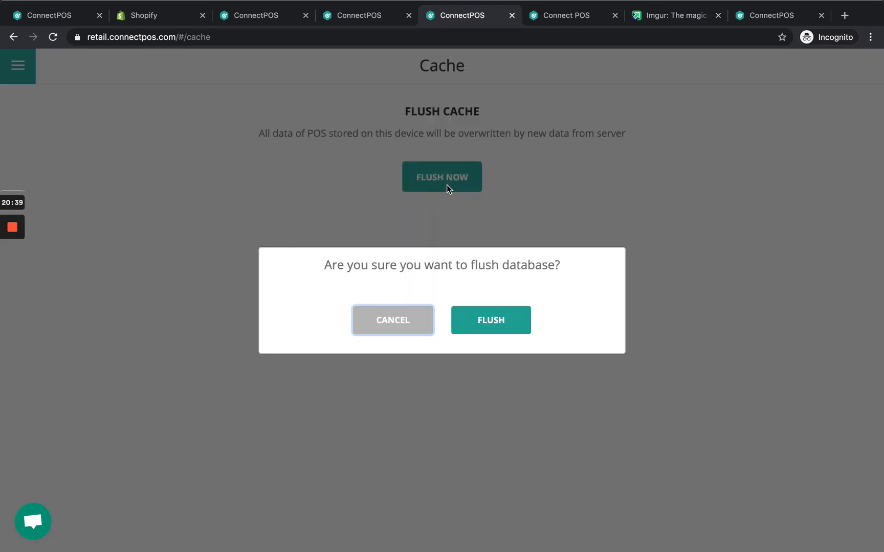
click(491, 322)
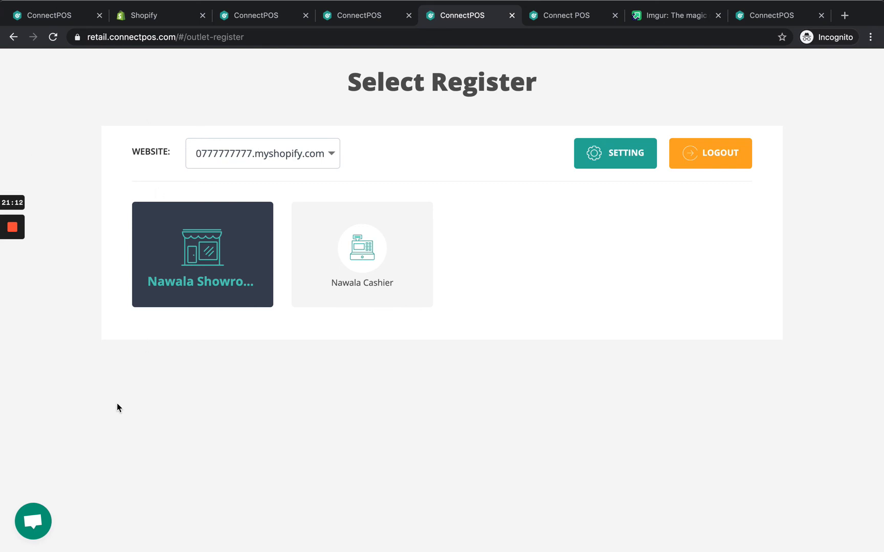
Open the support chat, place the cursor in its message field and close the chat without writing anything.
click(38, 525)
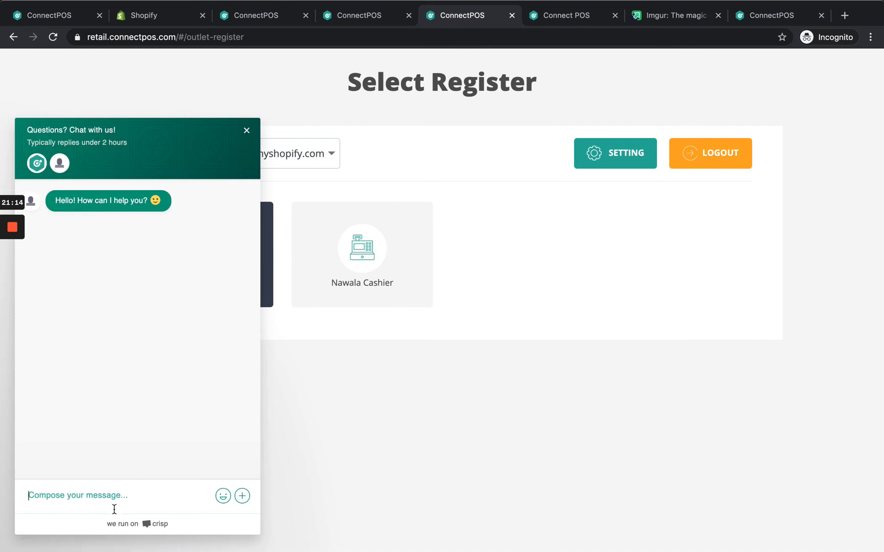
click(98, 496)
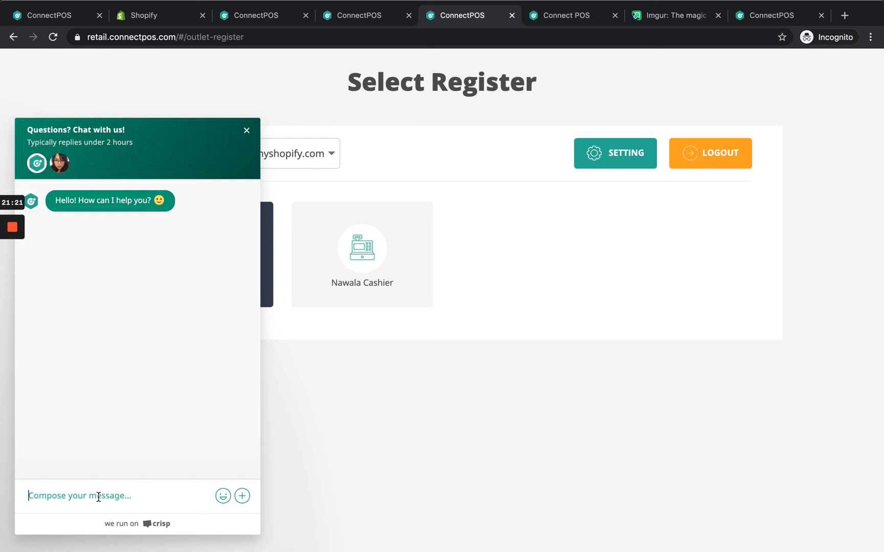
click(247, 133)
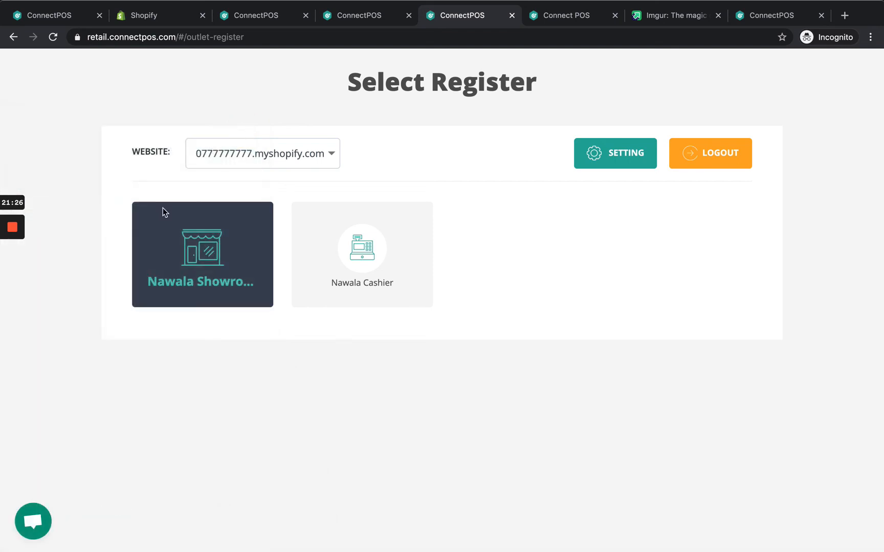